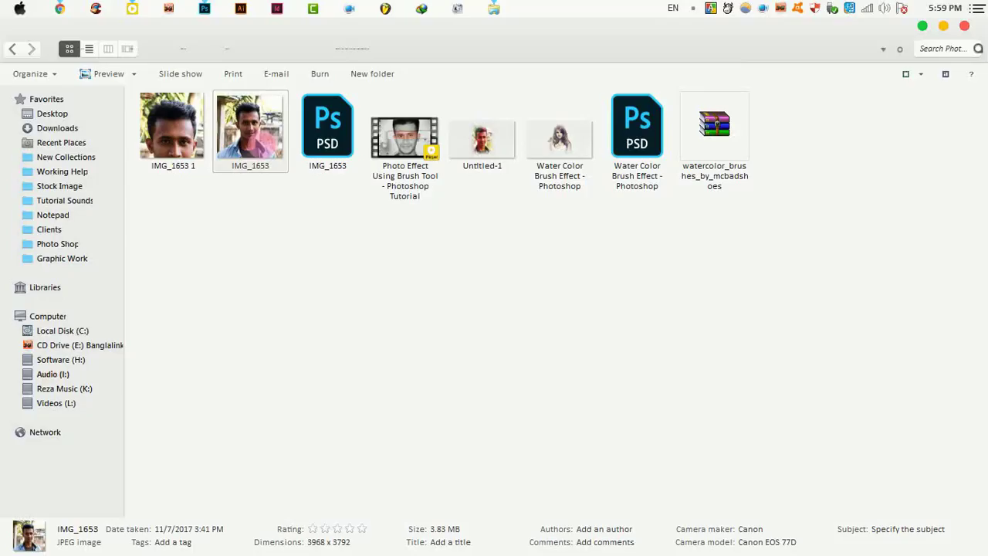
Step: Open IMG_1653.jpg in Photoshop by dragging it onto the Photoshop taskbar icon
{"action": "mouse_move", "coordinate": [250, 127]}
{"action": "left_mouse_down"}
{"action": "mouse_move", "coordinate": [394, 174]}
{"action": "mouse_move", "coordinate": [519, 296]}
{"action": "left_mouse_up"}
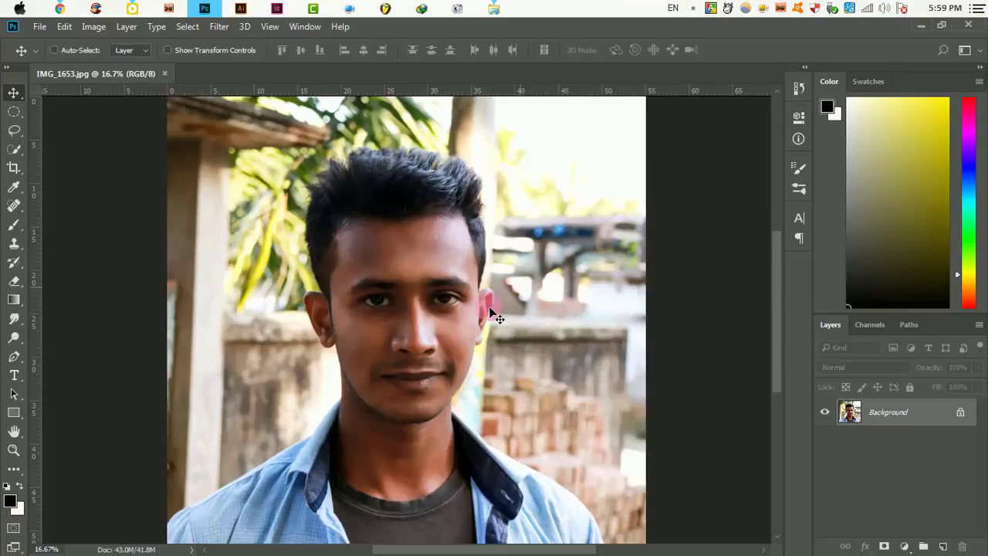
Step: Apply Selective Color to Reds with Cyan -76, Magenta -20, Yellow -13, Black -9
{"action": "left_click", "coordinate": [396, 338]}
{"action": "left_click_drag", "start_coordinate": [498, 375], "coordinate": [392, 353]}
{"action": "key", "text": "ctrl+minus"}
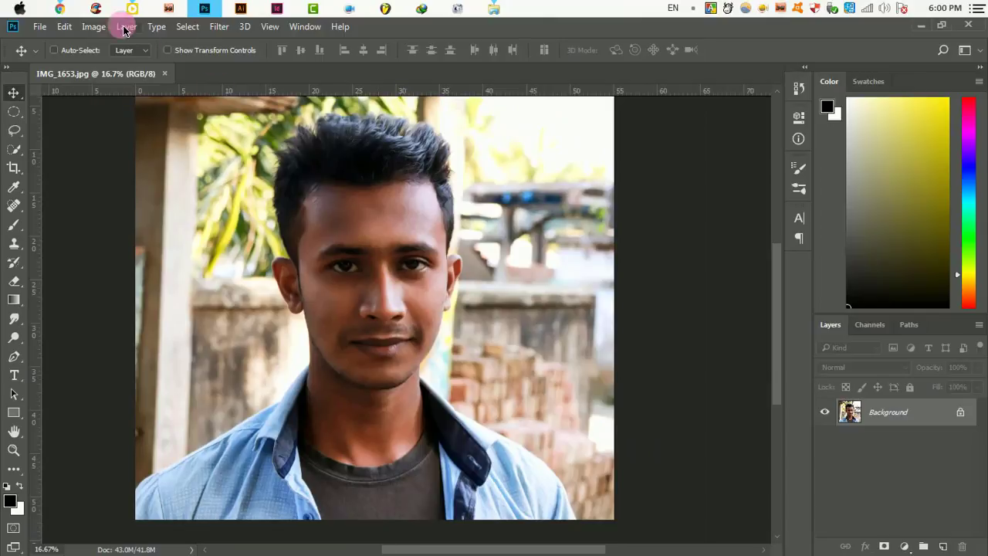
{"action": "left_click", "coordinate": [94, 26]}
{"action": "mouse_move", "coordinate": [114, 62]}
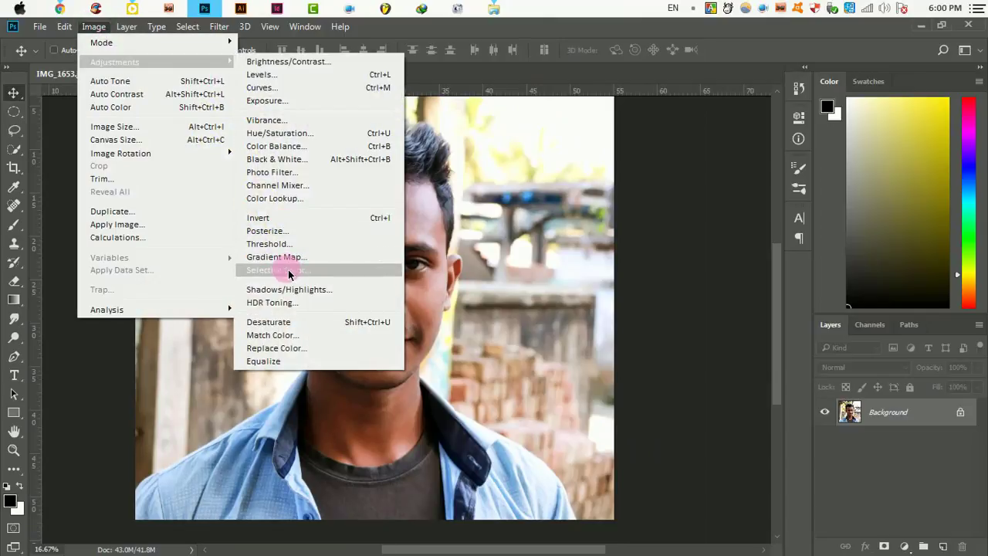
{"action": "left_click", "coordinate": [289, 270]}
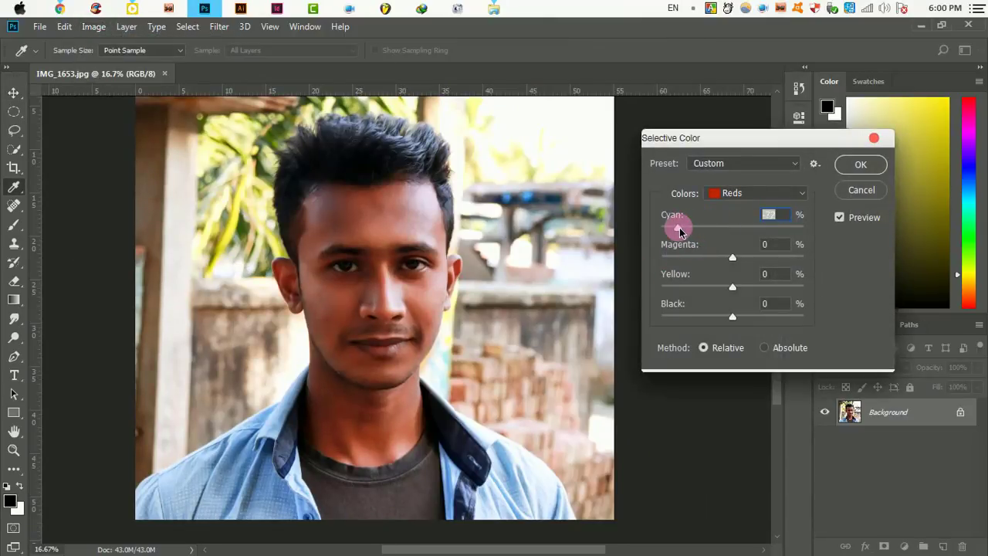
{"action": "left_click_drag", "start_coordinate": [679, 227], "coordinate": [681, 227]}
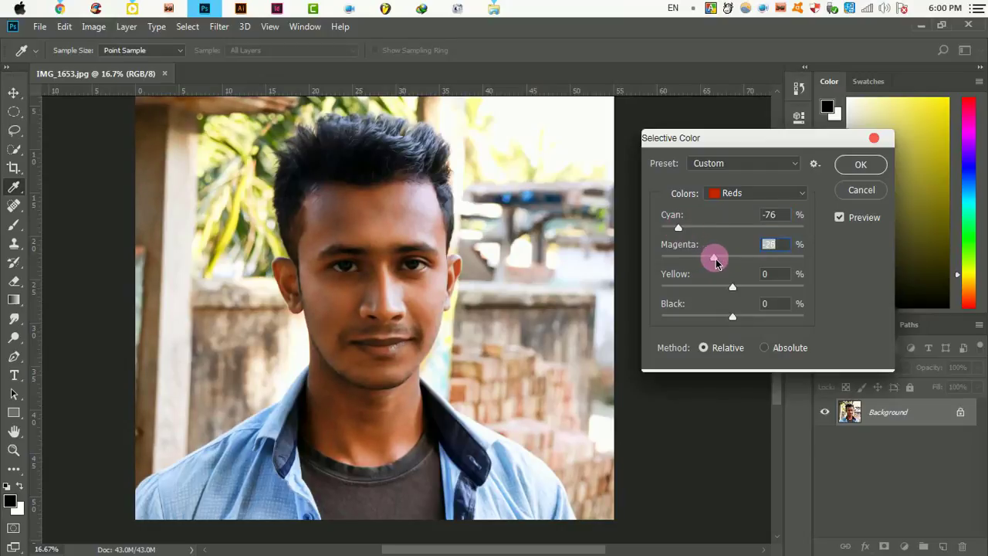
{"action": "left_click_drag", "start_coordinate": [722, 290], "coordinate": [692, 292]}
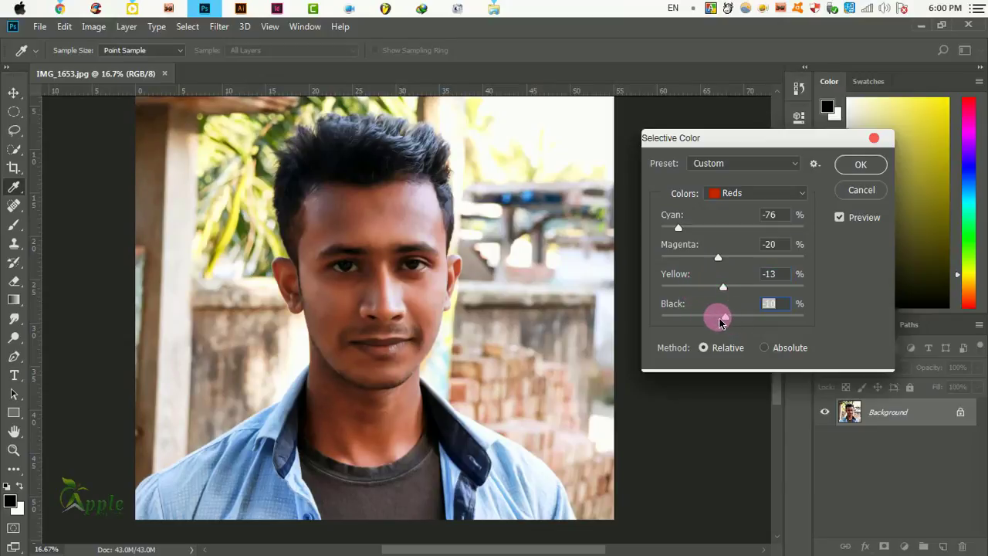
{"action": "left_click_drag", "start_coordinate": [721, 322], "coordinate": [708, 322]}
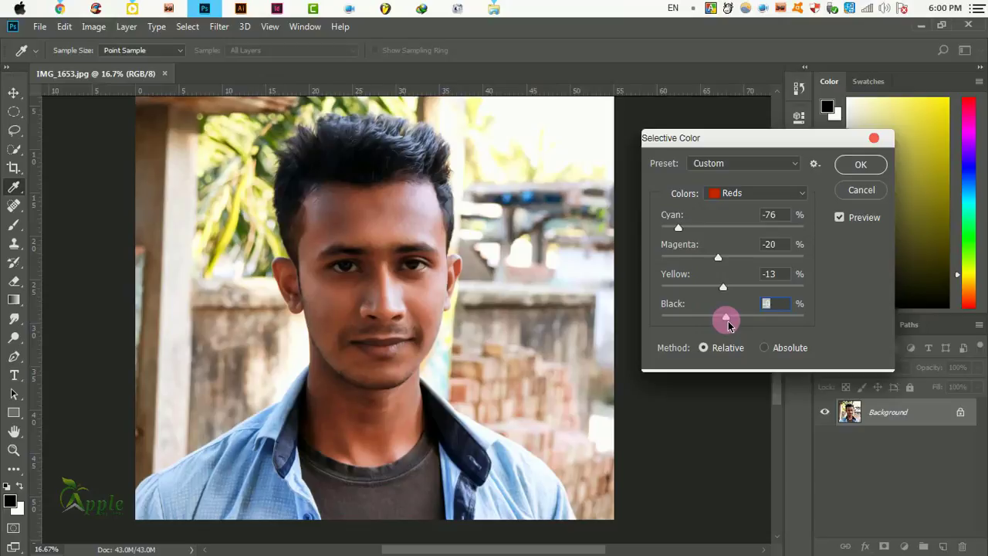
{"action": "left_click", "coordinate": [852, 164]}
{"action": "key", "text": "v"}
{"action": "scroll", "coordinate": [402, 272], "scroll_direction": "up", "scroll_amount": 1}
Step: Unlock the Background as Layer 0, duplicate it, and name the copy 'Black & White'
{"action": "scroll", "coordinate": [392, 287], "scroll_direction": "up", "scroll_amount": 1}
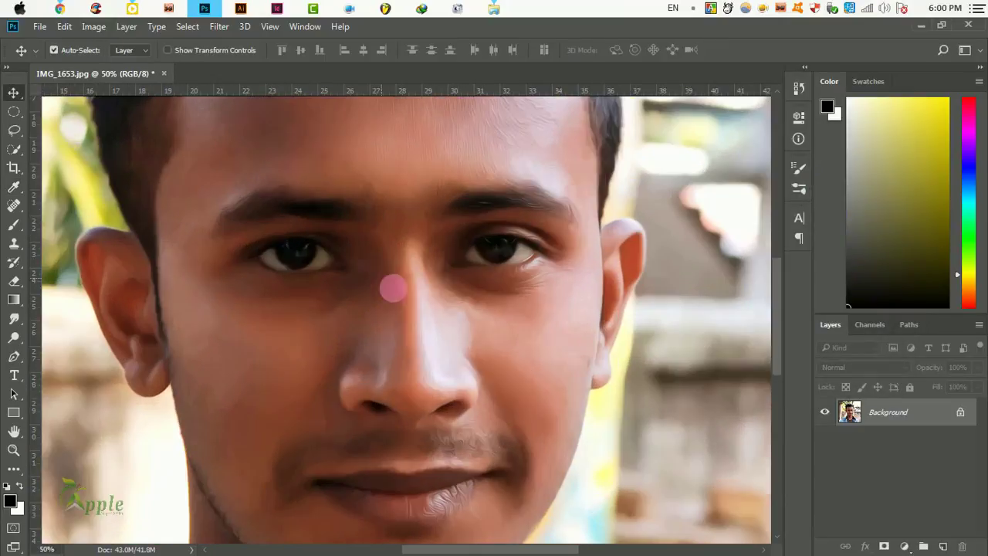
{"action": "scroll", "coordinate": [434, 403], "scroll_direction": "down", "scroll_amount": 2}
{"action": "scroll", "coordinate": [417, 401], "scroll_direction": "up", "scroll_amount": 1}
{"action": "scroll", "coordinate": [412, 353], "scroll_direction": "down", "scroll_amount": 1}
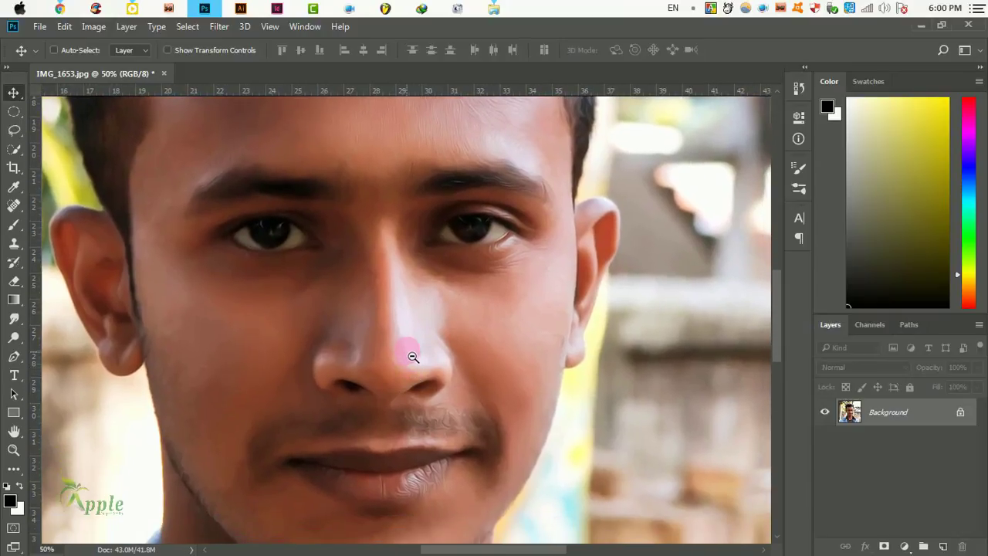
{"action": "scroll", "coordinate": [413, 349], "scroll_direction": "down", "scroll_amount": 1}
{"action": "scroll", "coordinate": [413, 356], "scroll_direction": "down", "scroll_amount": 1}
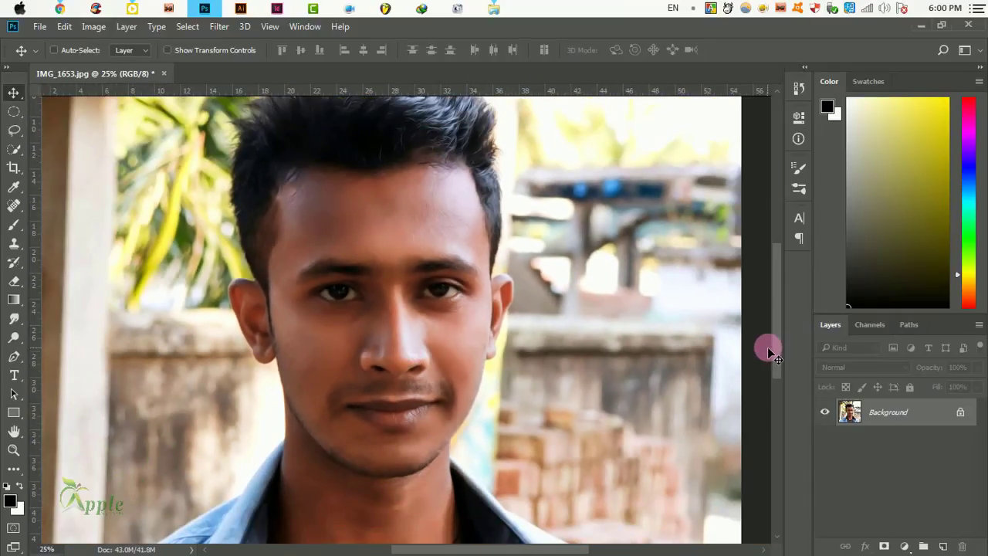
{"action": "scroll", "coordinate": [768, 351], "scroll_direction": "up", "scroll_amount": 1}
{"action": "scroll", "coordinate": [386, 249], "scroll_direction": "down", "scroll_amount": 1}
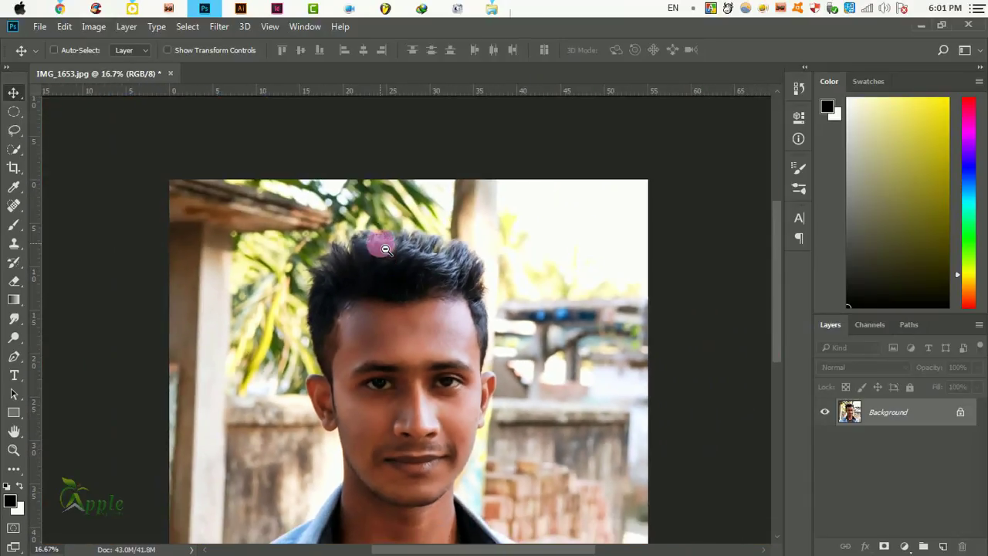
{"action": "scroll", "coordinate": [394, 253], "scroll_direction": "down", "scroll_amount": 1}
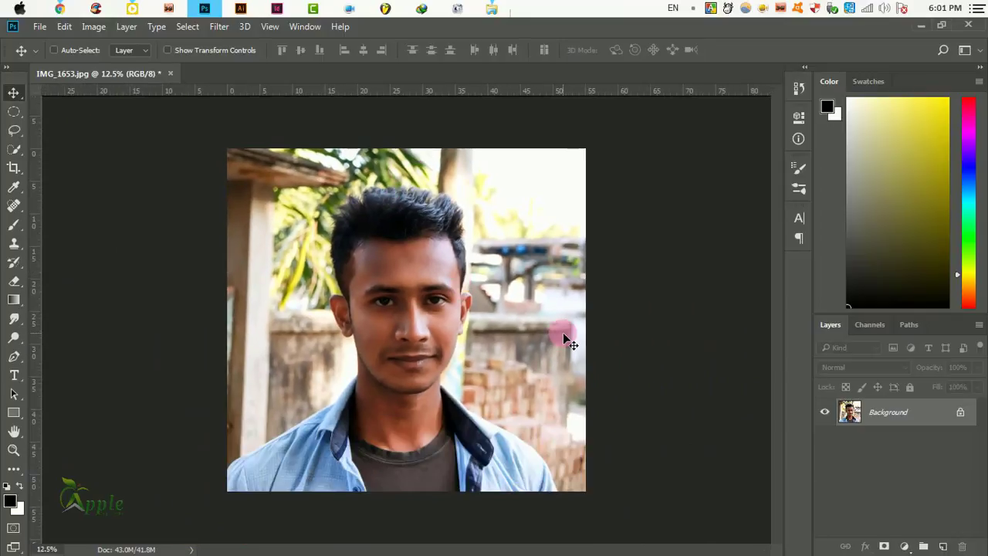
{"action": "left_click", "coordinate": [961, 411]}
{"action": "mouse_move", "coordinate": [940, 419]}
{"action": "left_mouse_down"}
{"action": "mouse_move", "coordinate": [955, 540]}
{"action": "mouse_move", "coordinate": [943, 546]}
{"action": "left_mouse_up"}
{"action": "double_click", "coordinate": [894, 415]}
{"action": "type", "text": "Black & White"}
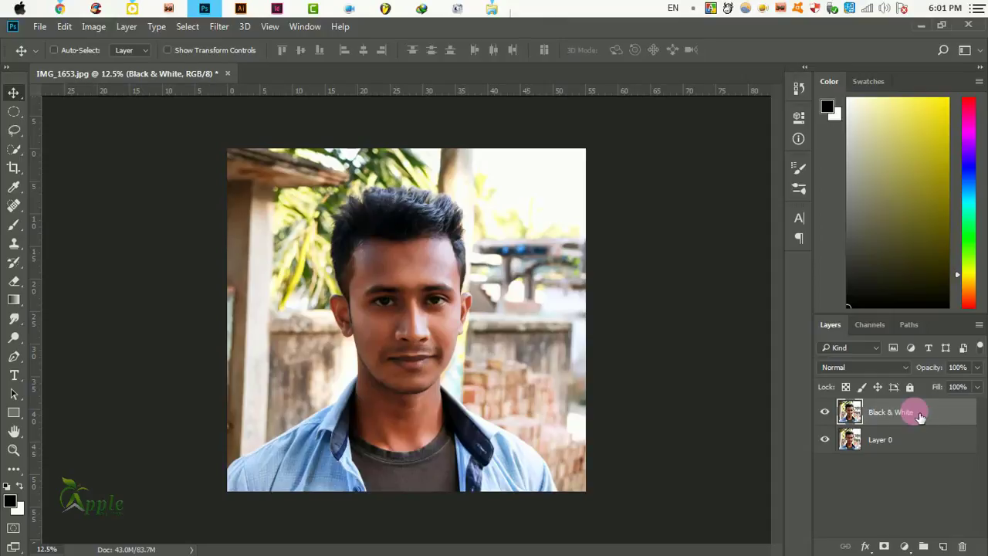
{"action": "scroll", "coordinate": [346, 305], "scroll_direction": "up", "scroll_amount": 1}
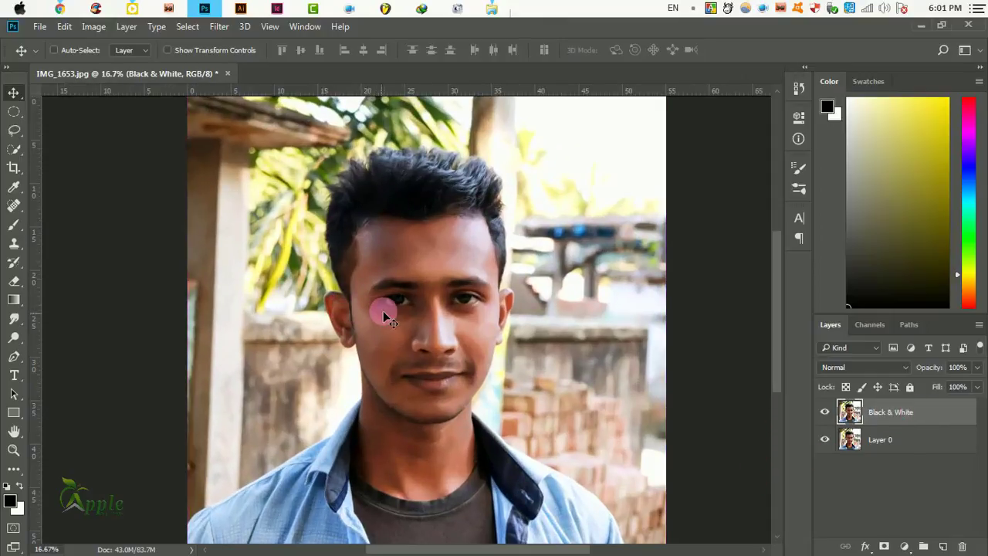
Step: Open the Black & White adjustment and set Reds to 66
{"action": "left_click", "coordinate": [95, 28]}
{"action": "mouse_move", "coordinate": [114, 62]}
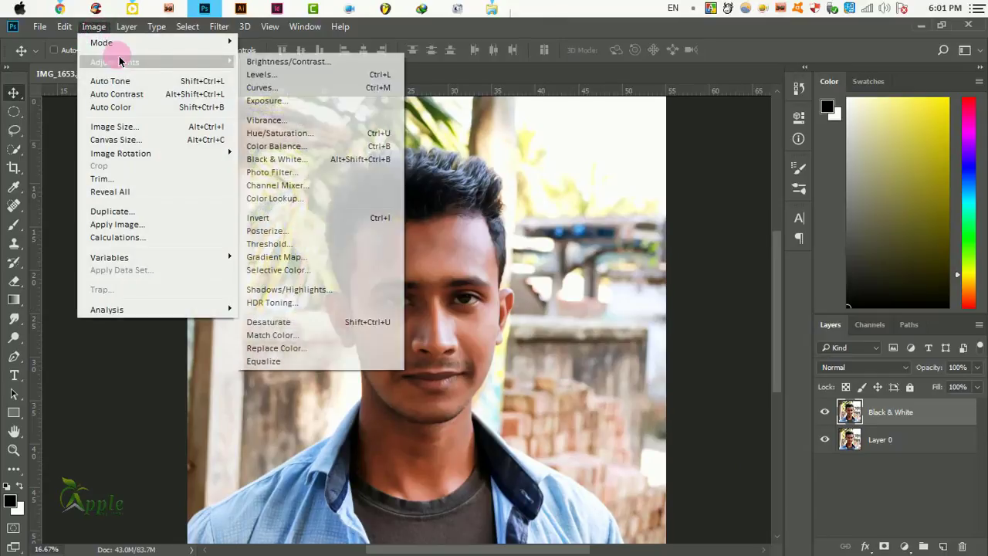
{"action": "left_click", "coordinate": [297, 161]}
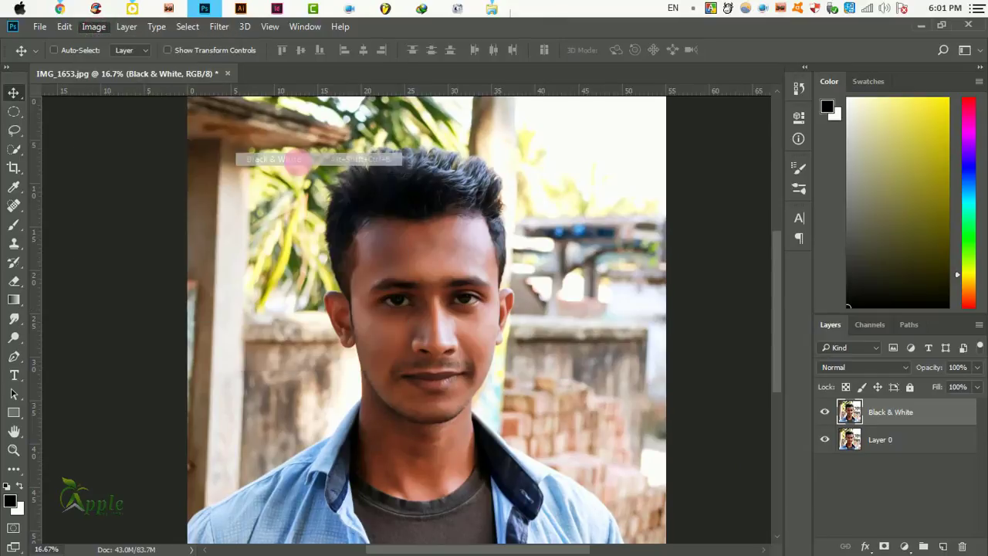
{"action": "left_click", "coordinate": [447, 326]}
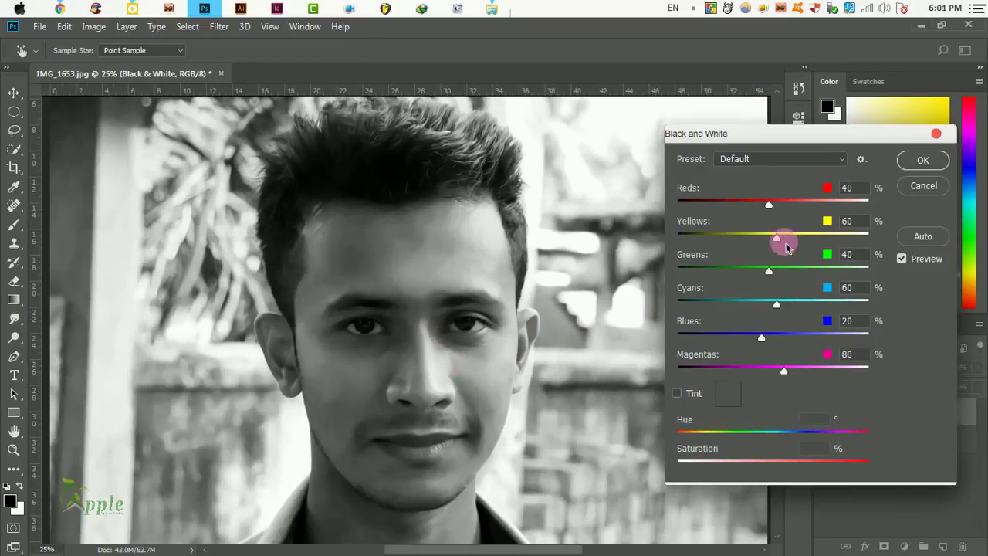
{"action": "left_click_drag", "start_coordinate": [778, 205], "coordinate": [784, 207]}
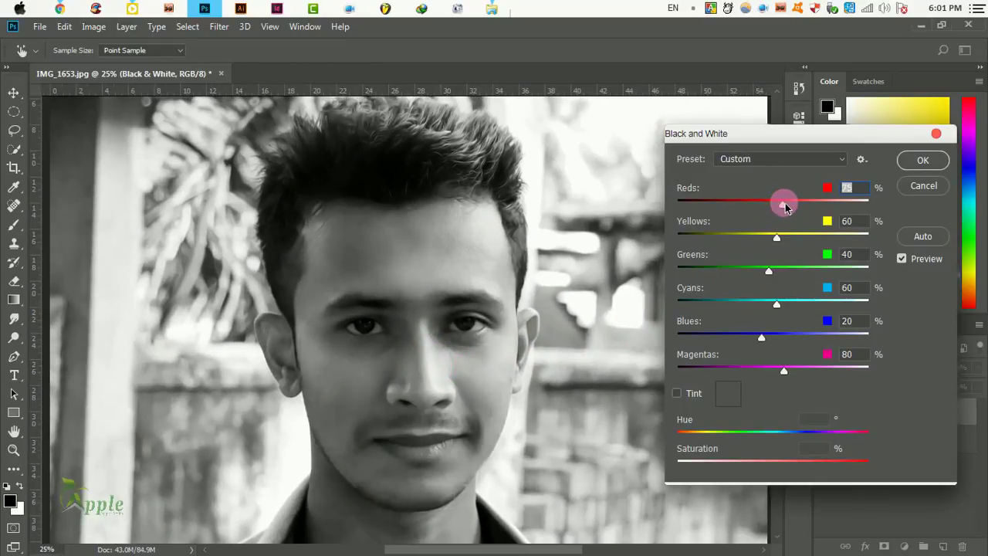
{"action": "left_click", "coordinate": [363, 340], "text": "alt"}
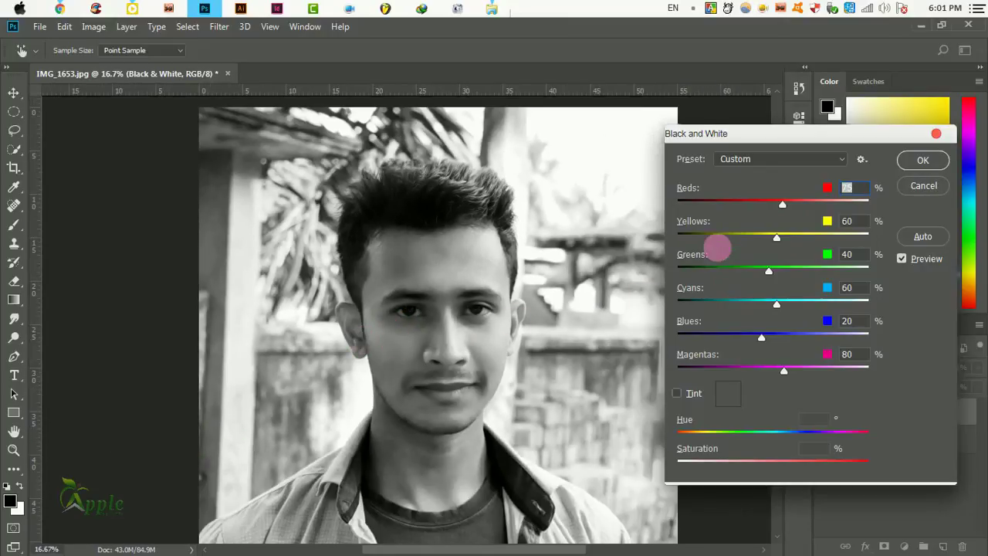
{"action": "left_click_drag", "start_coordinate": [780, 206], "coordinate": [776, 206]}
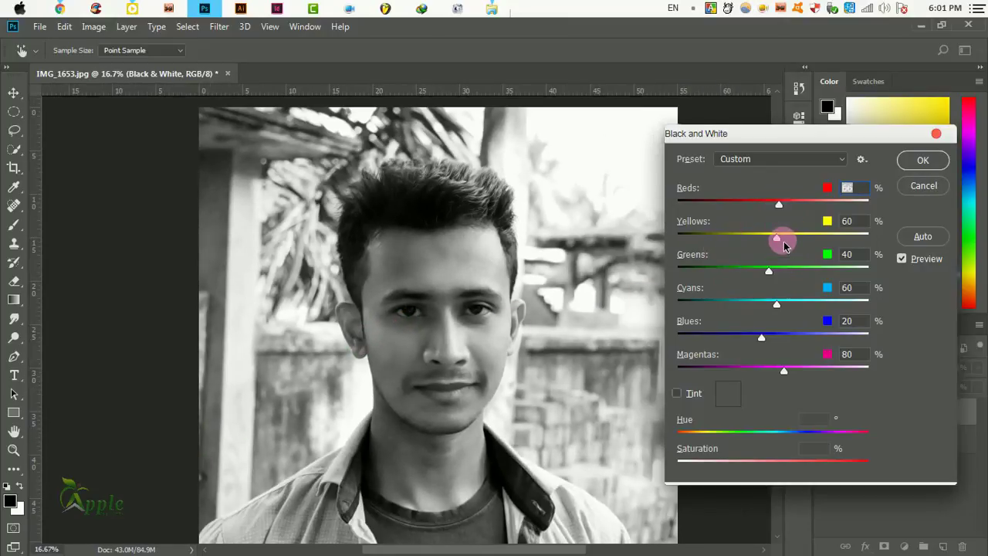
Step: Set Yellows 40, Greens -17, Cyans 17, Blues 47, Magentas 92 and apply
{"action": "left_click_drag", "start_coordinate": [767, 240], "coordinate": [771, 240]}
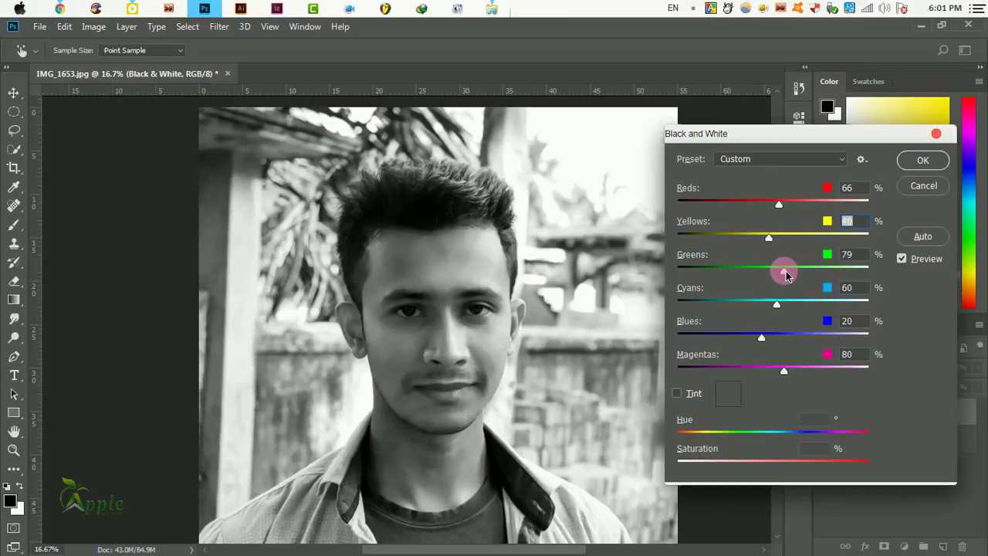
{"action": "mouse_move", "coordinate": [789, 275]}
{"action": "left_mouse_down"}
{"action": "mouse_move", "coordinate": [733, 277]}
{"action": "mouse_move", "coordinate": [746, 271]}
{"action": "left_mouse_up"}
{"action": "left_click_drag", "start_coordinate": [777, 303], "coordinate": [745, 303]}
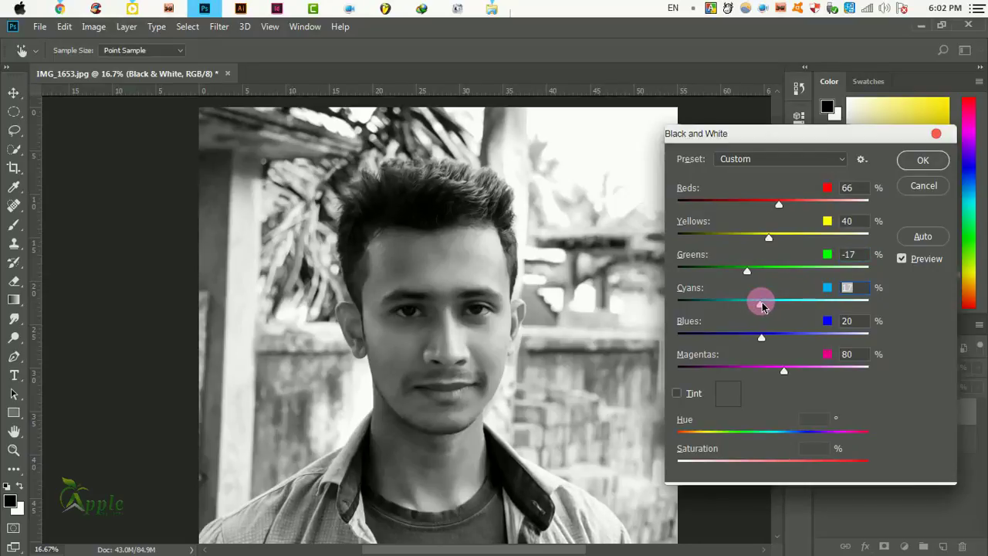
{"action": "left_click_drag", "start_coordinate": [754, 303], "coordinate": [761, 304]}
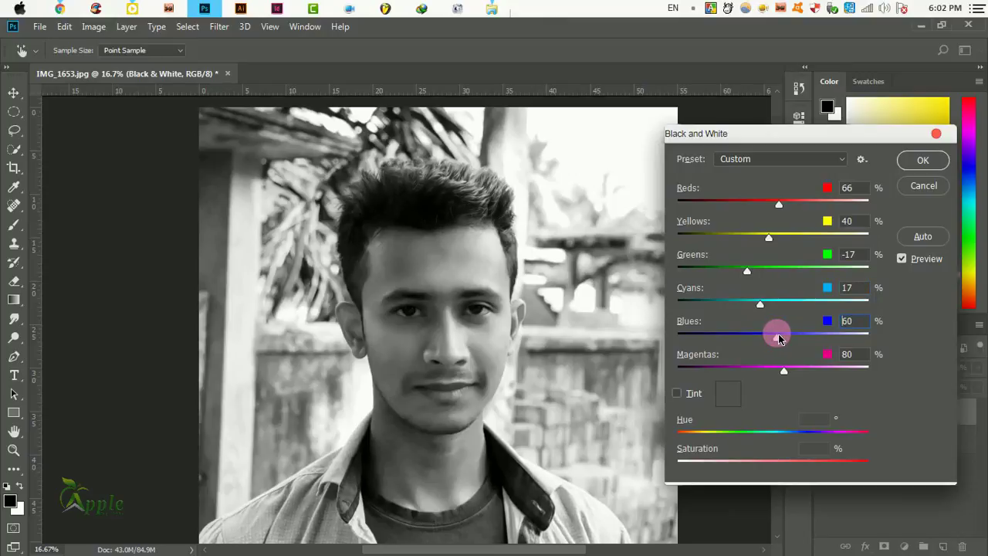
{"action": "left_click_drag", "start_coordinate": [770, 336], "coordinate": [774, 337]}
{"action": "left_click", "coordinate": [785, 373]}
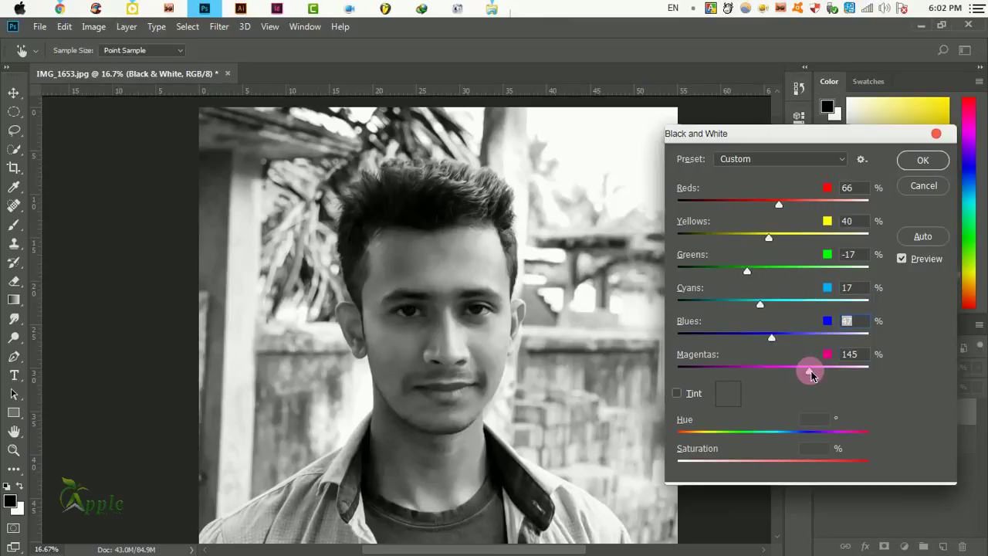
{"action": "left_click_drag", "start_coordinate": [777, 373], "coordinate": [798, 374]}
{"action": "left_click", "coordinate": [908, 162]}
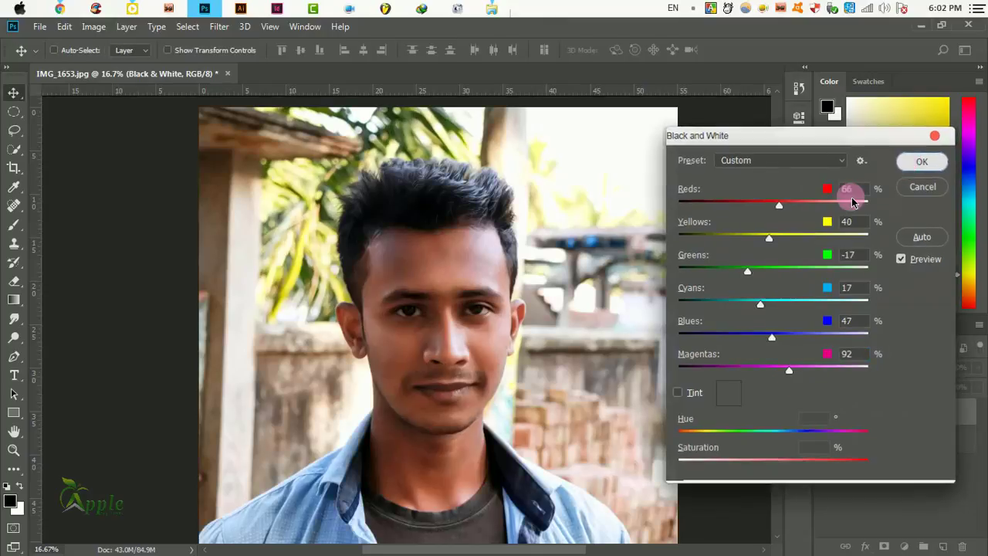
Step: Move the Black & White layer into a new group named 'Flag Folder'
{"action": "left_click", "coordinate": [440, 379], "text": "ctrl"}
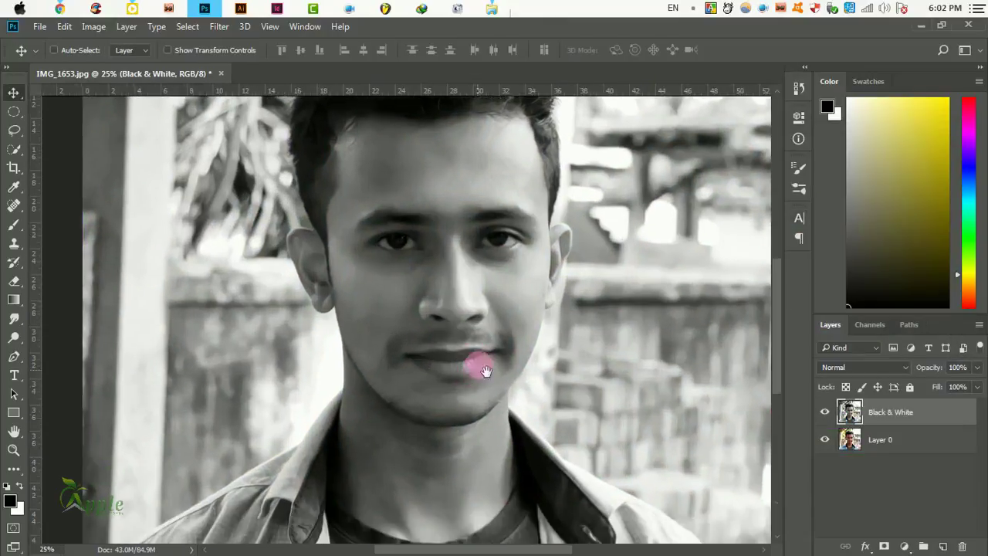
{"action": "left_click", "coordinate": [465, 343], "text": "ctrl+alt"}
{"action": "left_click", "coordinate": [468, 351], "text": "ctrl+alt"}
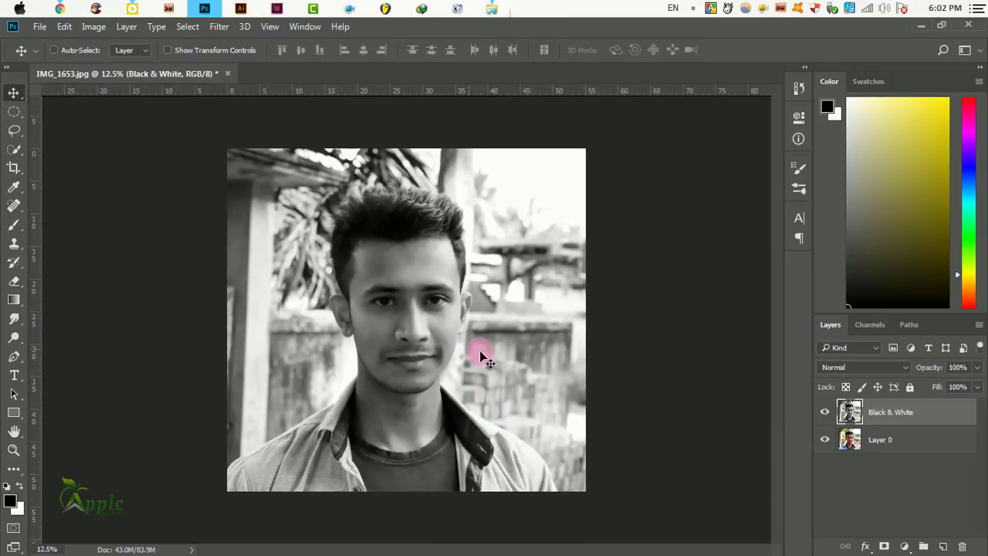
{"action": "mouse_move", "coordinate": [427, 306]}
{"action": "left_mouse_down"}
{"action": "mouse_move", "coordinate": [410, 296]}
{"action": "mouse_move", "coordinate": [447, 326]}
{"action": "mouse_move", "coordinate": [452, 379]}
{"action": "mouse_move", "coordinate": [424, 423]}
{"action": "mouse_move", "coordinate": [435, 392]}
{"action": "mouse_move", "coordinate": [445, 392]}
{"action": "left_mouse_up"}
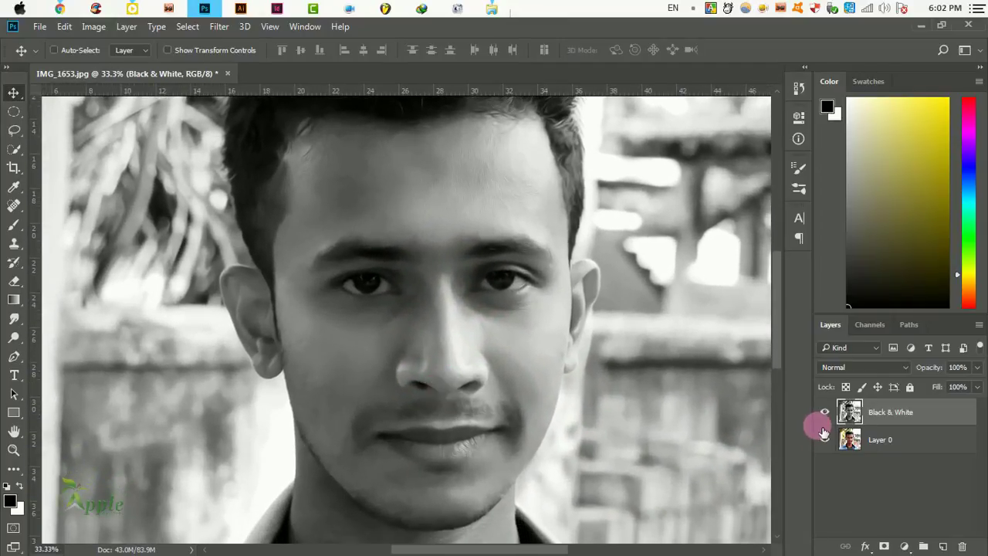
{"action": "key", "text": "ctrl+0"}
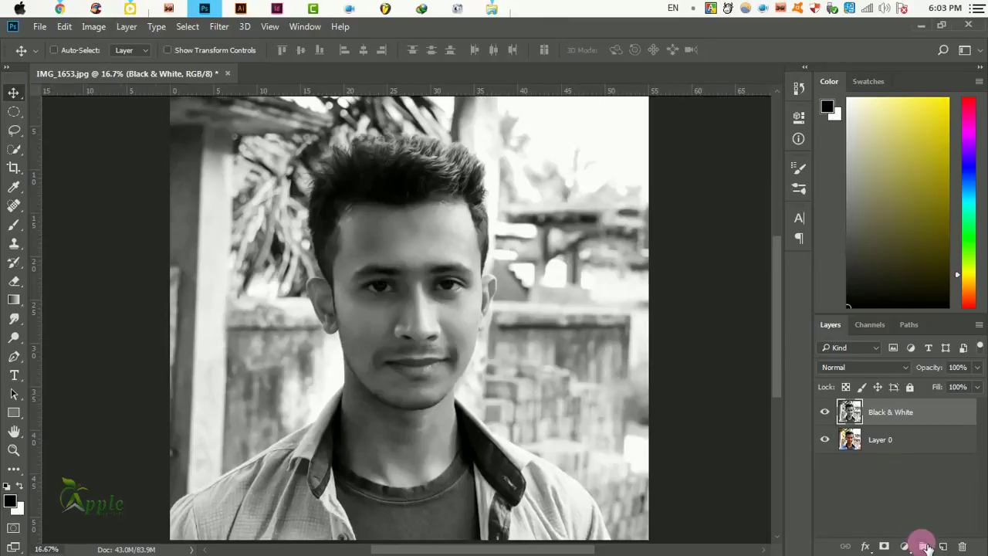
{"action": "left_click", "coordinate": [925, 546]}
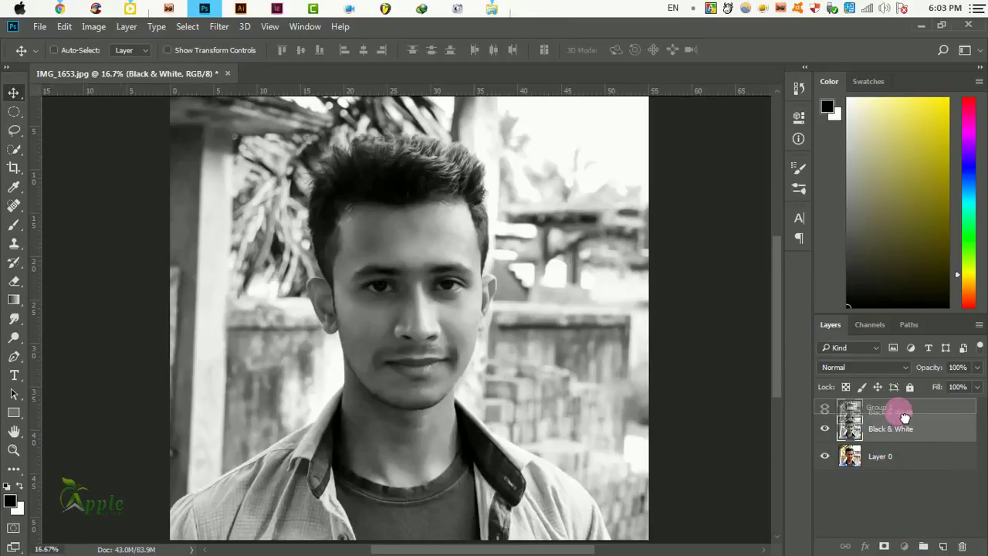
{"action": "left_click_drag", "start_coordinate": [900, 436], "coordinate": [903, 416]}
{"action": "left_click", "coordinate": [848, 409]}
{"action": "type", "text": "Flag Folder"}
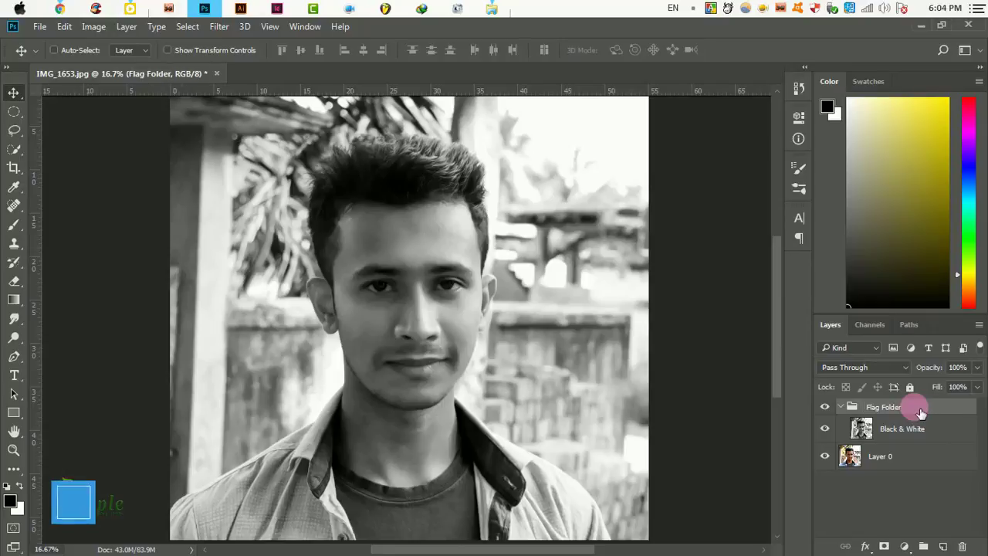
{"action": "left_click", "coordinate": [842, 407]}
{"action": "left_click", "coordinate": [845, 408]}
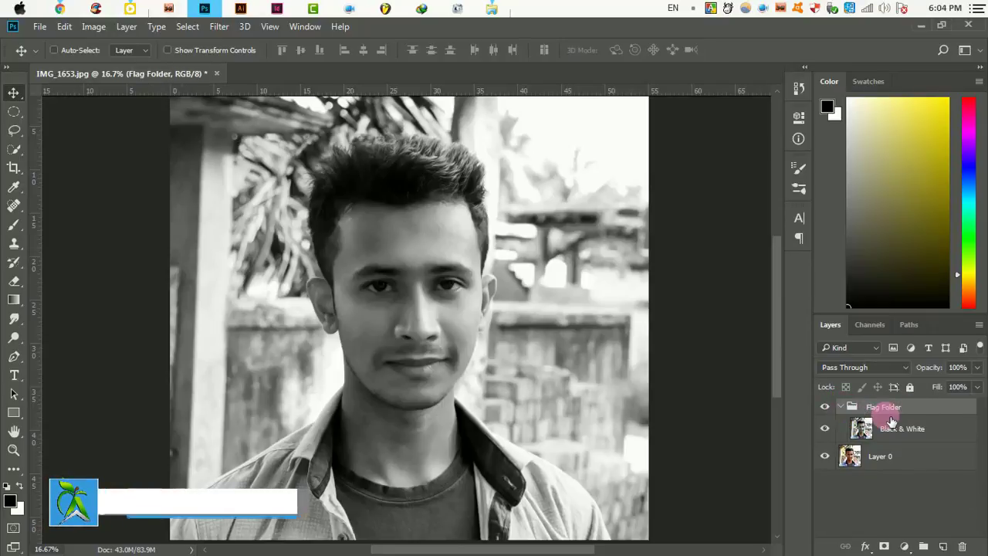
Step: Add a layer mask to Flag Folder and invert it to black
{"action": "left_click", "coordinate": [884, 546]}
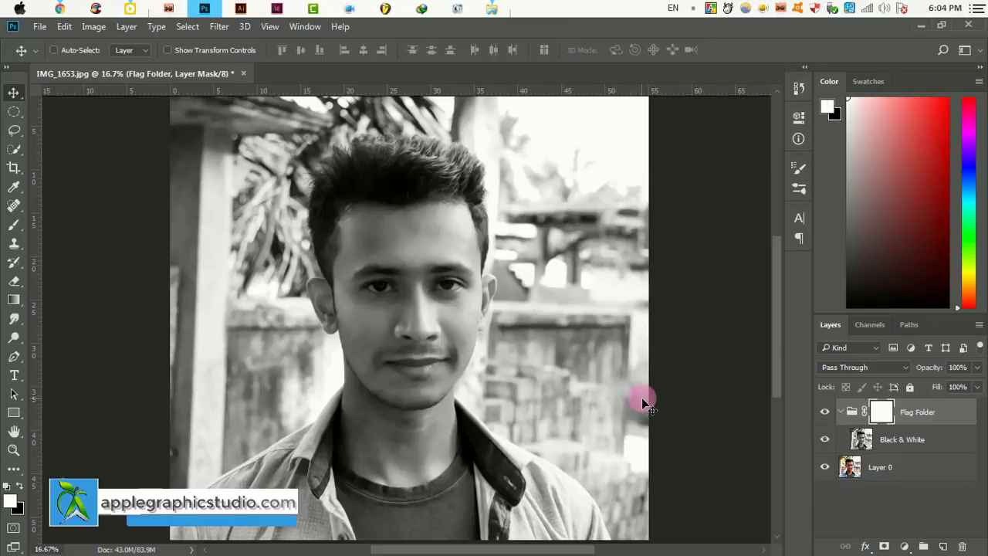
{"action": "left_click", "coordinate": [93, 26]}
{"action": "mouse_move", "coordinate": [114, 62]}
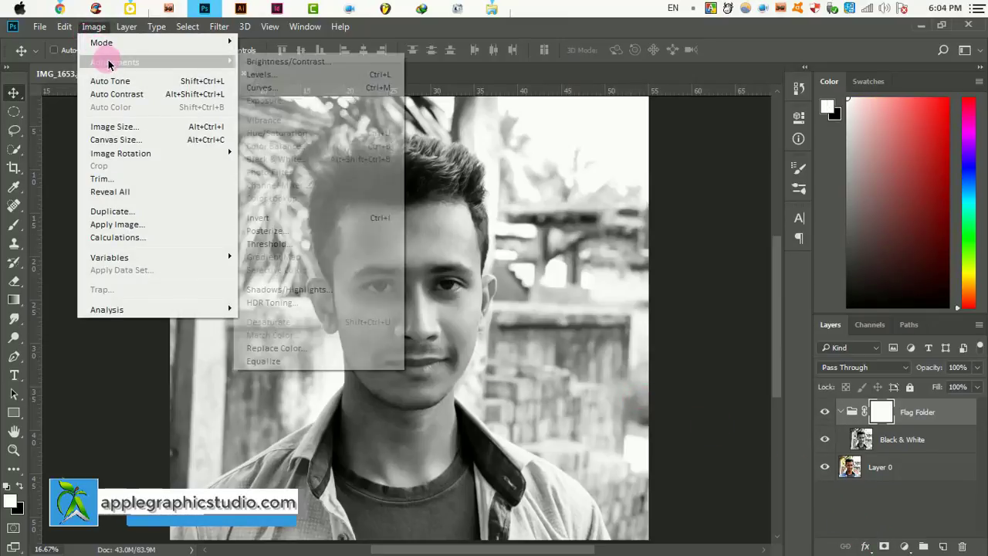
{"action": "left_click", "coordinate": [305, 218]}
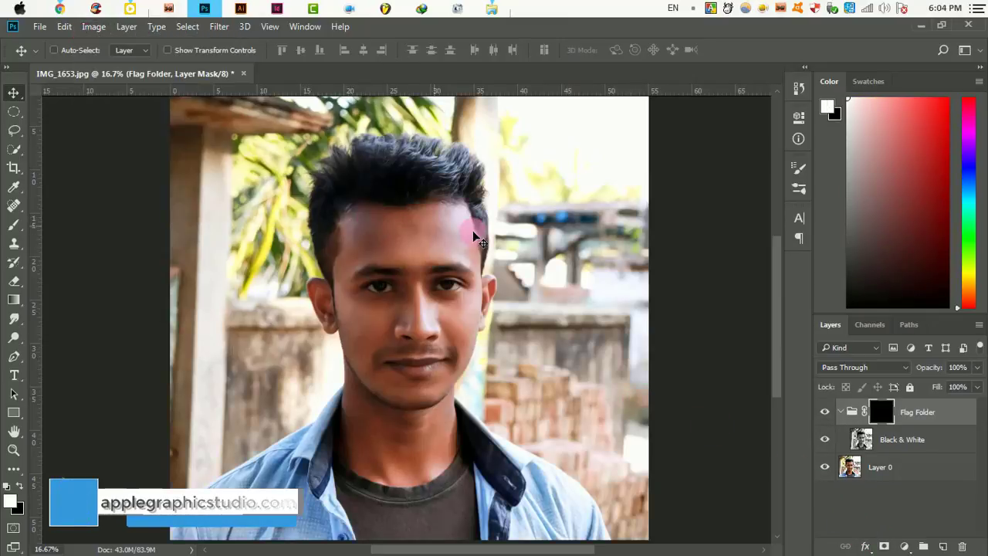
Step: Zoom in on the forehead and pick a soft round brush, size 150, 51% flow
{"action": "left_click", "coordinate": [406, 350], "text": "ctrl"}
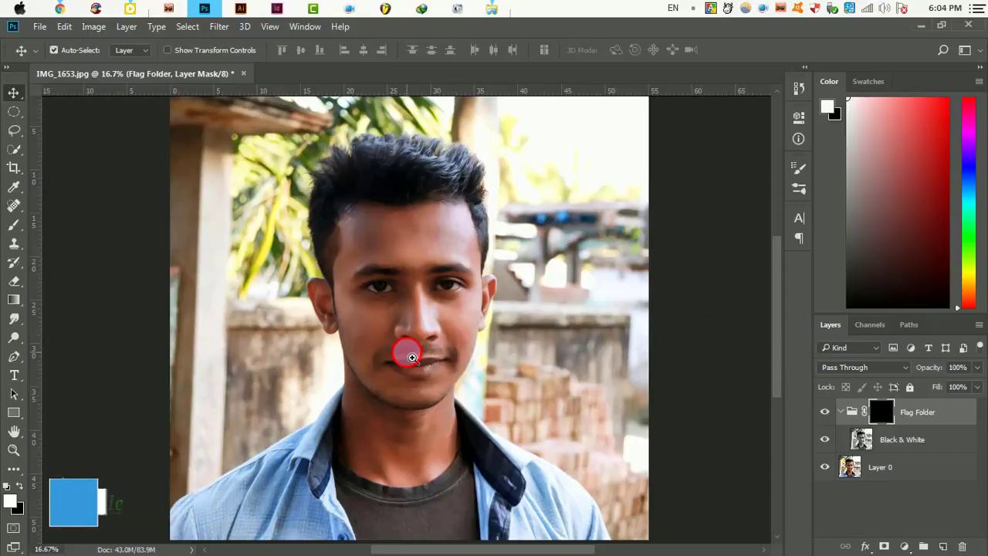
{"action": "left_click_drag", "start_coordinate": [480, 277], "coordinate": [474, 358]}
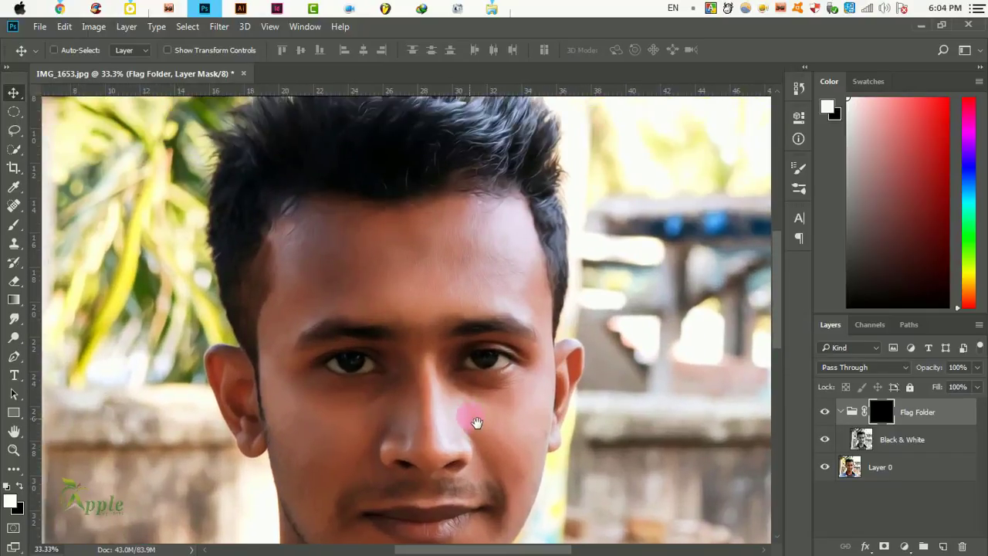
{"action": "left_click", "coordinate": [386, 260], "text": "ctrl"}
{"action": "left_click_drag", "start_coordinate": [517, 305], "coordinate": [498, 339]}
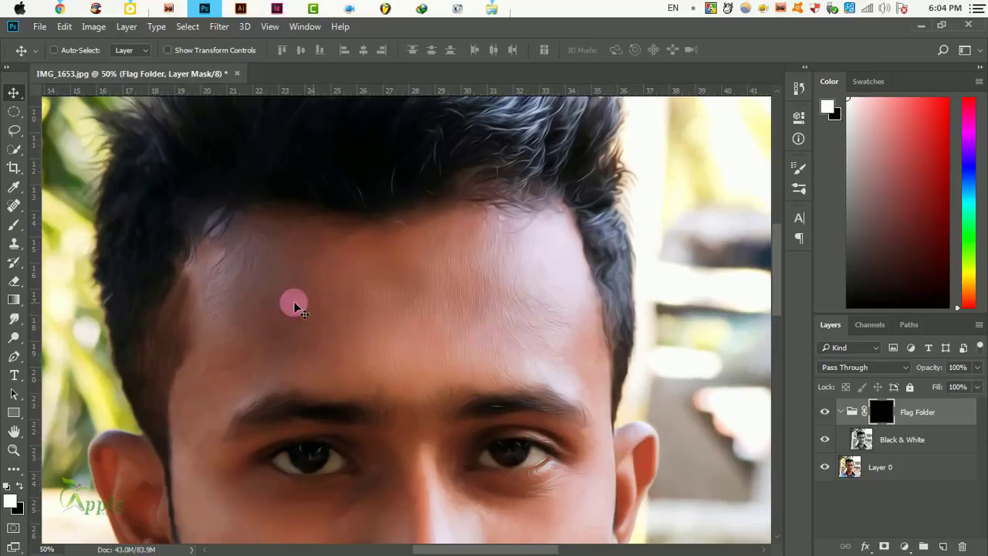
{"action": "left_click", "coordinate": [19, 230]}
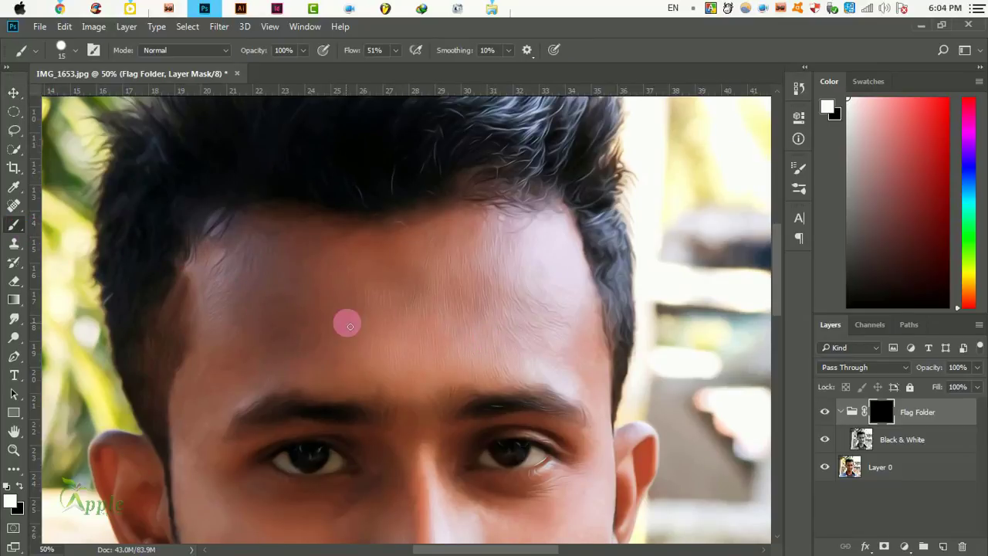
{"action": "right_click", "coordinate": [350, 325]}
{"action": "double_click", "coordinate": [386, 416]}
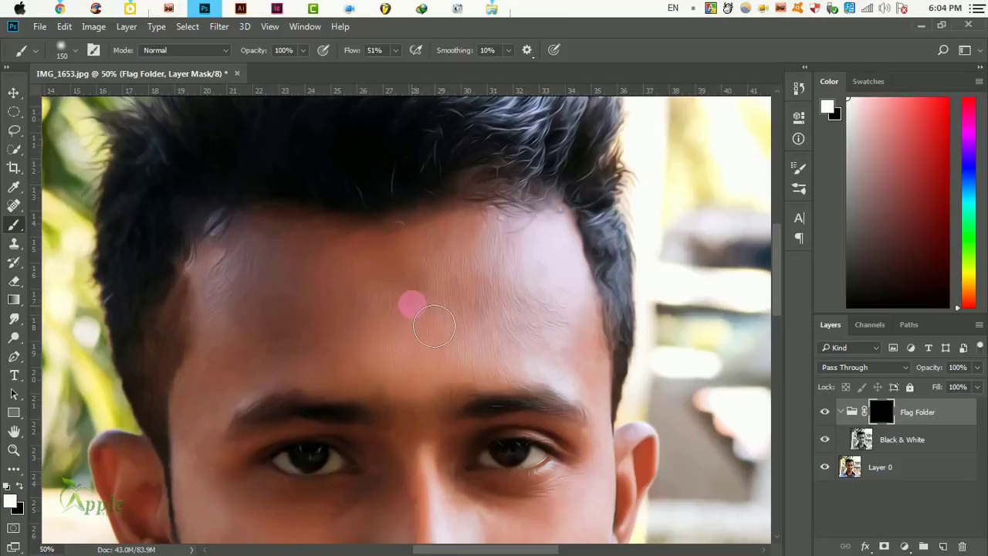
Step: Paint white on the Flag Folder mask over the forehead, temple and left eyebrow
{"action": "mouse_move", "coordinate": [433, 328]}
{"action": "left_mouse_down"}
{"action": "mouse_move", "coordinate": [479, 278]}
{"action": "mouse_move", "coordinate": [388, 256]}
{"action": "mouse_move", "coordinate": [496, 241]}
{"action": "mouse_move", "coordinate": [535, 253]}
{"action": "mouse_move", "coordinate": [607, 358]}
{"action": "mouse_move", "coordinate": [450, 324]}
{"action": "mouse_move", "coordinate": [236, 303]}
{"action": "mouse_move", "coordinate": [276, 363]}
{"action": "mouse_move", "coordinate": [363, 282]}
{"action": "left_mouse_up"}
{"action": "key", "text": "bracketright"}
{"action": "key", "text": "bracketright"}
{"action": "key", "text": "bracketleft"}
{"action": "key", "text": "bracketleft"}
{"action": "mouse_move", "coordinate": [502, 257]}
{"action": "left_mouse_down"}
{"action": "mouse_move", "coordinate": [238, 312]}
{"action": "mouse_move", "coordinate": [335, 370]}
{"action": "mouse_move", "coordinate": [614, 416]}
{"action": "mouse_move", "coordinate": [595, 530]}
{"action": "mouse_move", "coordinate": [633, 379]}
{"action": "mouse_move", "coordinate": [624, 474]}
{"action": "left_mouse_up"}
{"action": "key", "text": "bracketright"}
{"action": "key", "text": "bracketleft"}
{"action": "mouse_move", "coordinate": [485, 345]}
{"action": "left_mouse_down"}
{"action": "mouse_move", "coordinate": [490, 407]}
{"action": "mouse_move", "coordinate": [397, 306]}
{"action": "mouse_move", "coordinate": [250, 397]}
{"action": "left_mouse_up"}
{"action": "key", "text": "ctrl+plus"}
{"action": "key", "text": "bracketleft"}
{"action": "key", "text": "bracketleft"}
{"action": "key", "text": "bracketleft"}
{"action": "mouse_move", "coordinate": [293, 301]}
{"action": "left_mouse_down"}
{"action": "mouse_move", "coordinate": [221, 260]}
{"action": "mouse_move", "coordinate": [213, 327]}
{"action": "mouse_move", "coordinate": [323, 271]}
{"action": "left_mouse_up"}
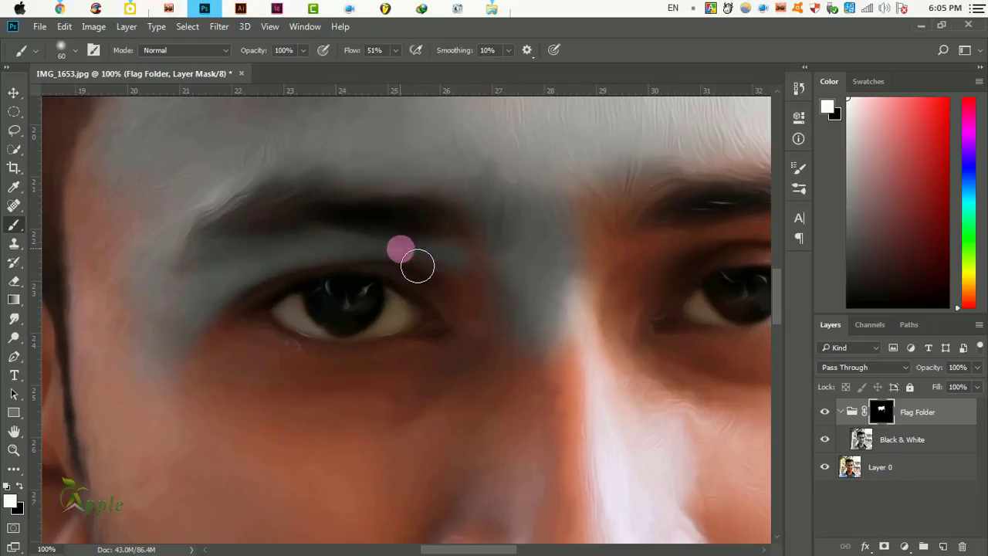
Step: Paint the mask over the right eyebrow, eye area, right cheek and nose
{"action": "mouse_move", "coordinate": [205, 378]}
{"action": "left_mouse_down"}
{"action": "mouse_move", "coordinate": [162, 340]}
{"action": "mouse_move", "coordinate": [379, 353]}
{"action": "mouse_move", "coordinate": [137, 318]}
{"action": "left_mouse_up"}
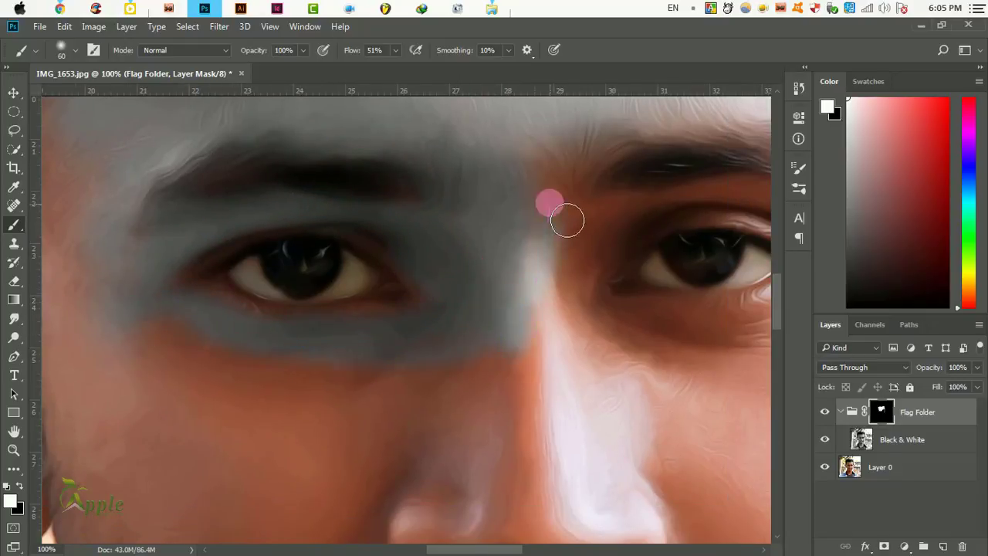
{"action": "mouse_move", "coordinate": [553, 189]}
{"action": "left_mouse_down"}
{"action": "mouse_move", "coordinate": [227, 316]}
{"action": "mouse_move", "coordinate": [530, 352]}
{"action": "left_mouse_up"}
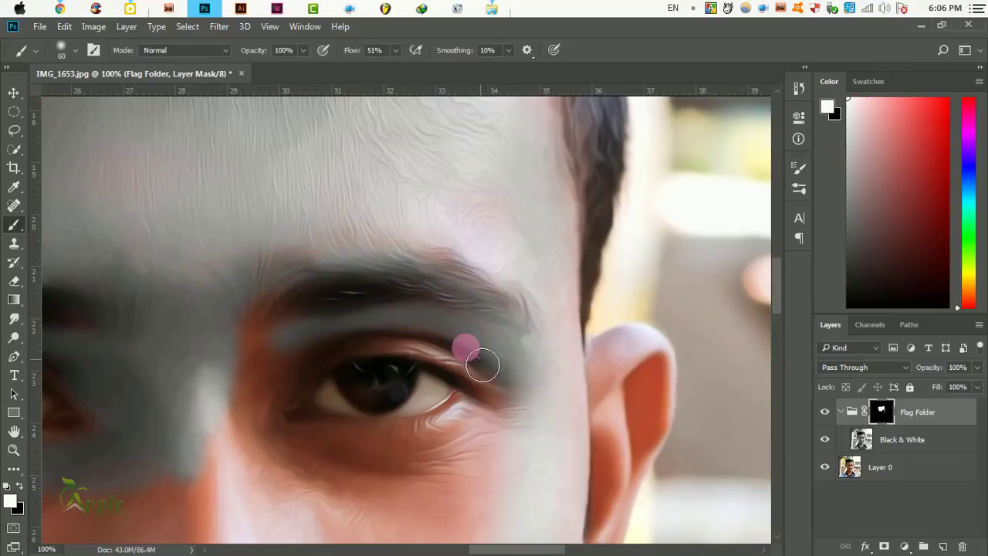
{"action": "mouse_move", "coordinate": [490, 265]}
{"action": "left_mouse_down"}
{"action": "mouse_move", "coordinate": [533, 303]}
{"action": "mouse_move", "coordinate": [545, 380]}
{"action": "mouse_move", "coordinate": [553, 359]}
{"action": "mouse_move", "coordinate": [511, 293]}
{"action": "mouse_move", "coordinate": [689, 280]}
{"action": "left_mouse_up"}
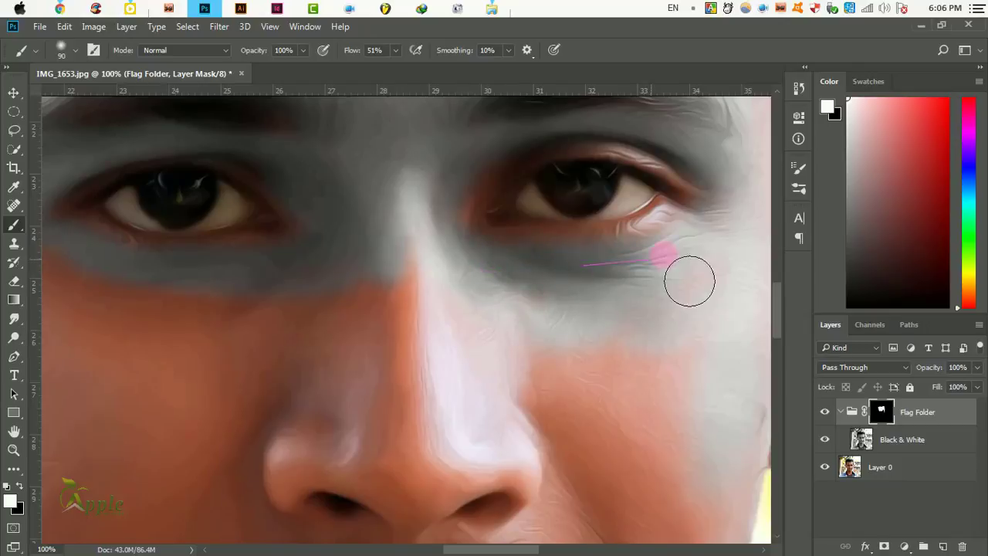
{"action": "key", "text": "bracketleft"}
{"action": "key", "text": "bracketleft"}
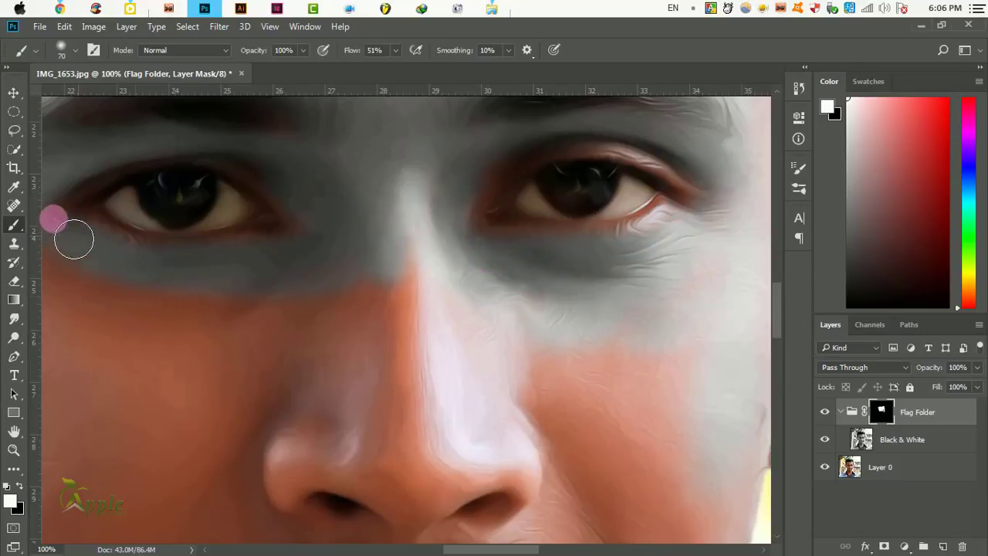
{"action": "left_click_drag", "start_coordinate": [74, 240], "coordinate": [558, 254]}
{"action": "mouse_move", "coordinate": [584, 286]}
{"action": "left_mouse_down"}
{"action": "mouse_move", "coordinate": [540, 271]}
{"action": "mouse_move", "coordinate": [533, 320]}
{"action": "left_mouse_up"}
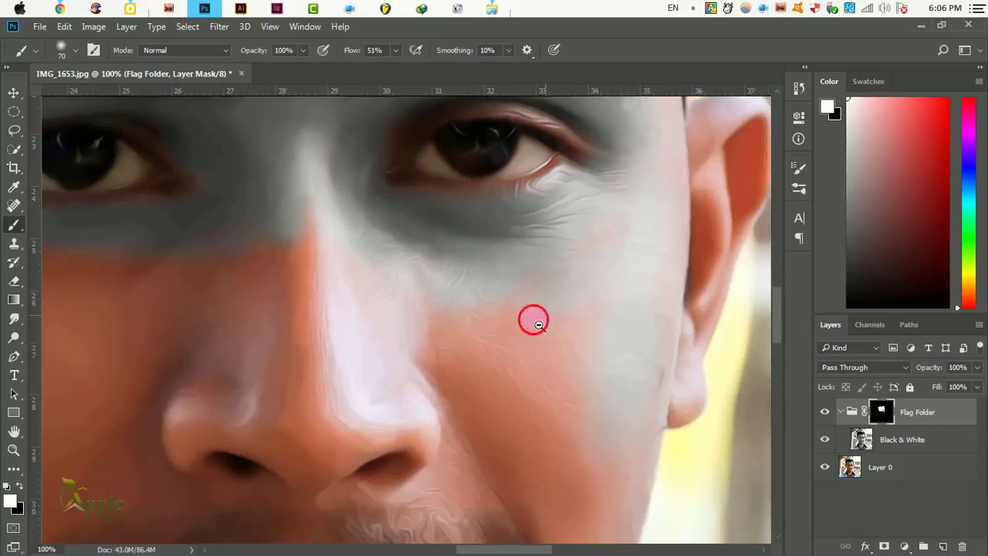
{"action": "left_click", "coordinate": [538, 325], "text": "ctrl+alt"}
{"action": "key", "text": "bracketright"}
{"action": "key", "text": "bracketright"}
{"action": "key", "text": "bracketright"}
{"action": "mouse_move", "coordinate": [610, 298]}
{"action": "left_mouse_down"}
{"action": "mouse_move", "coordinate": [574, 402]}
{"action": "mouse_move", "coordinate": [489, 412]}
{"action": "mouse_move", "coordinate": [396, 301]}
{"action": "mouse_move", "coordinate": [379, 353]}
{"action": "mouse_move", "coordinate": [391, 397]}
{"action": "mouse_move", "coordinate": [630, 401]}
{"action": "left_mouse_up"}
{"action": "mouse_move", "coordinate": [600, 260]}
{"action": "left_mouse_down"}
{"action": "mouse_move", "coordinate": [515, 327]}
{"action": "mouse_move", "coordinate": [502, 476]}
{"action": "mouse_move", "coordinate": [461, 357]}
{"action": "mouse_move", "coordinate": [408, 306]}
{"action": "mouse_move", "coordinate": [457, 410]}
{"action": "left_mouse_up"}
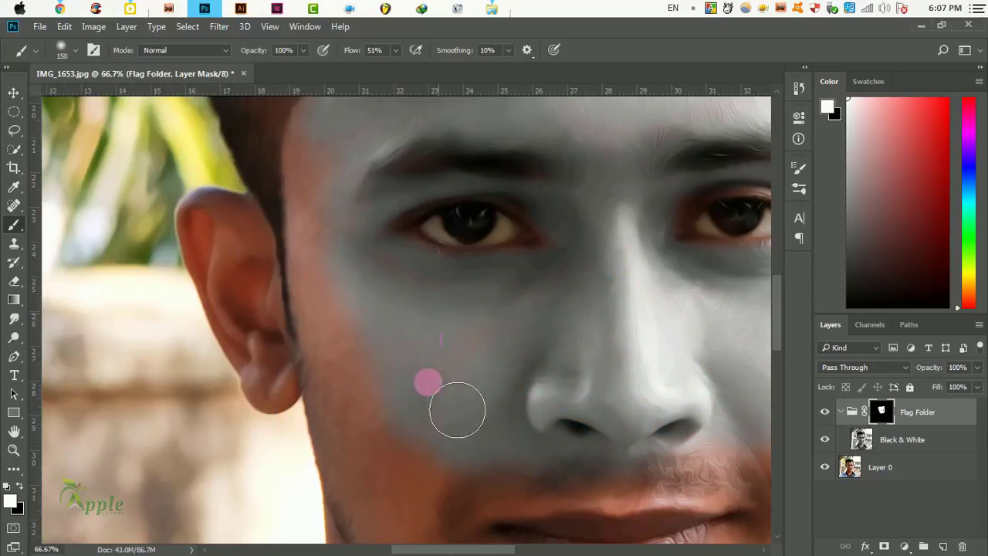
Step: Paint the left cheek, chin and lower chin on the mask
{"action": "scroll", "coordinate": [457, 410], "scroll_direction": "left", "scroll_amount": 3}
{"action": "mouse_move", "coordinate": [451, 472]}
{"action": "left_mouse_down"}
{"action": "mouse_move", "coordinate": [410, 352]}
{"action": "mouse_move", "coordinate": [514, 402]}
{"action": "left_mouse_up"}
{"action": "scroll", "coordinate": [463, 404], "scroll_direction": "up", "scroll_amount": 3}
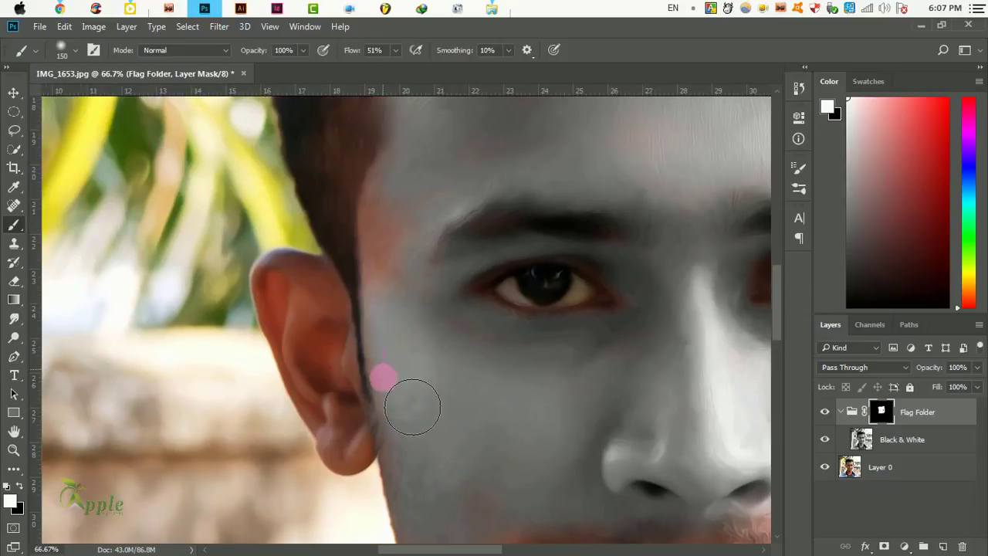
{"action": "scroll", "coordinate": [401, 413], "scroll_direction": "up", "scroll_amount": 3}
{"action": "scroll", "coordinate": [437, 348], "scroll_direction": "down", "scroll_amount": 3}
{"action": "scroll", "coordinate": [437, 348], "scroll_direction": "down", "scroll_amount": 3, "text": "alt"}
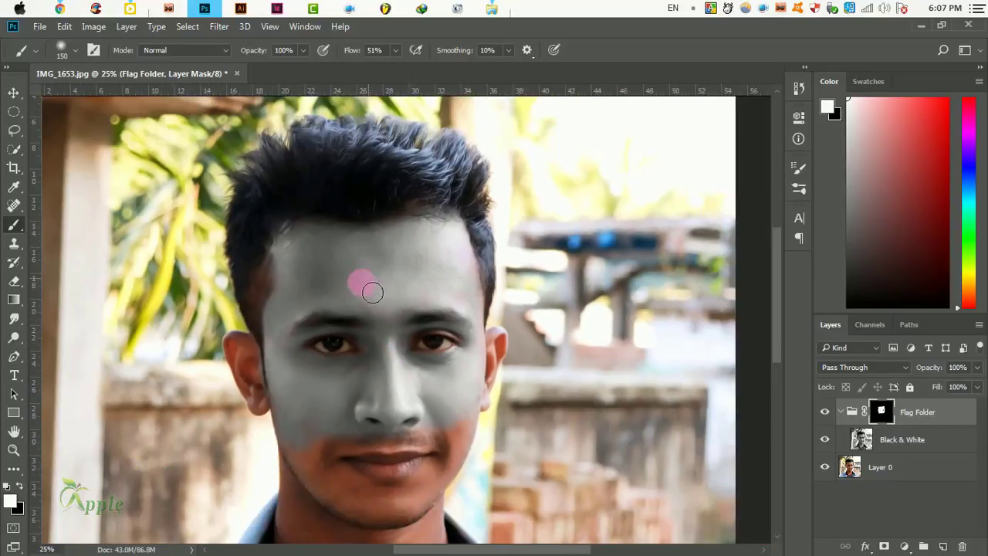
{"action": "key", "text": "bracketright"}
{"action": "key", "text": "bracketright"}
{"action": "scroll", "coordinate": [409, 366], "scroll_direction": "up", "scroll_amount": 2, "text": "alt"}
{"action": "scroll", "coordinate": [308, 335], "scroll_direction": "up", "scroll_amount": 2, "text": "alt"}
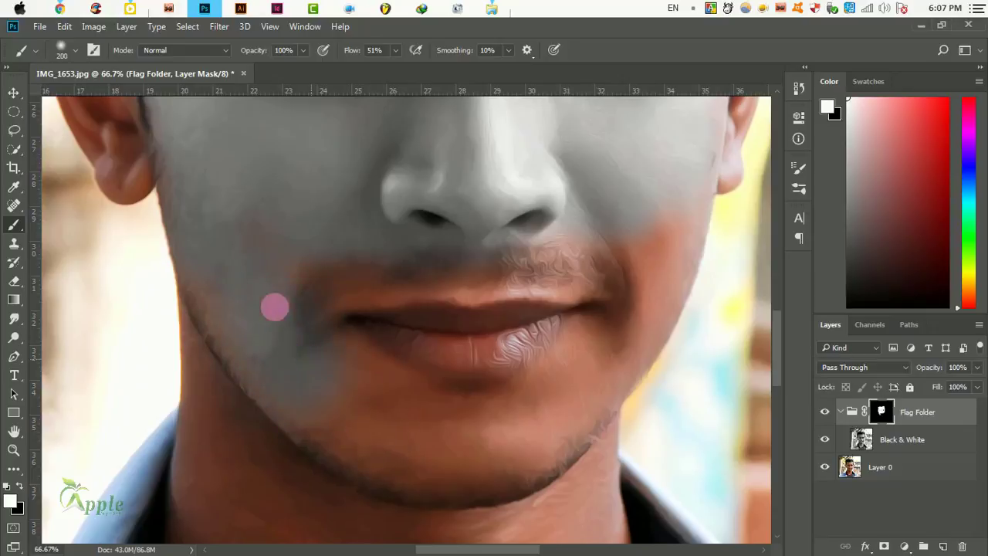
{"action": "key", "text": "bracketleft"}
{"action": "key", "text": "bracketleft"}
{"action": "key", "text": "bracketleft"}
{"action": "mouse_move", "coordinate": [295, 327]}
{"action": "left_mouse_down"}
{"action": "mouse_move", "coordinate": [408, 435]}
{"action": "mouse_move", "coordinate": [474, 459]}
{"action": "mouse_move", "coordinate": [662, 320]}
{"action": "mouse_move", "coordinate": [704, 204]}
{"action": "mouse_move", "coordinate": [537, 484]}
{"action": "left_mouse_up"}
{"action": "key", "text": "bracketleft"}
{"action": "key", "text": "bracketright"}
{"action": "key", "text": "bracketright"}
{"action": "key", "text": "bracketright"}
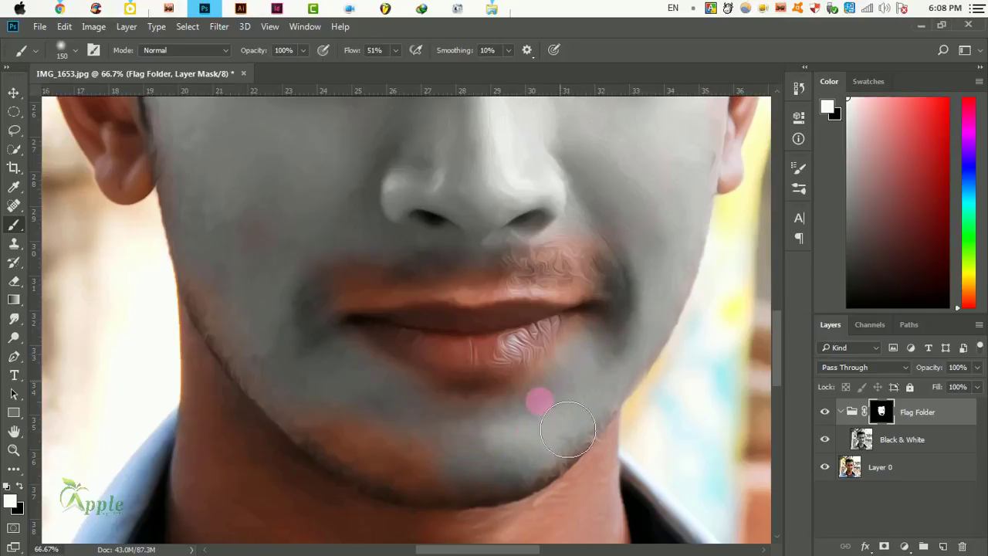
{"action": "mouse_move", "coordinate": [552, 412]}
{"action": "left_mouse_down"}
{"action": "mouse_move", "coordinate": [432, 497]}
{"action": "mouse_move", "coordinate": [528, 501]}
{"action": "left_mouse_up"}
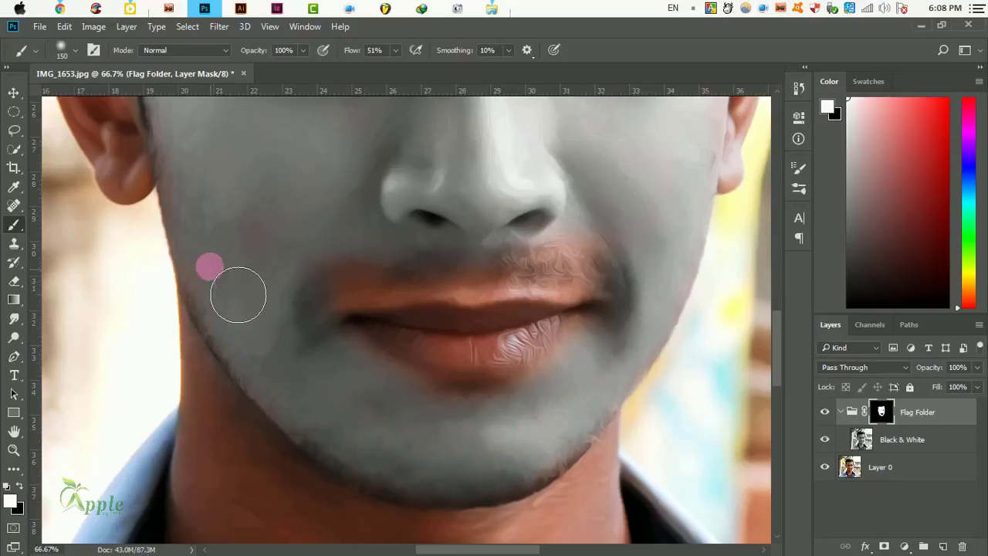
Step: Switch to black paint to clean up overspill around the head
{"action": "left_click_drag", "start_coordinate": [305, 246], "coordinate": [382, 420]}
{"action": "left_click_drag", "start_coordinate": [459, 364], "coordinate": [282, 333]}
{"action": "key", "text": "bracketleft"}
{"action": "key", "text": "bracketleft"}
{"action": "key", "text": "bracketleft"}
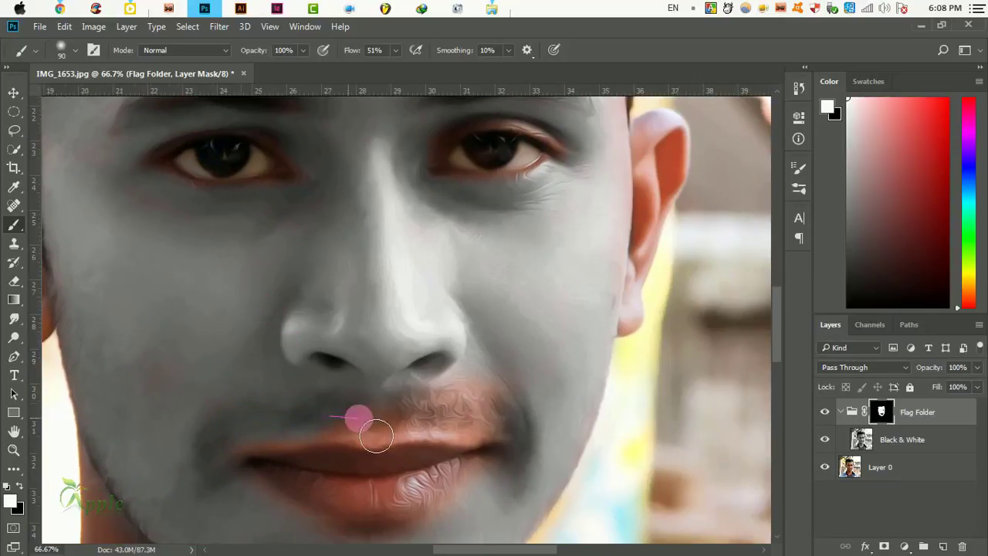
{"action": "left_click_drag", "start_coordinate": [436, 409], "coordinate": [316, 494]}
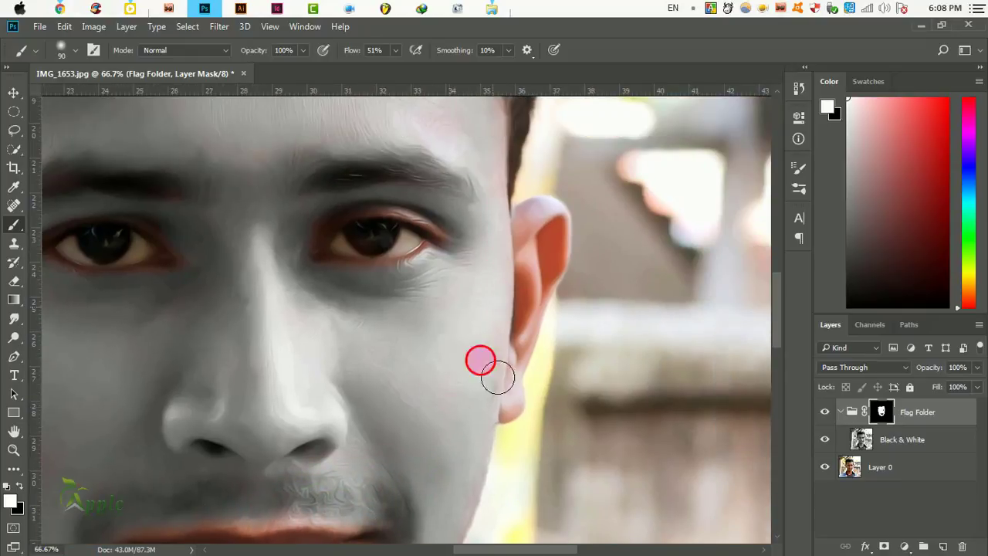
{"action": "key", "text": "x"}
{"action": "mouse_move", "coordinate": [577, 316]}
{"action": "left_mouse_down"}
{"action": "mouse_move", "coordinate": [472, 419]}
{"action": "mouse_move", "coordinate": [491, 412]}
{"action": "left_mouse_up"}
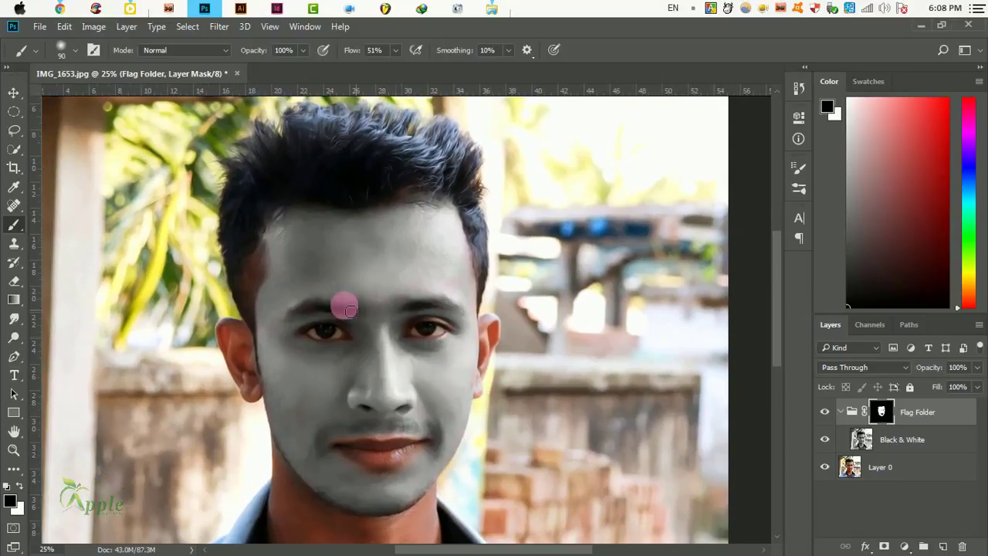
{"action": "left_click_drag", "start_coordinate": [351, 312], "coordinate": [298, 283]}
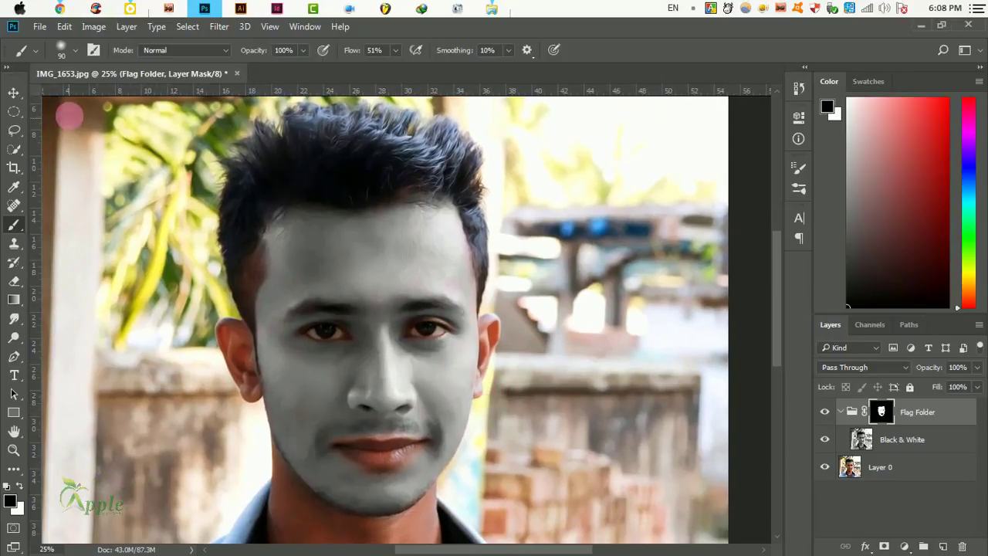
Step: Drag the Germany flag image from the Desktop folder into Photoshop
{"action": "left_click", "coordinate": [19, 94]}
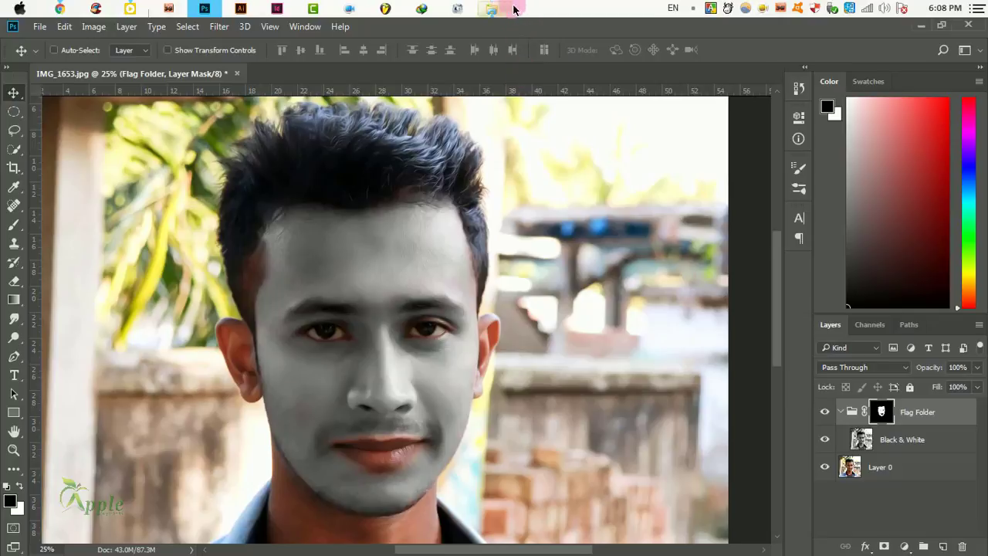
{"action": "left_click_drag", "start_coordinate": [510, 143], "coordinate": [473, 150]}
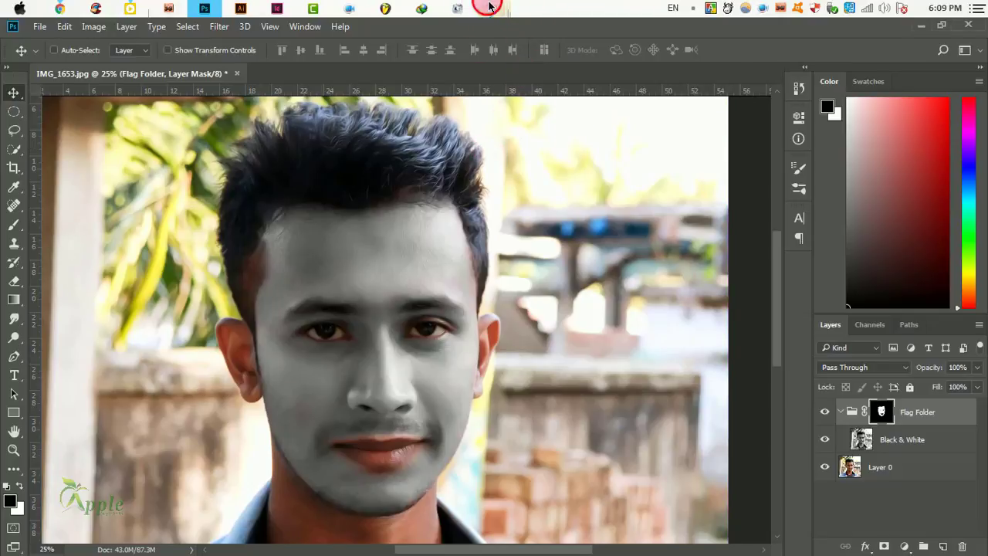
{"action": "left_click", "coordinate": [489, 7]}
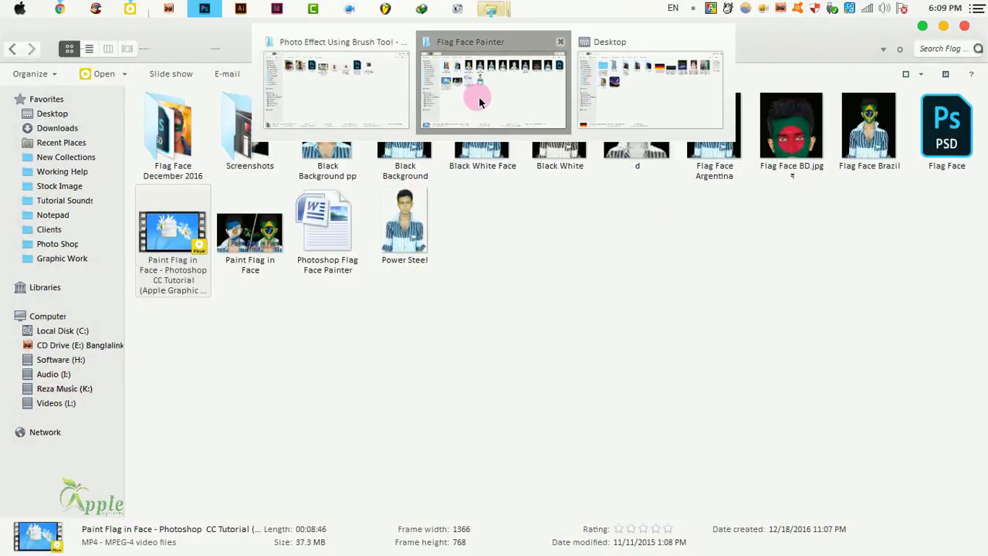
{"action": "left_click", "coordinate": [663, 85]}
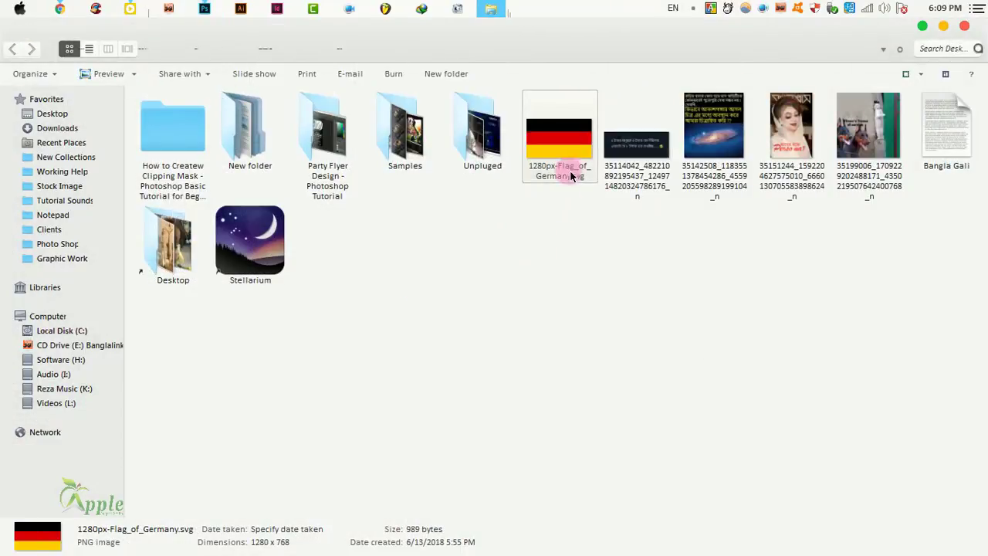
{"action": "left_click_drag", "start_coordinate": [572, 176], "coordinate": [402, 261]}
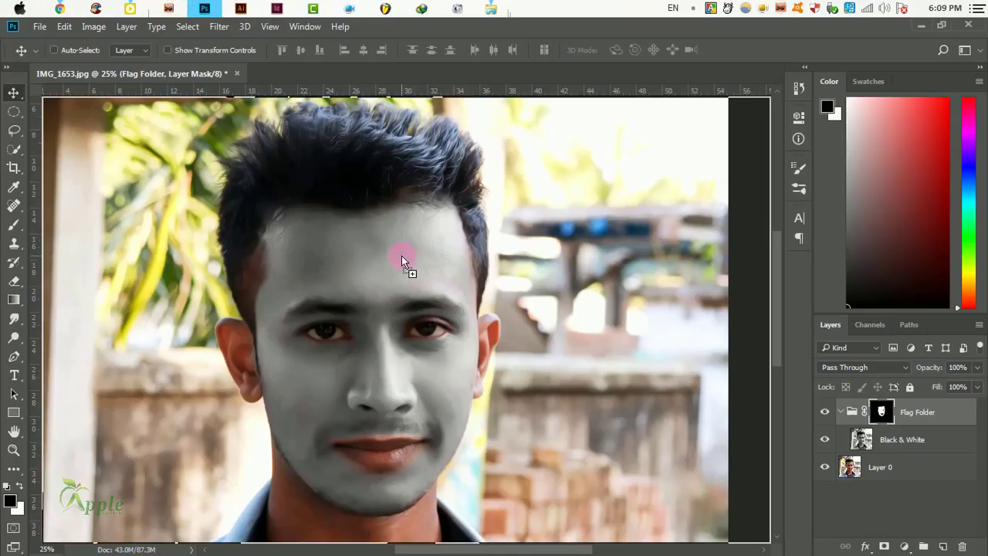
Step: Scale the German flag to cover the whole face and move it higher
{"action": "mouse_move", "coordinate": [468, 283]}
{"action": "left_mouse_down"}
{"action": "mouse_move", "coordinate": [441, 366]}
{"action": "mouse_move", "coordinate": [437, 348]}
{"action": "left_mouse_up"}
{"action": "mouse_move", "coordinate": [598, 434]}
{"action": "left_mouse_down"}
{"action": "mouse_move", "coordinate": [585, 265]}
{"action": "mouse_move", "coordinate": [568, 224]}
{"action": "left_mouse_up"}
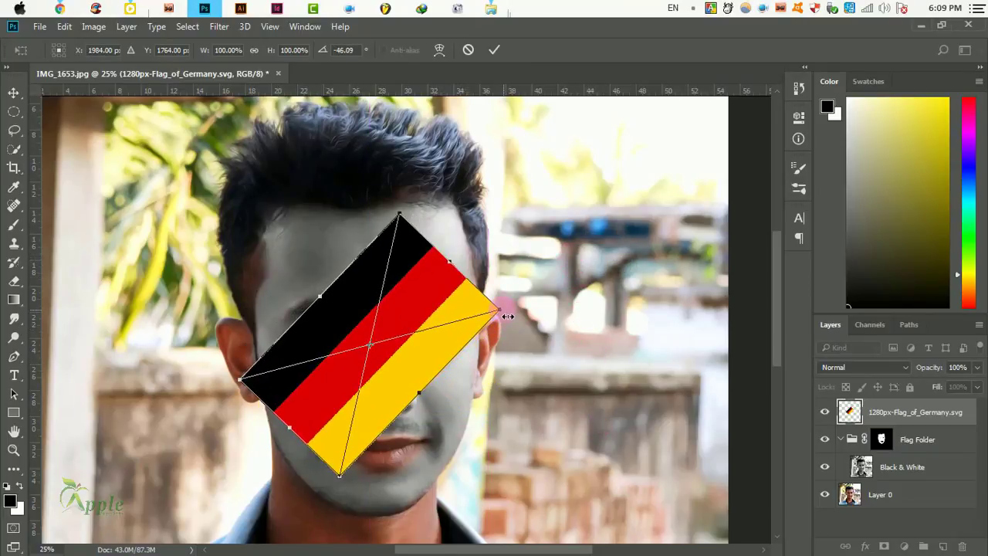
{"action": "mouse_move", "coordinate": [510, 301]}
{"action": "left_mouse_down"}
{"action": "mouse_move", "coordinate": [592, 252]}
{"action": "mouse_move", "coordinate": [613, 223]}
{"action": "mouse_move", "coordinate": [622, 234]}
{"action": "mouse_move", "coordinate": [644, 217]}
{"action": "mouse_move", "coordinate": [649, 226]}
{"action": "left_mouse_up"}
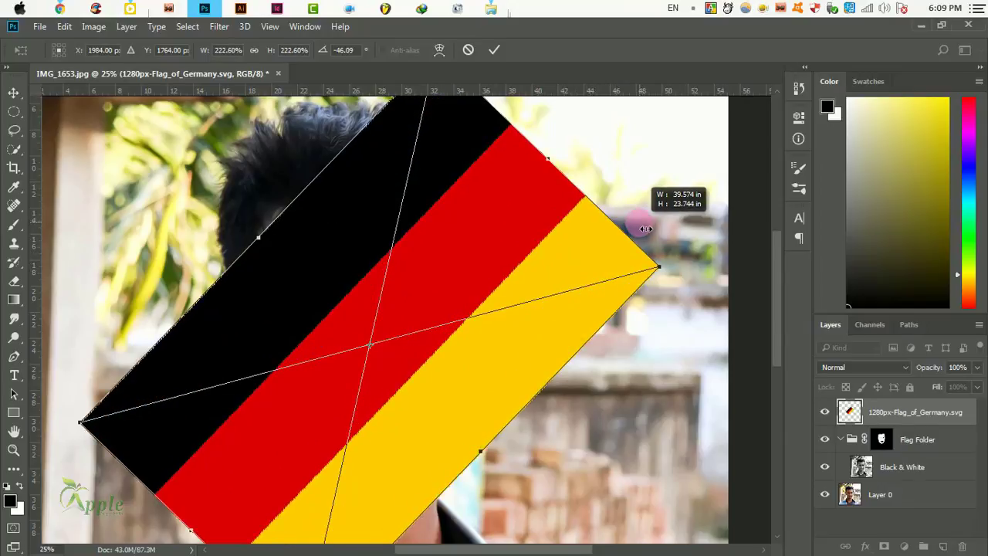
{"action": "left_click", "coordinate": [494, 49]}
{"action": "double_click", "coordinate": [484, 318]}
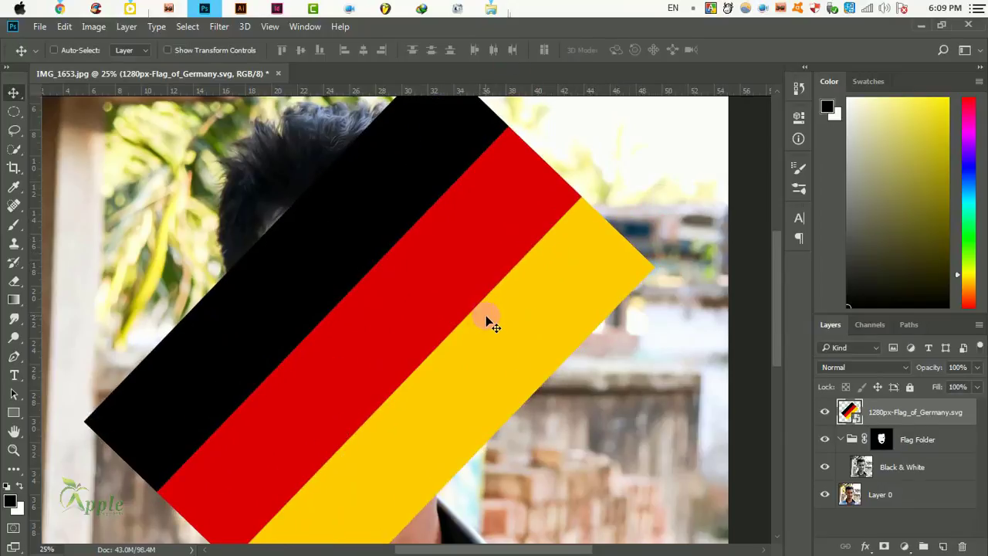
{"action": "left_click_drag", "start_coordinate": [486, 307], "coordinate": [494, 287]}
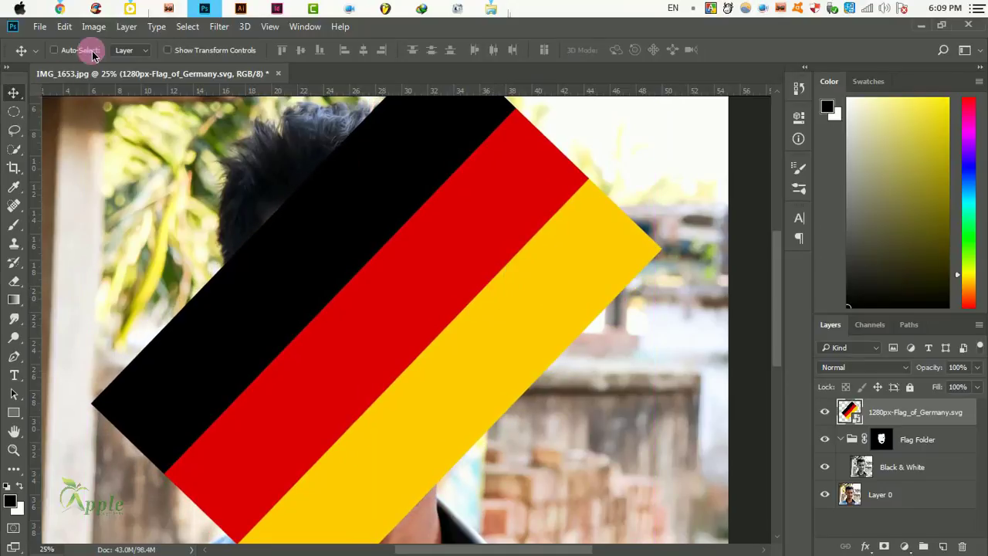
Step: Rotate the flag to about -43 degrees and move its layer into Flag Folder
{"action": "left_click", "coordinate": [64, 28]}
{"action": "left_click", "coordinate": [131, 289]}
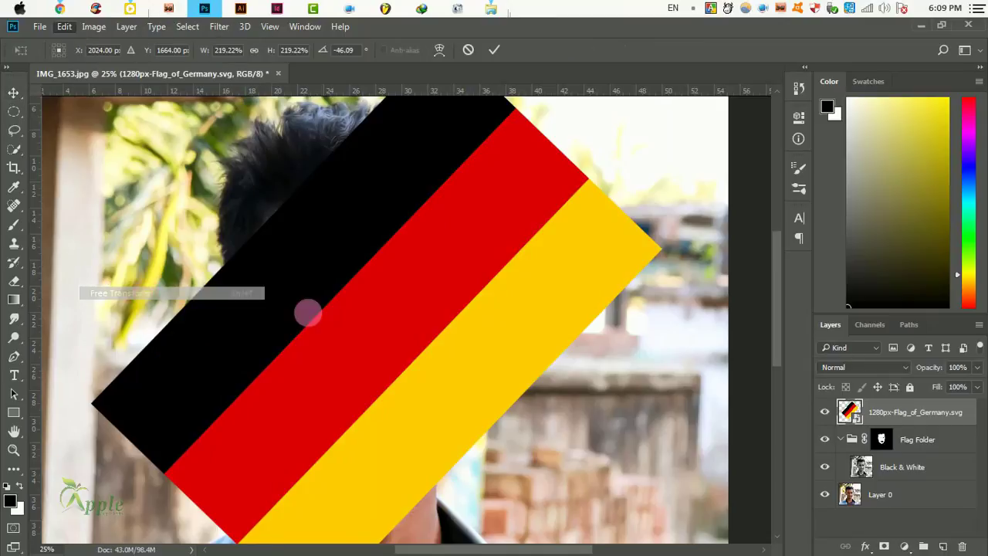
{"action": "left_click_drag", "start_coordinate": [729, 305], "coordinate": [729, 311]}
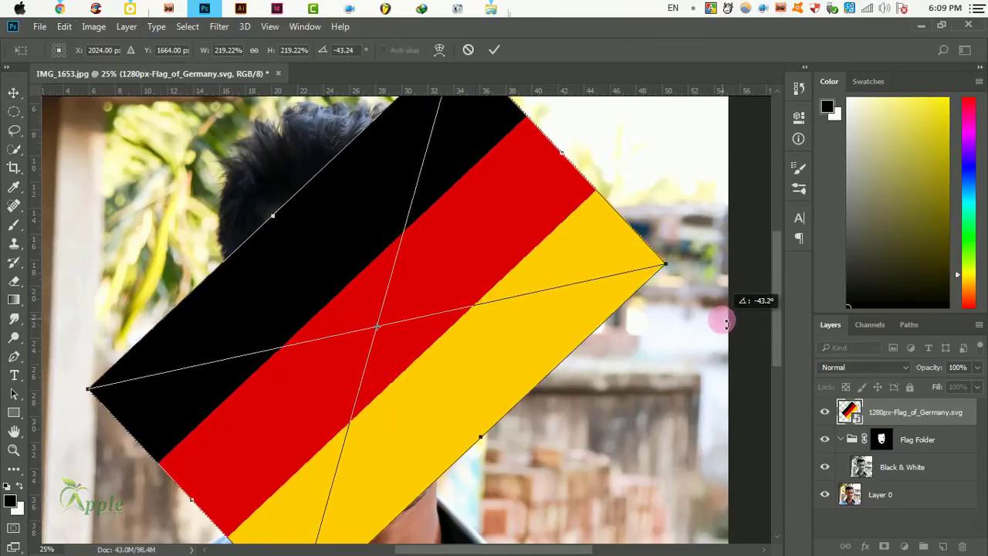
{"action": "left_click", "coordinate": [495, 51]}
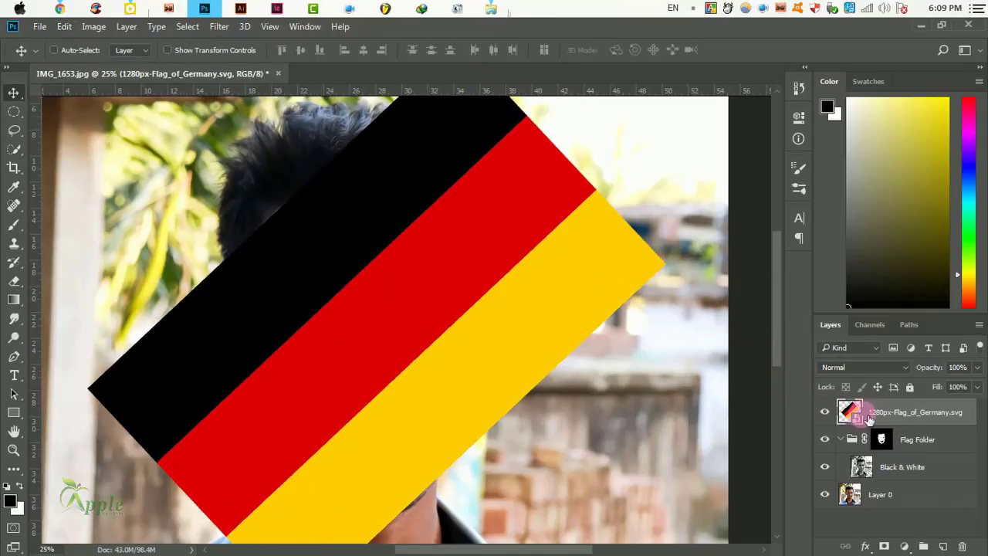
{"action": "left_click_drag", "start_coordinate": [873, 412], "coordinate": [892, 444]}
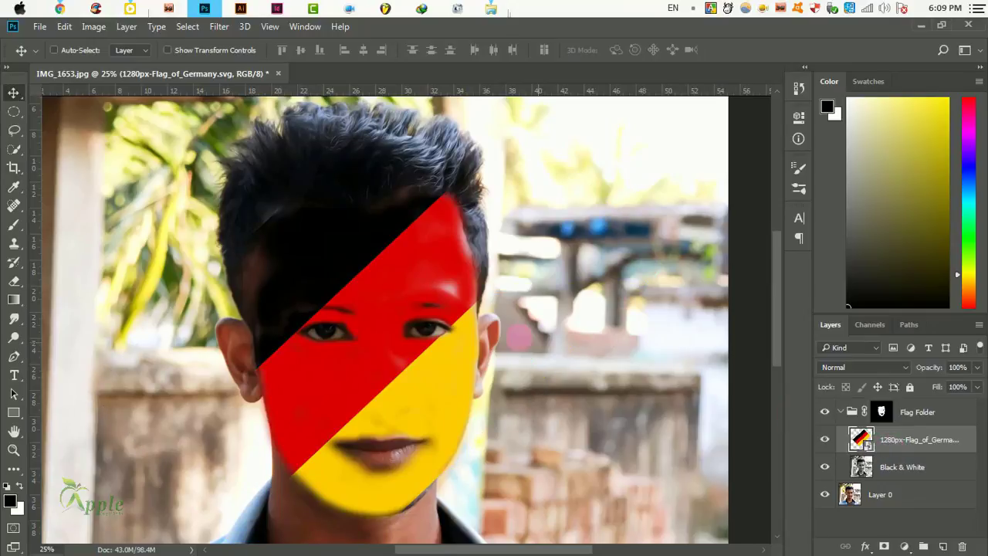
Step: Set the flag layer's blend mode to Multiply and select the Flag Folder mask
{"action": "left_click", "coordinate": [407, 304], "text": "alt"}
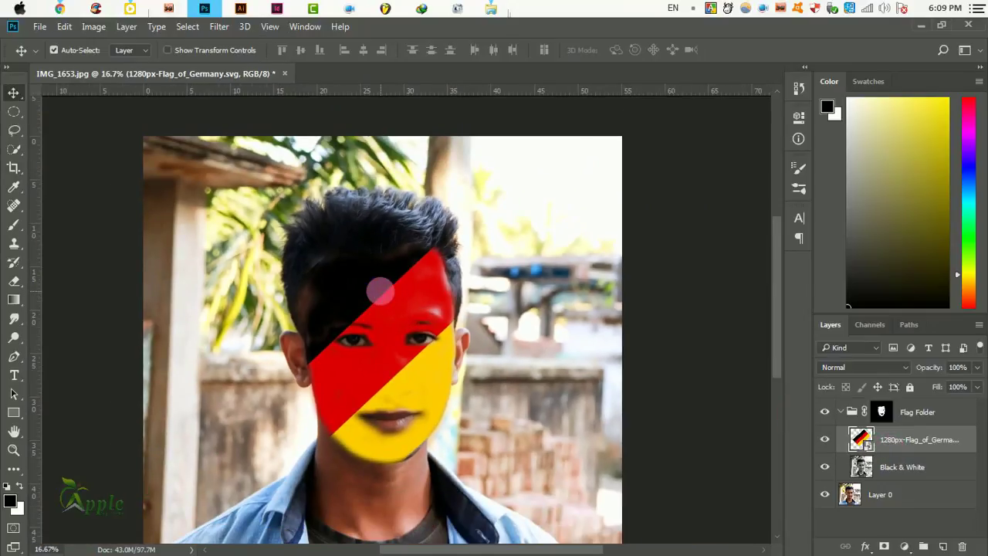
{"action": "left_click", "coordinate": [380, 291]}
{"action": "left_click_drag", "start_coordinate": [391, 301], "coordinate": [649, 369]}
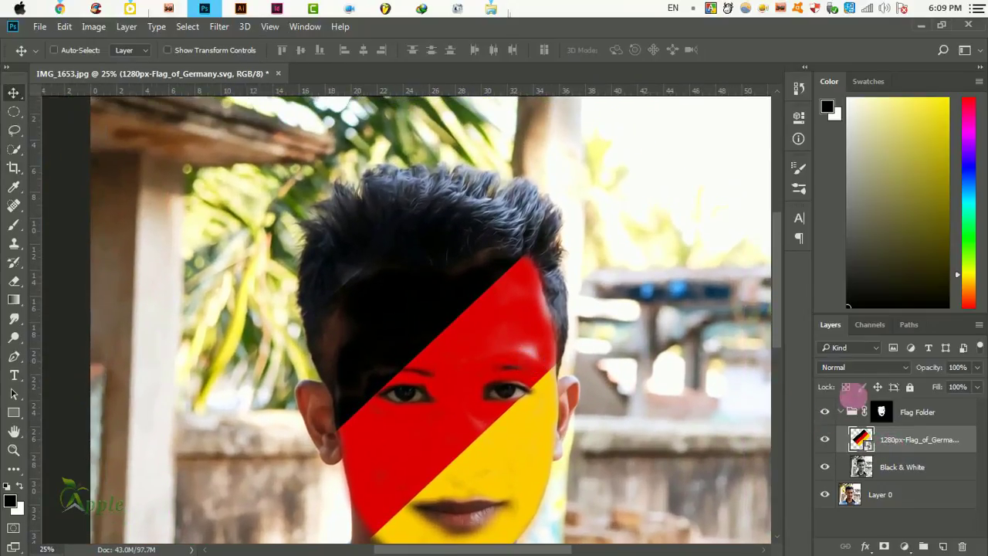
{"action": "left_click", "coordinate": [857, 375]}
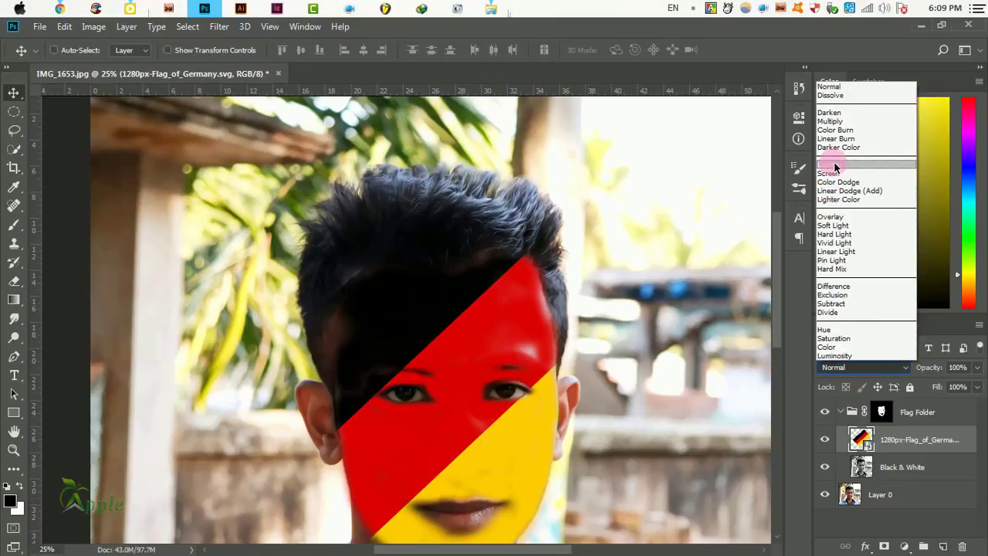
{"action": "left_click", "coordinate": [837, 122]}
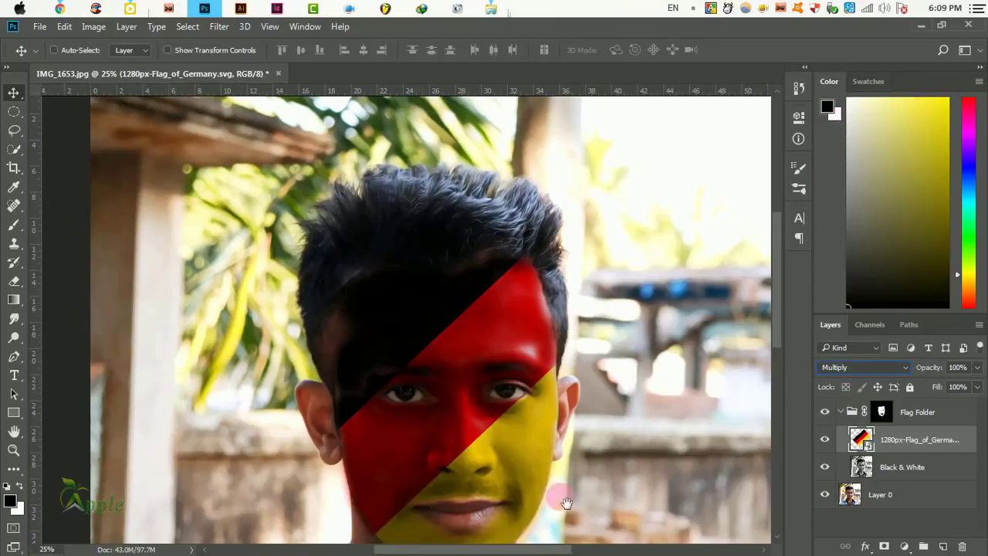
{"action": "left_click_drag", "start_coordinate": [566, 503], "coordinate": [558, 371]}
{"action": "left_click", "coordinate": [533, 344], "text": "alt"}
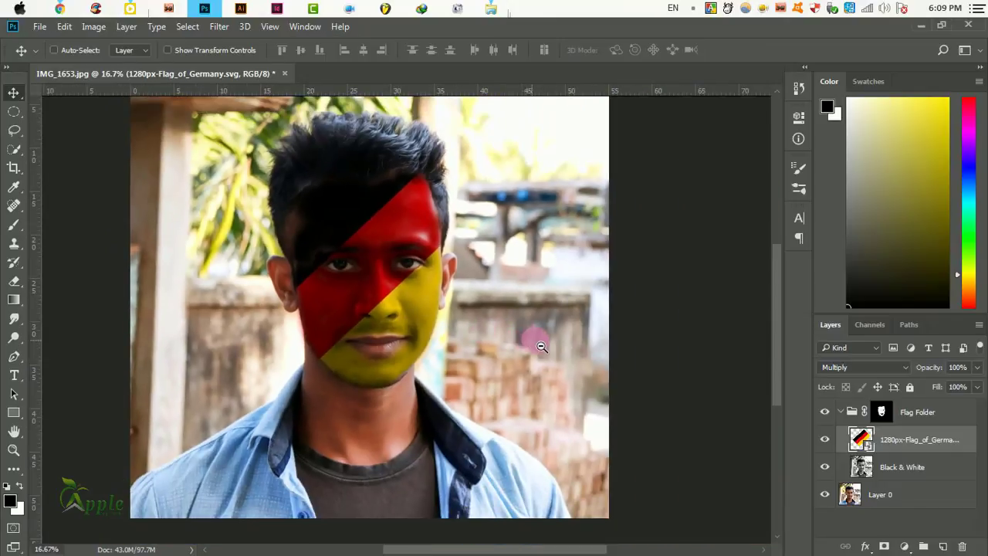
{"action": "mouse_move", "coordinate": [518, 261]}
{"action": "left_mouse_down"}
{"action": "mouse_move", "coordinate": [531, 387]}
{"action": "mouse_move", "coordinate": [548, 395]}
{"action": "left_mouse_up"}
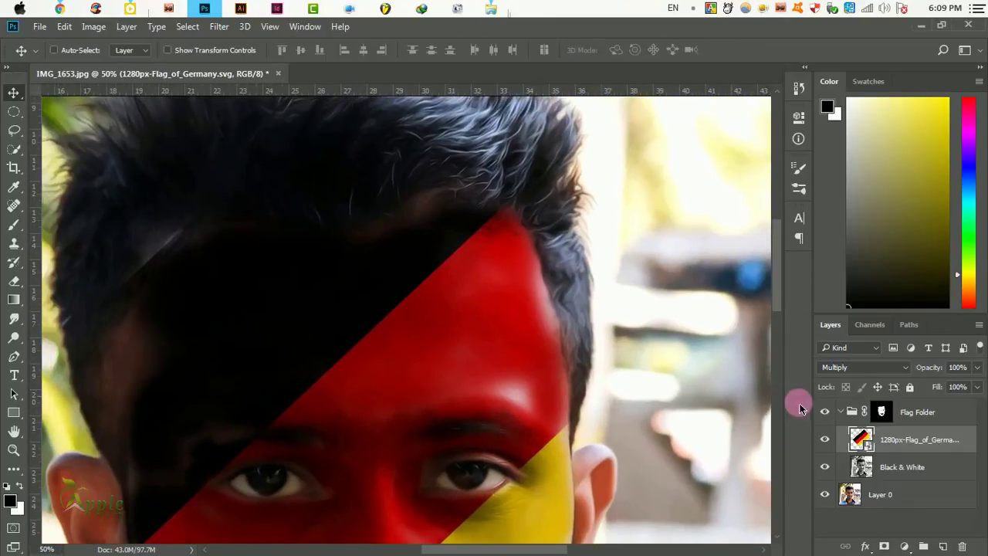
{"action": "left_click", "coordinate": [882, 412]}
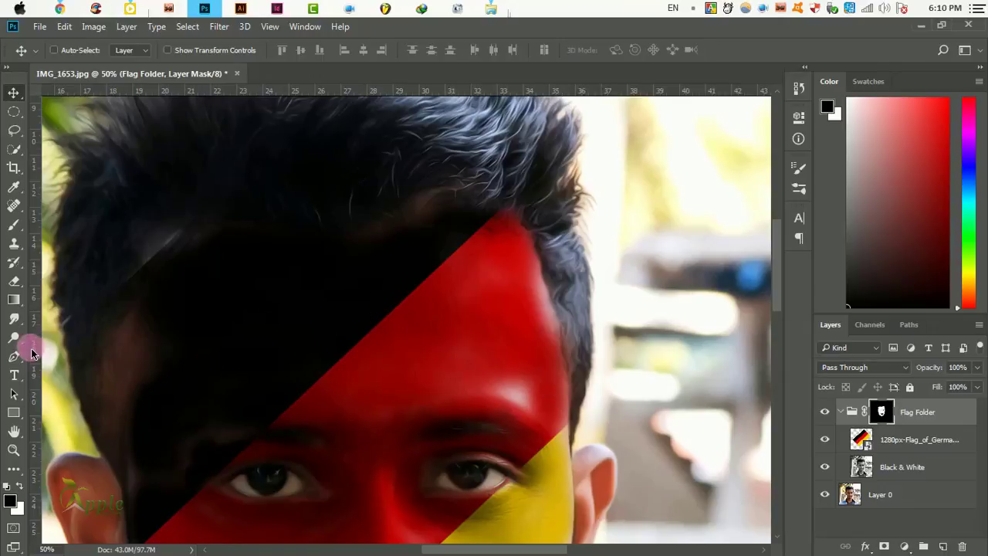
Step: With a soft brush, paint the mask along the upper lip and check the hairline
{"action": "left_click", "coordinate": [13, 230]}
{"action": "left_click", "coordinate": [481, 361]}
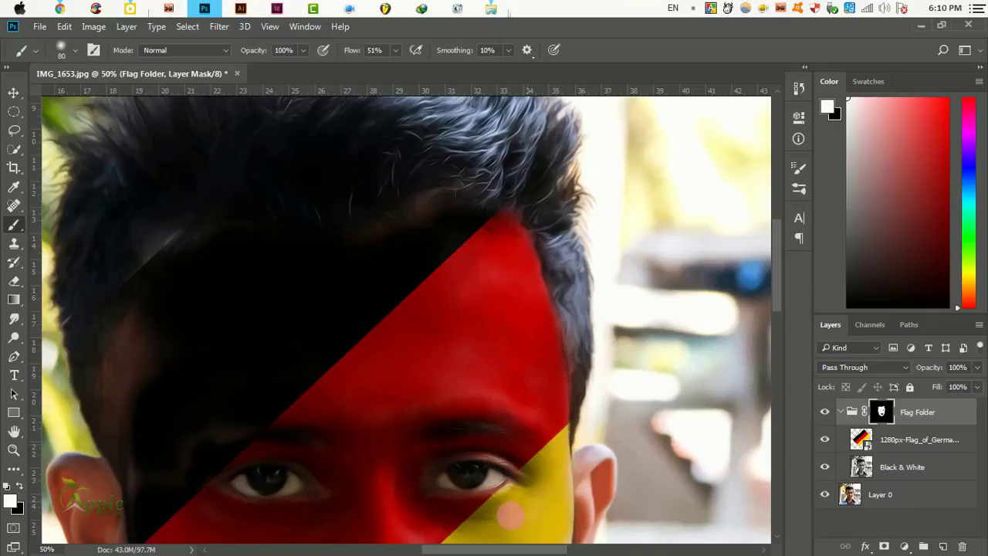
{"action": "left_click_drag", "start_coordinate": [500, 439], "coordinate": [558, 326]}
{"action": "left_click_drag", "start_coordinate": [494, 408], "coordinate": [517, 318]}
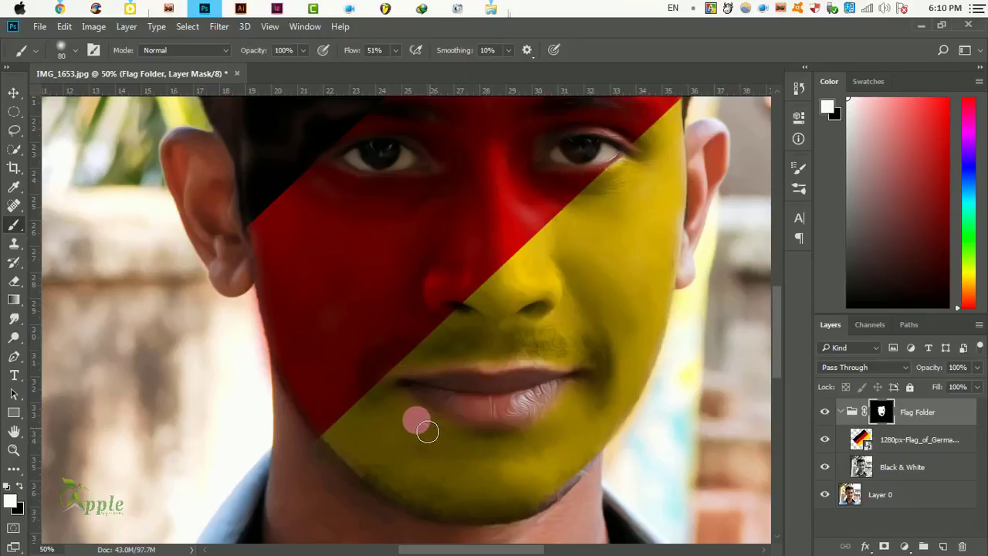
{"action": "mouse_move", "coordinate": [397, 378]}
{"action": "left_mouse_down"}
{"action": "mouse_move", "coordinate": [435, 359]}
{"action": "mouse_move", "coordinate": [514, 493]}
{"action": "left_mouse_up"}
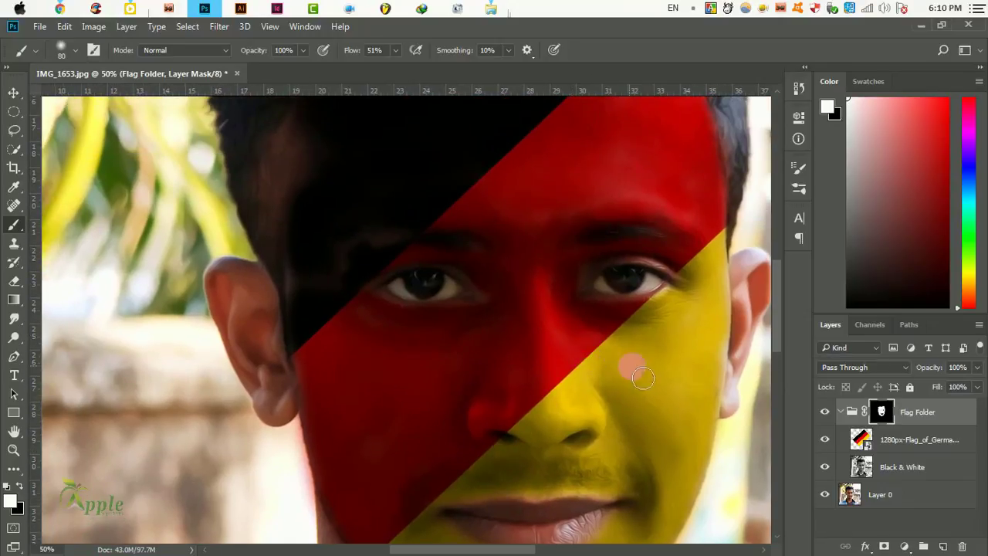
{"action": "left_click_drag", "start_coordinate": [417, 364], "coordinate": [476, 504]}
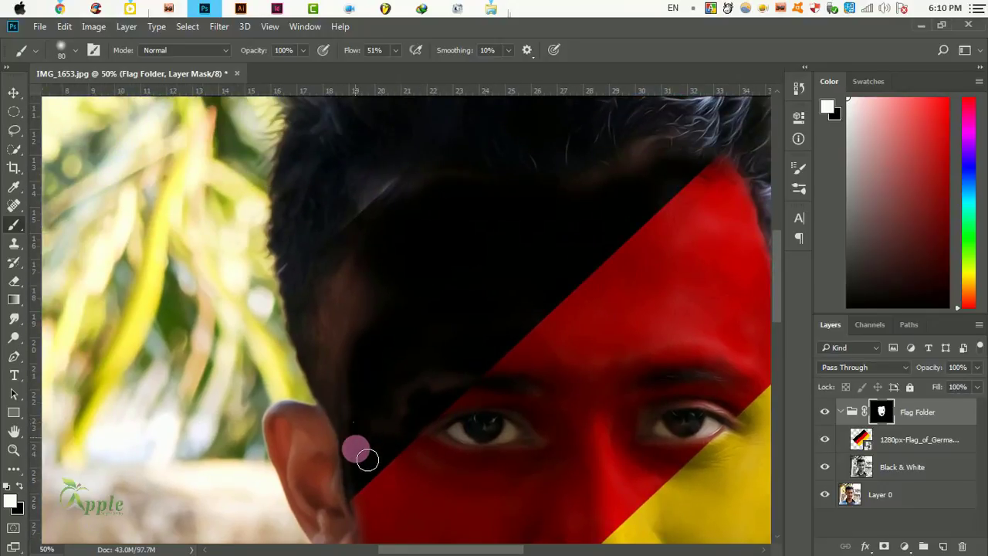
{"action": "left_click_drag", "start_coordinate": [432, 289], "coordinate": [431, 377]}
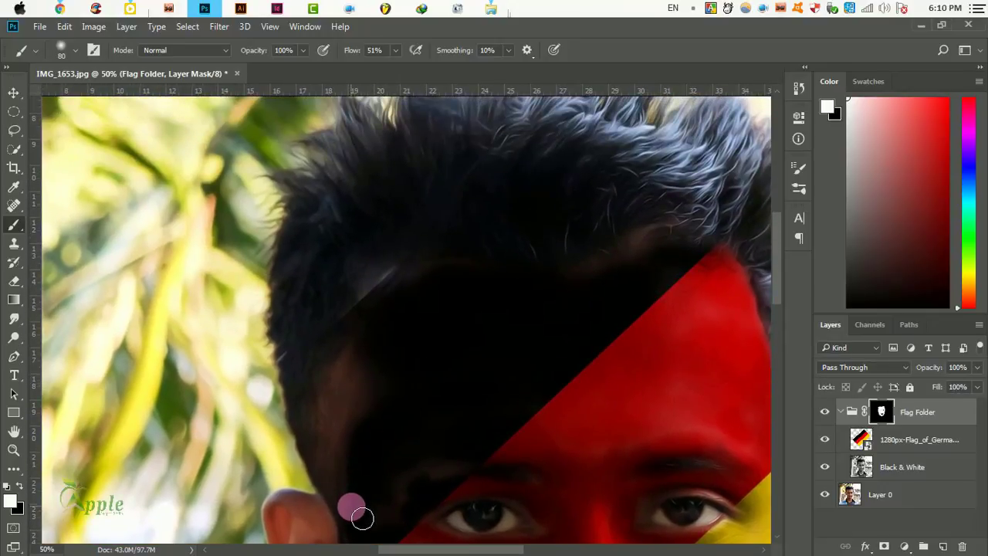
{"action": "mouse_move", "coordinate": [365, 494]}
{"action": "left_mouse_down"}
{"action": "mouse_move", "coordinate": [388, 339]}
{"action": "mouse_move", "coordinate": [331, 417]}
{"action": "mouse_move", "coordinate": [293, 438]}
{"action": "left_mouse_up"}
{"action": "scroll", "coordinate": [363, 355], "scroll_direction": "up", "scroll_amount": 1}
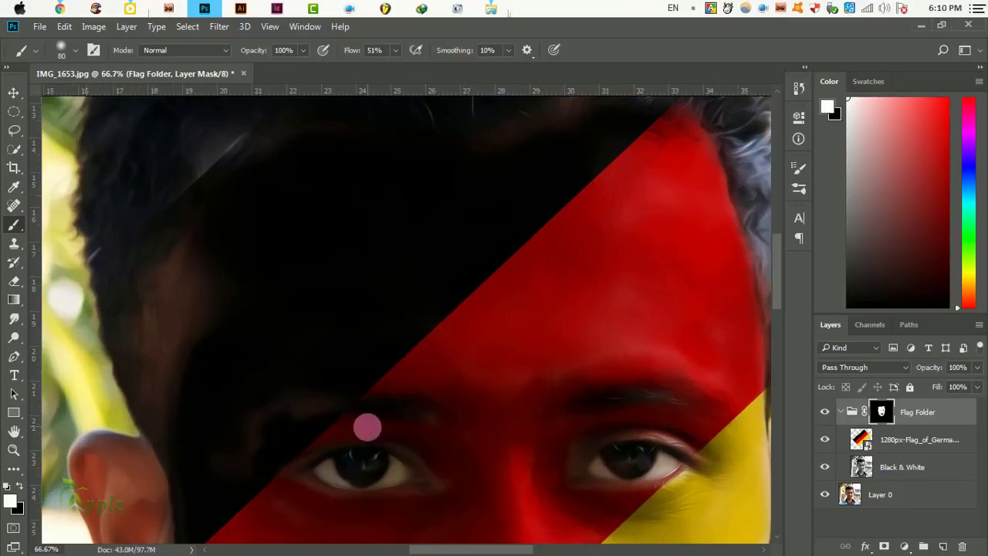
{"action": "mouse_move", "coordinate": [367, 427]}
{"action": "left_mouse_down"}
{"action": "mouse_move", "coordinate": [346, 342]}
{"action": "mouse_move", "coordinate": [376, 420]}
{"action": "mouse_move", "coordinate": [459, 379]}
{"action": "mouse_move", "coordinate": [426, 388]}
{"action": "left_mouse_up"}
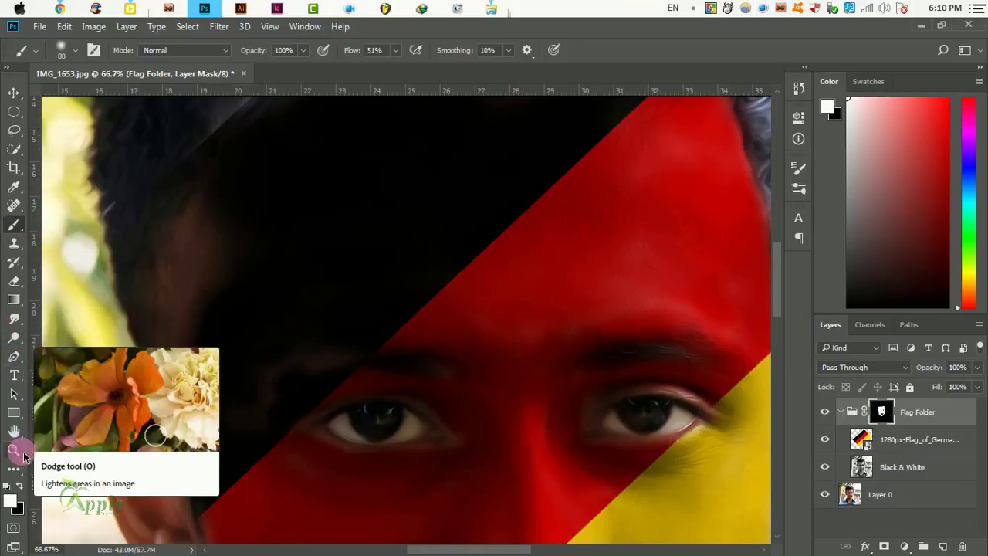
Step: Paint black on the Flag Folder mask to remove the flag colour from the eyebrow
{"action": "left_click", "coordinate": [22, 486]}
{"action": "scroll", "coordinate": [287, 376], "scroll_direction": "up", "scroll_amount": 1}
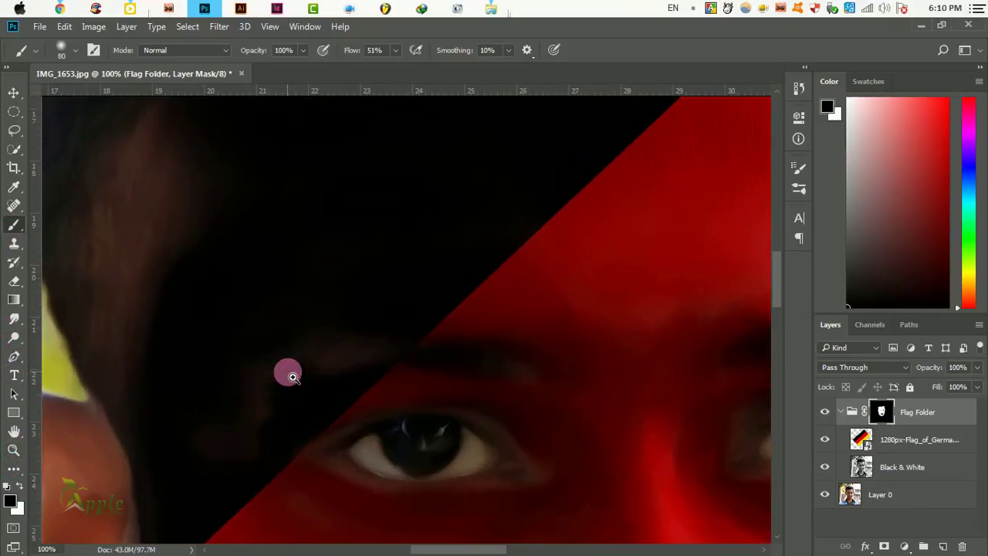
{"action": "scroll", "coordinate": [297, 378], "scroll_direction": "up", "scroll_amount": 1}
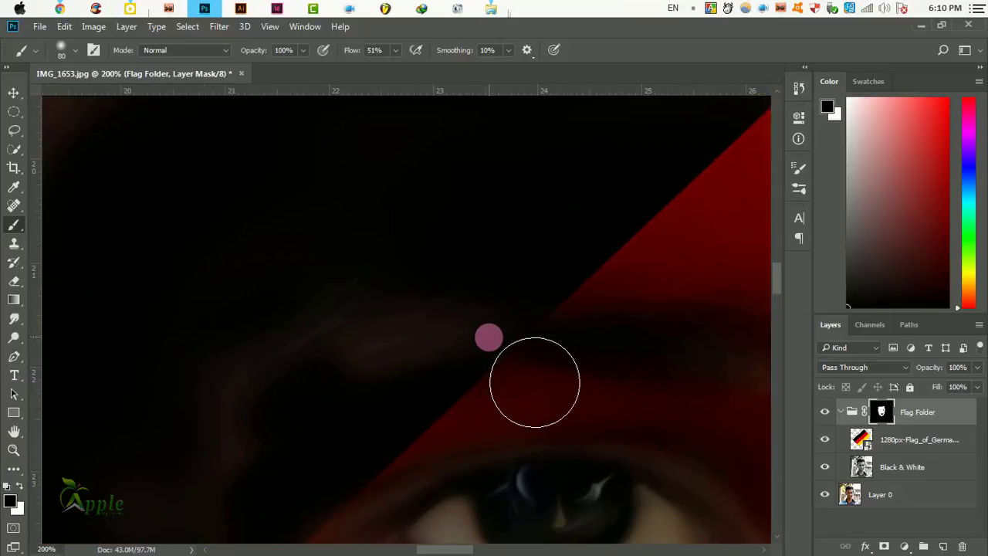
{"action": "mouse_move", "coordinate": [523, 371]}
{"action": "left_mouse_down"}
{"action": "mouse_move", "coordinate": [335, 393]}
{"action": "mouse_move", "coordinate": [302, 410]}
{"action": "mouse_move", "coordinate": [377, 381]}
{"action": "mouse_move", "coordinate": [512, 404]}
{"action": "mouse_move", "coordinate": [516, 419]}
{"action": "left_mouse_up"}
{"action": "left_click_drag", "start_coordinate": [523, 375], "coordinate": [512, 347]}
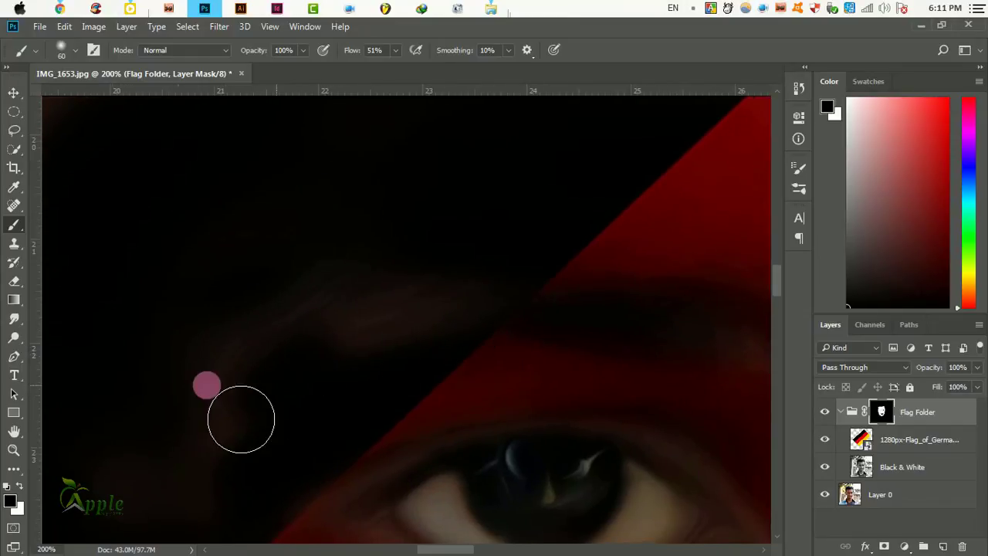
{"action": "left_click", "coordinate": [22, 485]}
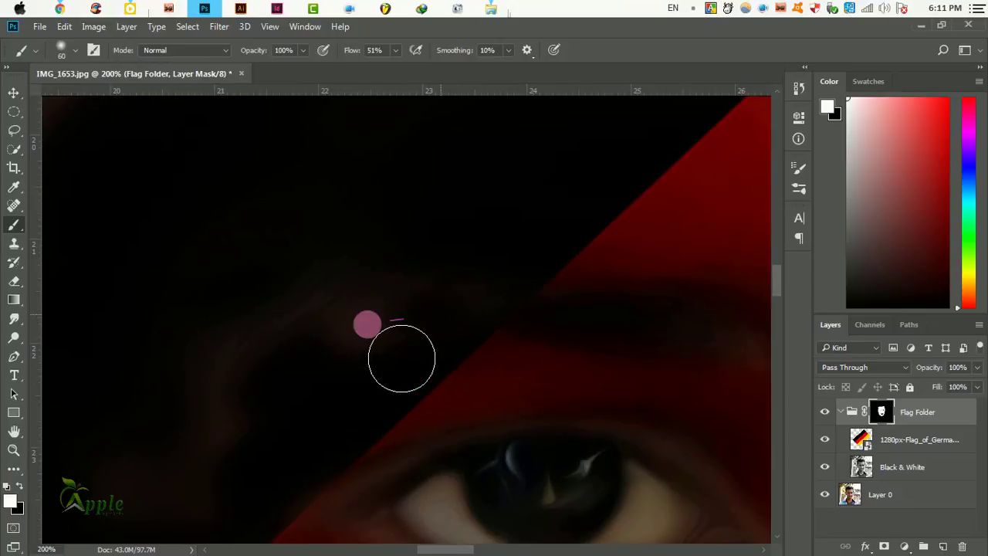
Step: Paint the flag back in white above the eyebrow and on the cheek below the right eye
{"action": "mouse_move", "coordinate": [211, 412]}
{"action": "left_mouse_down"}
{"action": "mouse_move", "coordinate": [382, 262]}
{"action": "mouse_move", "coordinate": [267, 434]}
{"action": "left_mouse_up"}
{"action": "key", "text": "ctrl+minus"}
{"action": "key", "text": "ctrl+minus"}
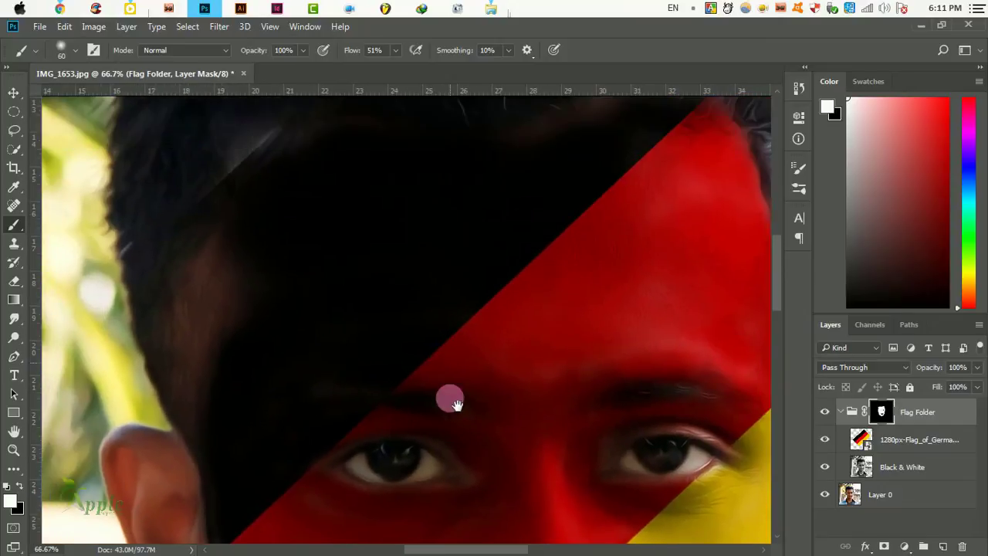
{"action": "mouse_move", "coordinate": [378, 451]}
{"action": "left_mouse_down"}
{"action": "mouse_move", "coordinate": [345, 449]}
{"action": "mouse_move", "coordinate": [457, 461]}
{"action": "left_mouse_up"}
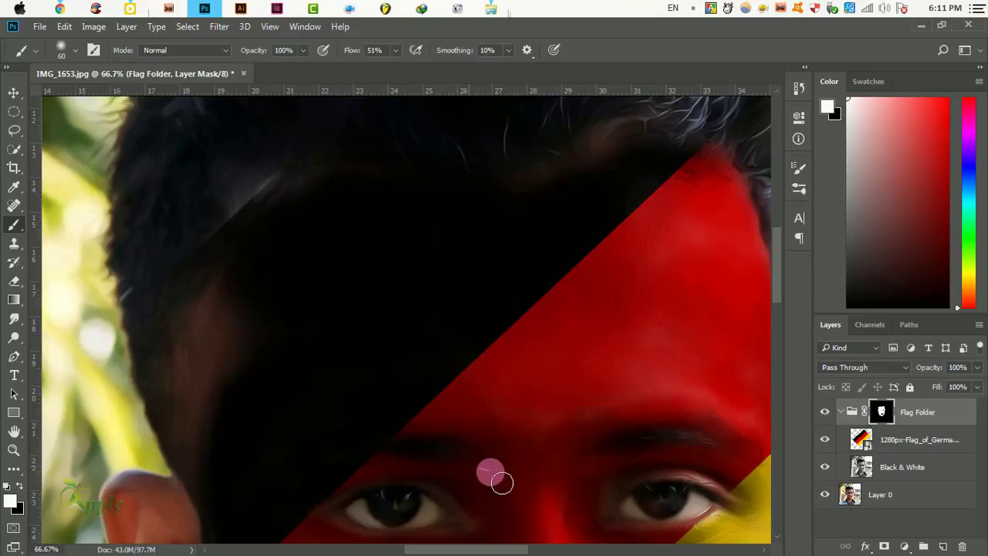
{"action": "left_click_drag", "start_coordinate": [516, 485], "coordinate": [518, 359]}
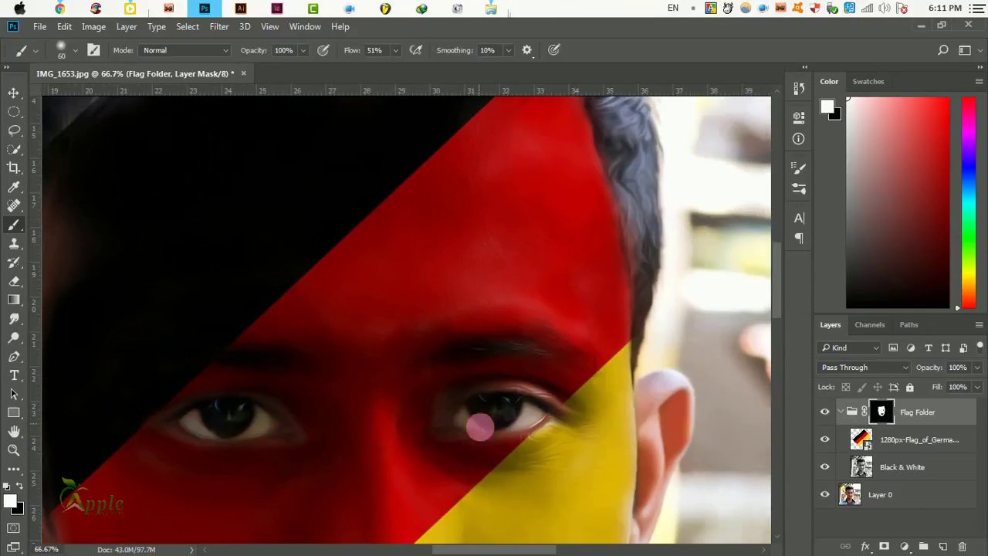
{"action": "left_click", "coordinate": [485, 432]}
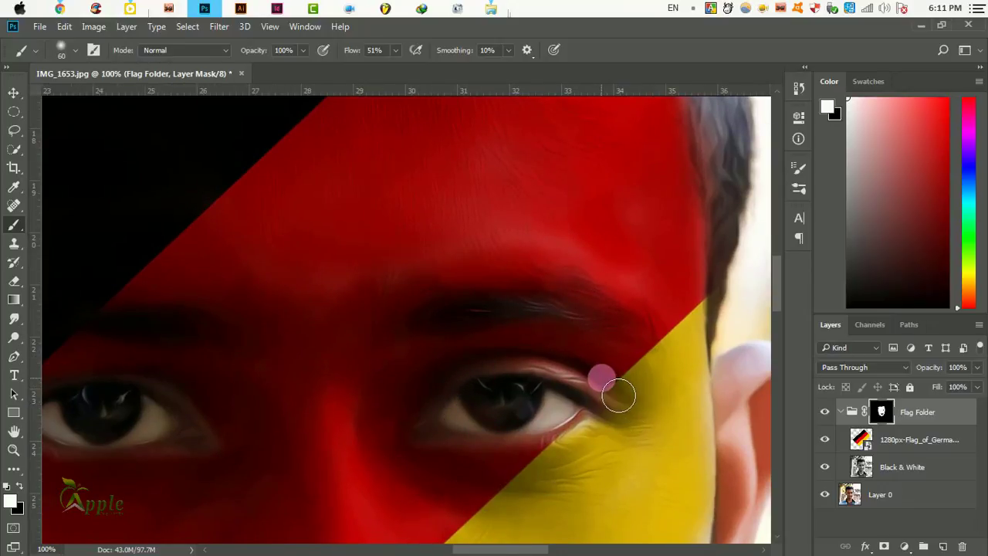
{"action": "mouse_move", "coordinate": [628, 403]}
{"action": "left_mouse_down"}
{"action": "mouse_move", "coordinate": [628, 449]}
{"action": "mouse_move", "coordinate": [674, 373]}
{"action": "left_mouse_up"}
Step: Mask the red fringe off the hair along the head edge, enlarging the brush to size 200
{"action": "left_click_drag", "start_coordinate": [688, 333], "coordinate": [129, 415]}
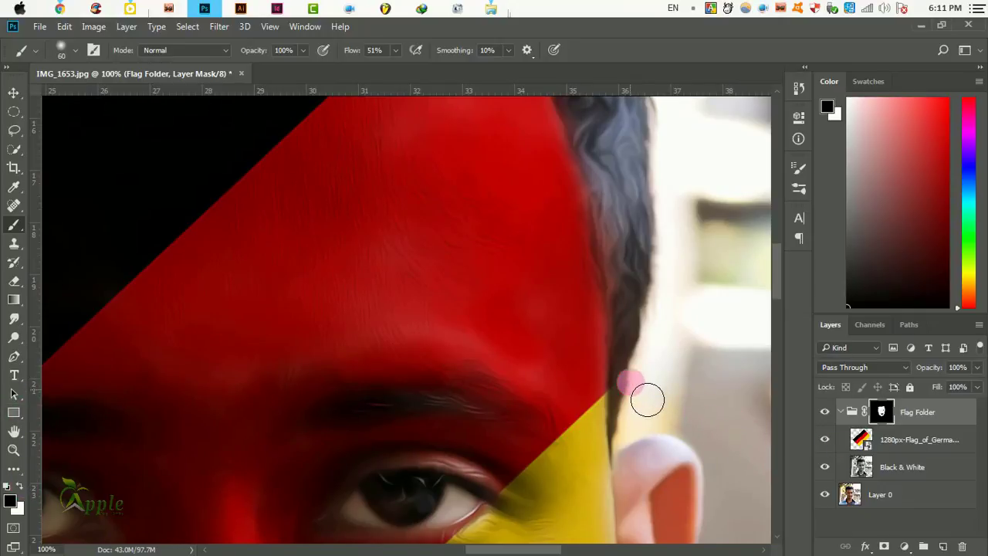
{"action": "left_click_drag", "start_coordinate": [647, 415], "coordinate": [689, 448]}
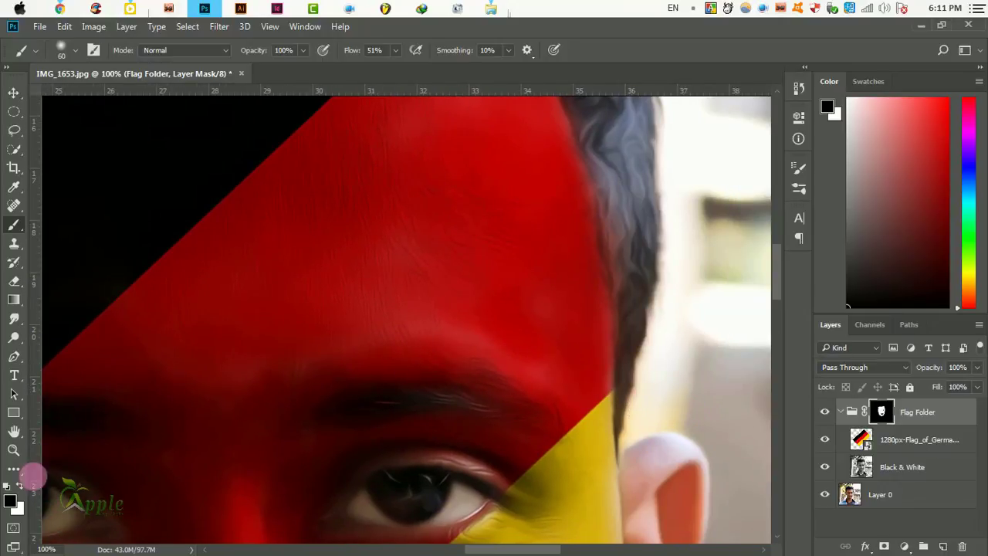
{"action": "mouse_move", "coordinate": [304, 347]}
{"action": "left_mouse_down"}
{"action": "mouse_move", "coordinate": [640, 271]}
{"action": "mouse_move", "coordinate": [610, 303]}
{"action": "mouse_move", "coordinate": [684, 263]}
{"action": "mouse_move", "coordinate": [591, 320]}
{"action": "mouse_move", "coordinate": [742, 234]}
{"action": "mouse_move", "coordinate": [565, 331]}
{"action": "mouse_move", "coordinate": [516, 315]}
{"action": "mouse_move", "coordinate": [625, 347]}
{"action": "left_mouse_up"}
{"action": "key", "text": "bracketright"}
{"action": "key", "text": "bracketright"}
{"action": "key", "text": "bracketright"}
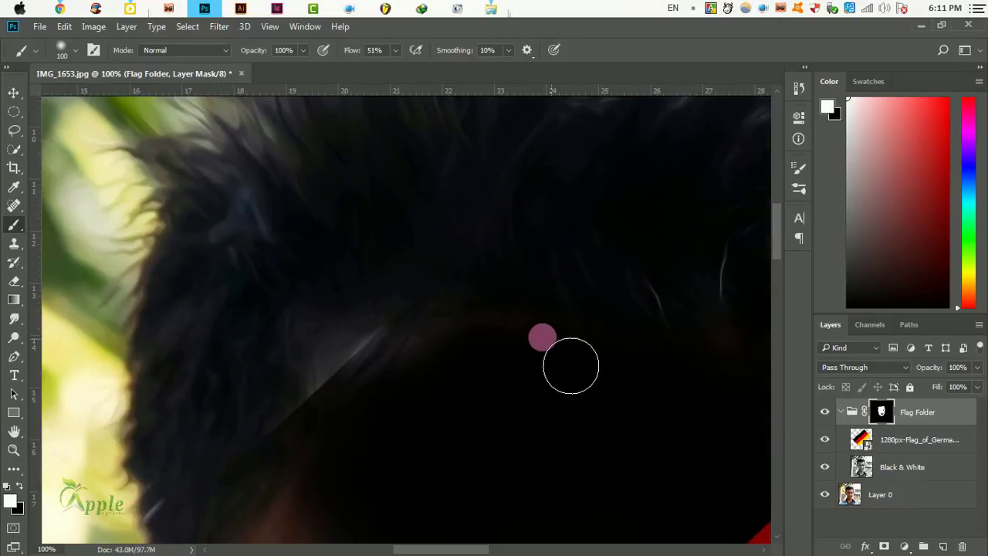
{"action": "mouse_move", "coordinate": [571, 365]}
{"action": "left_mouse_down"}
{"action": "mouse_move", "coordinate": [386, 364]}
{"action": "mouse_move", "coordinate": [342, 414]}
{"action": "mouse_move", "coordinate": [315, 502]}
{"action": "mouse_move", "coordinate": [458, 280]}
{"action": "left_mouse_up"}
{"action": "left_click", "coordinate": [386, 341], "text": "alt"}
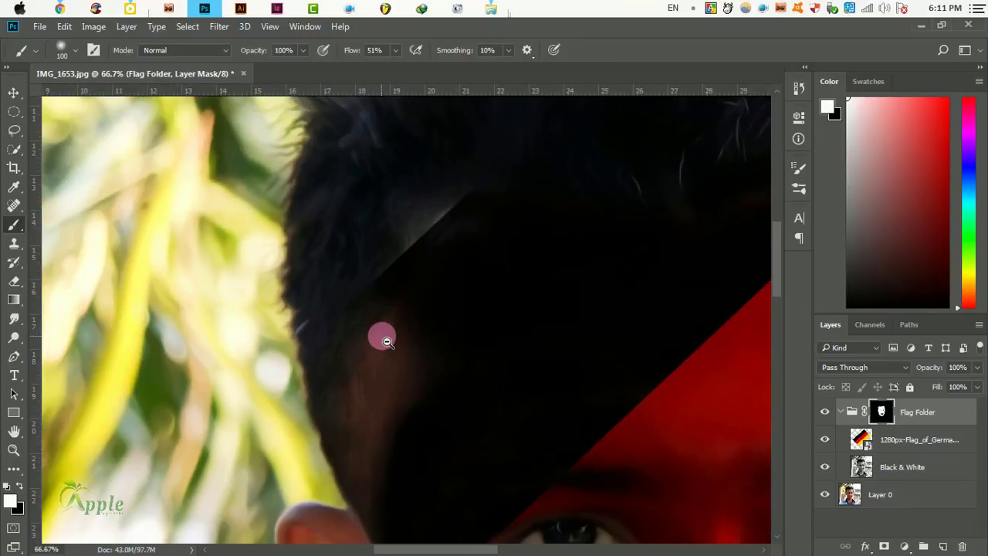
{"action": "key", "text": "bracketright"}
{"action": "mouse_move", "coordinate": [399, 324]}
{"action": "left_mouse_down"}
{"action": "mouse_move", "coordinate": [366, 417]}
{"action": "mouse_move", "coordinate": [370, 471]}
{"action": "left_mouse_up"}
{"action": "mouse_move", "coordinate": [433, 448]}
{"action": "left_mouse_down"}
{"action": "mouse_move", "coordinate": [420, 518]}
{"action": "mouse_move", "coordinate": [422, 353]}
{"action": "mouse_move", "coordinate": [419, 371]}
{"action": "mouse_move", "coordinate": [466, 291]}
{"action": "mouse_move", "coordinate": [551, 353]}
{"action": "mouse_move", "coordinate": [386, 302]}
{"action": "left_mouse_up"}
{"action": "left_click", "coordinate": [386, 300], "text": "alt"}
{"action": "left_click", "coordinate": [382, 296], "text": "alt"}
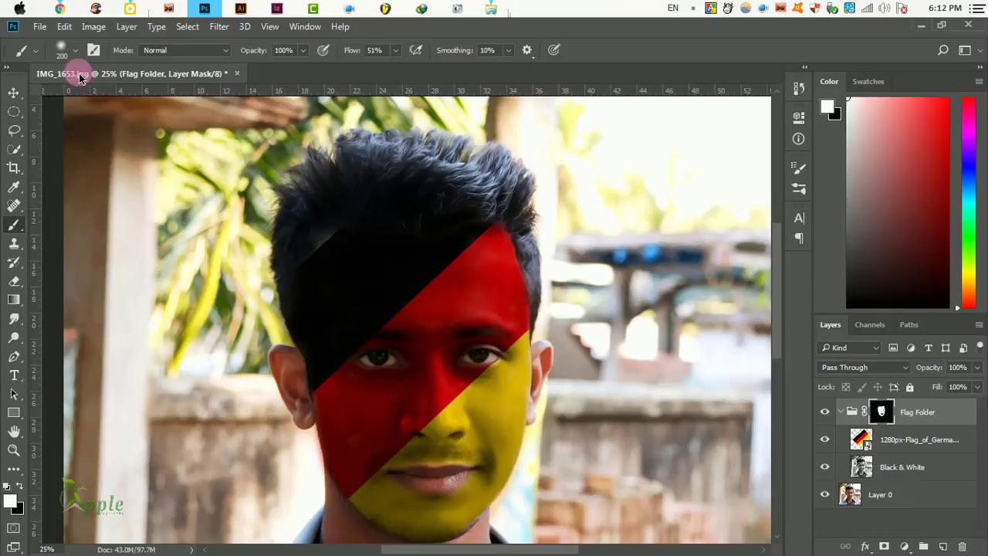
Step: Run Free Transform on the Flag Folder group and apply it
{"action": "left_click", "coordinate": [63, 30]}
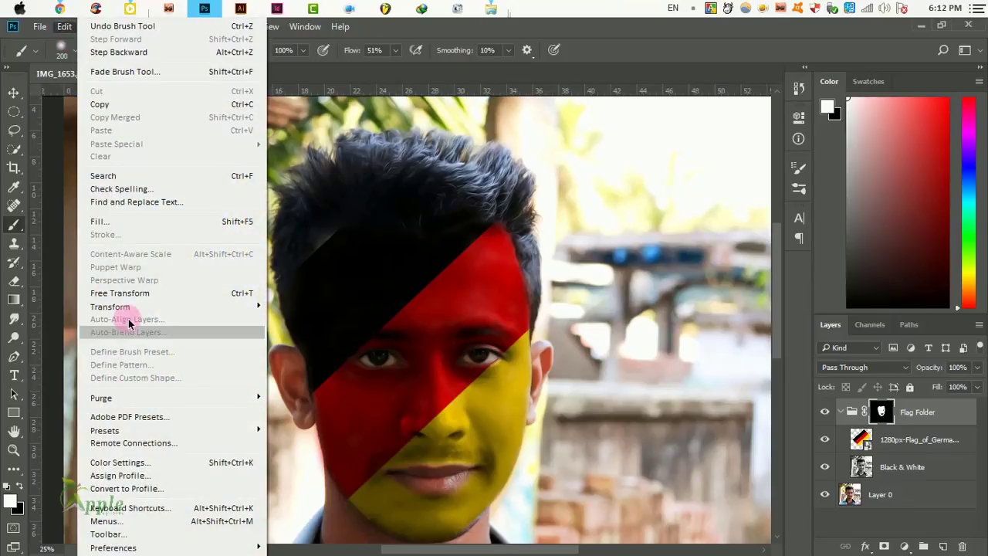
{"action": "left_click", "coordinate": [244, 308]}
{"action": "left_click", "coordinate": [443, 369]}
{"action": "left_click", "coordinate": [401, 342], "text": "alt"}
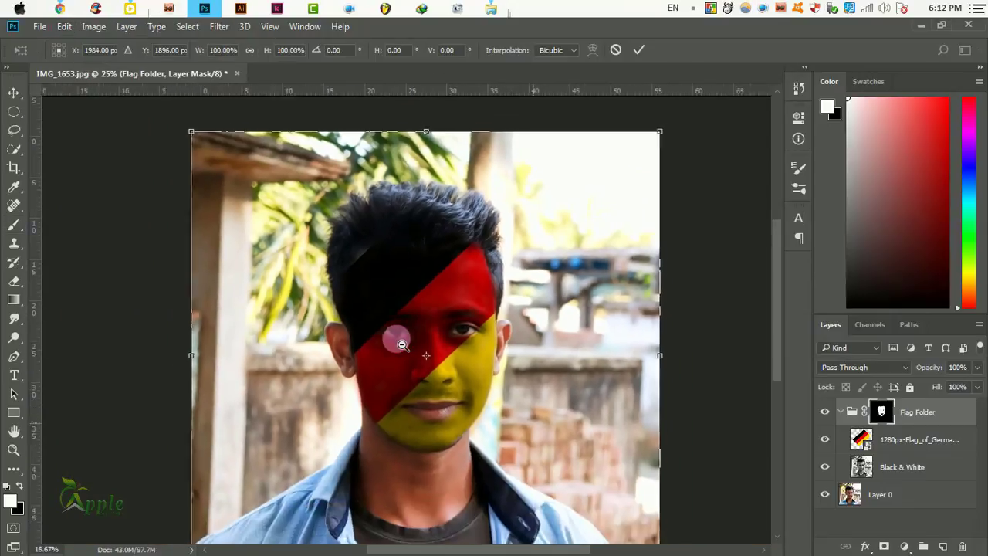
{"action": "left_click", "coordinate": [640, 51]}
{"action": "key", "text": "b"}
Step: Select the German flag layer and rotate it to a new diagonal angle
{"action": "left_click", "coordinate": [893, 440]}
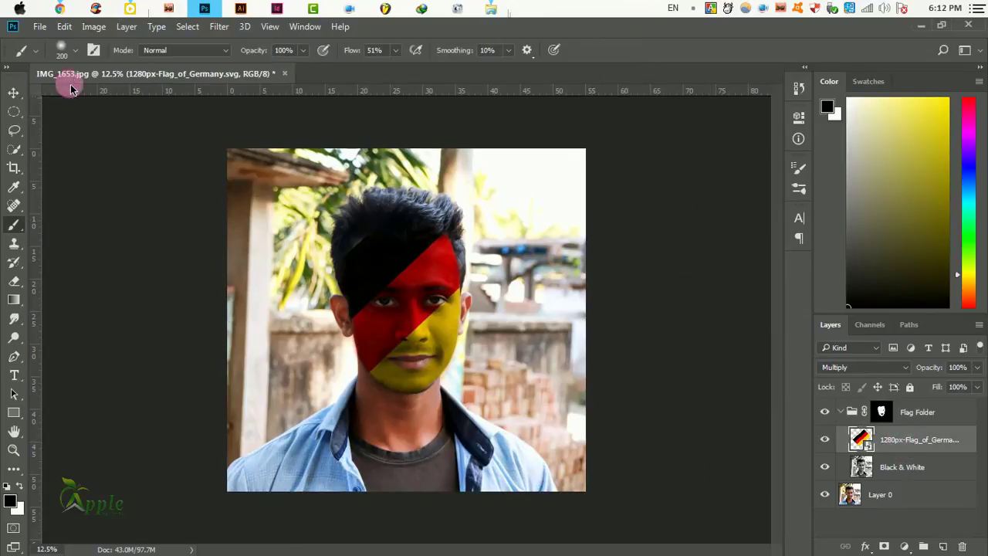
{"action": "left_click", "coordinate": [64, 26]}
{"action": "left_click", "coordinate": [109, 294]}
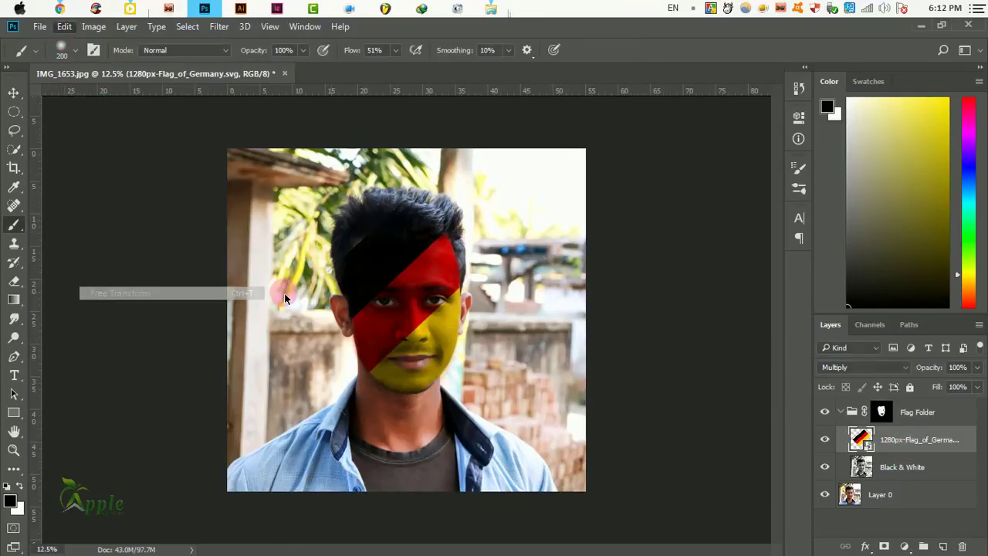
{"action": "mouse_move", "coordinate": [599, 252]}
{"action": "left_mouse_down"}
{"action": "mouse_move", "coordinate": [471, 459]}
{"action": "mouse_move", "coordinate": [423, 454]}
{"action": "mouse_move", "coordinate": [555, 417]}
{"action": "mouse_move", "coordinate": [543, 238]}
{"action": "mouse_move", "coordinate": [483, 177]}
{"action": "mouse_move", "coordinate": [563, 283]}
{"action": "mouse_move", "coordinate": [551, 255]}
{"action": "left_mouse_up"}
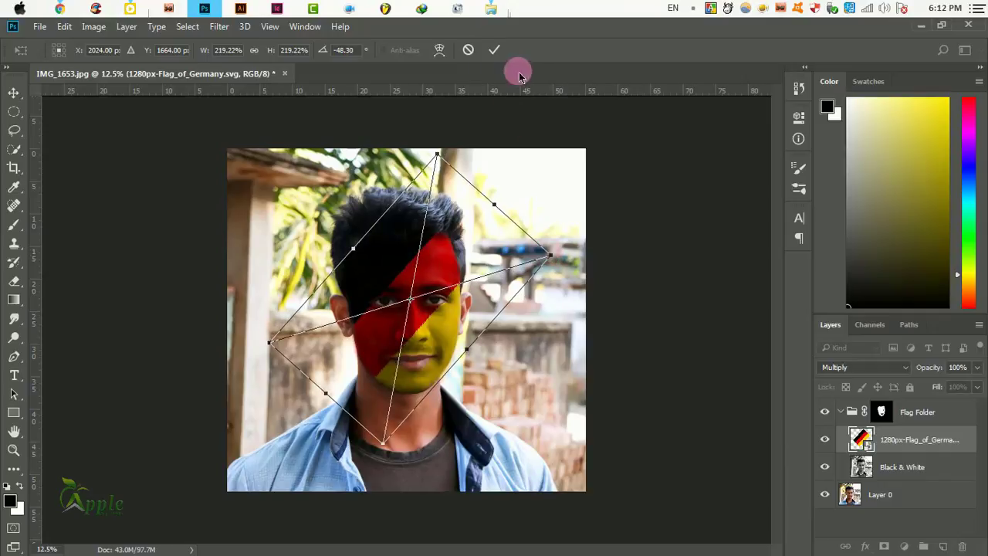
{"action": "left_click", "coordinate": [494, 48]}
{"action": "key", "text": "b"}
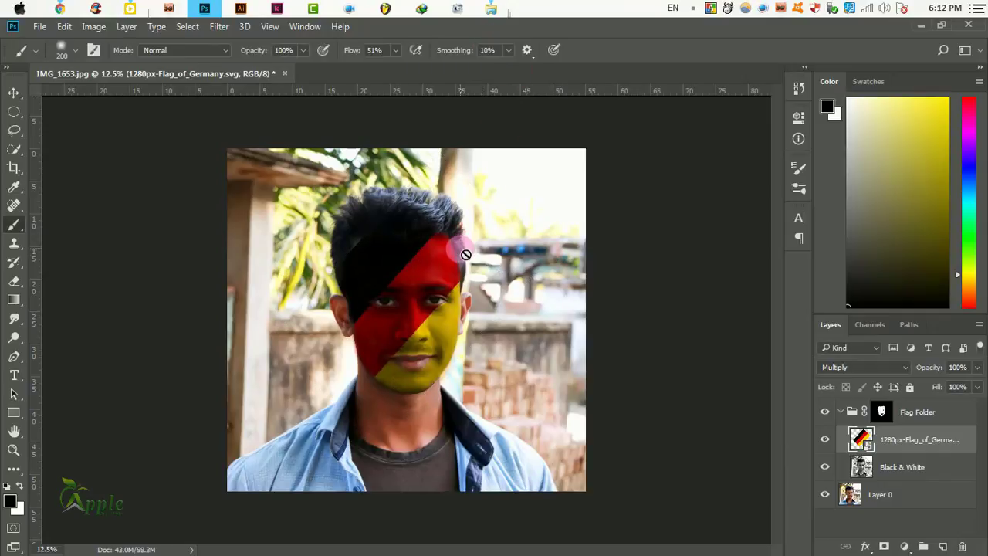
Step: Enlarge the German flag from its top handle to about 245% and commit
{"action": "left_click", "coordinate": [65, 29]}
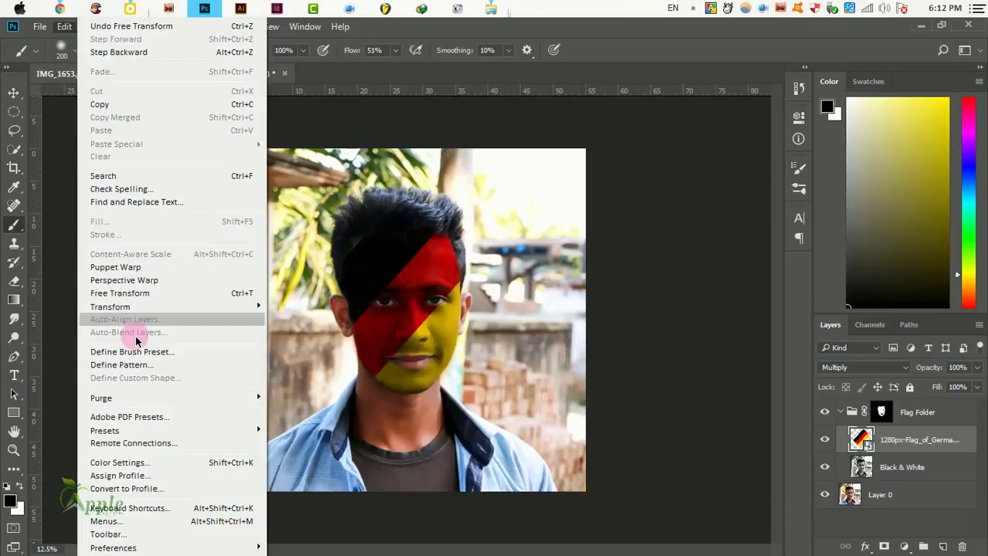
{"action": "left_click", "coordinate": [143, 290]}
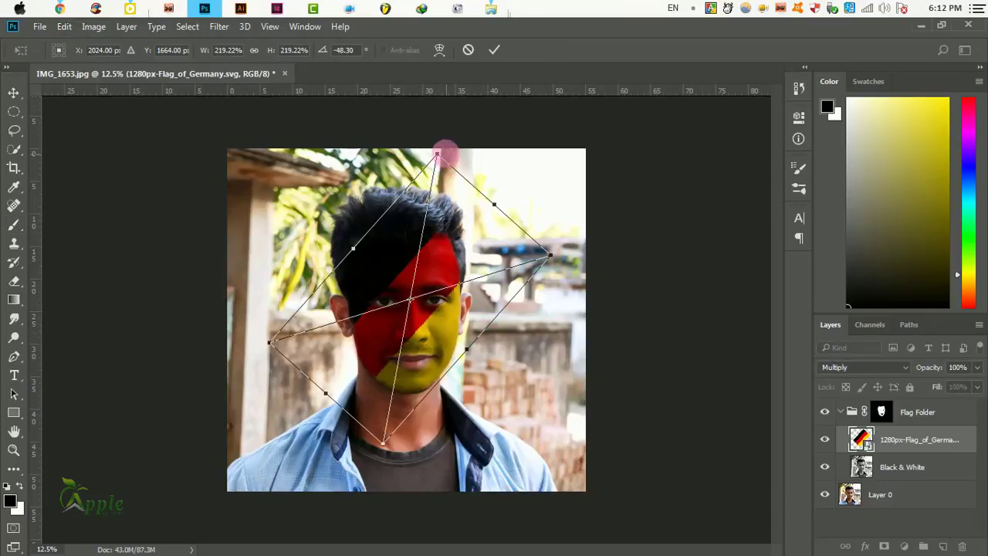
{"action": "left_click_drag", "start_coordinate": [446, 158], "coordinate": [446, 133]}
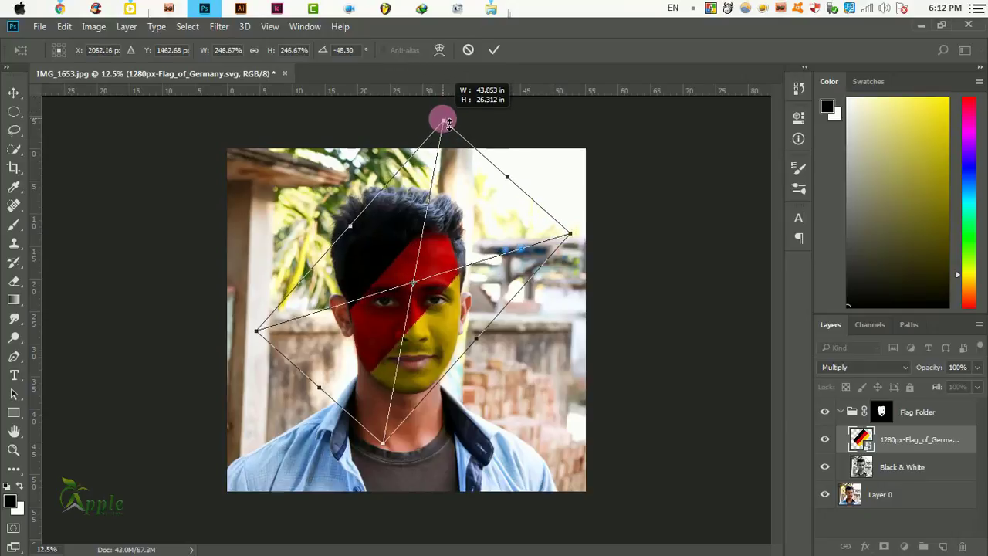
{"action": "left_click_drag", "start_coordinate": [445, 133], "coordinate": [443, 121]}
{"action": "left_click", "coordinate": [493, 51]}
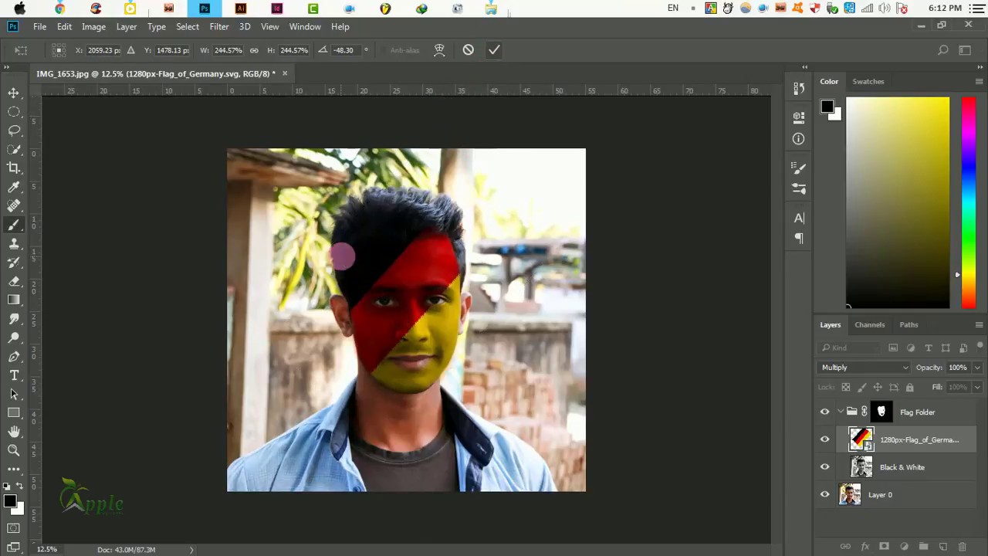
{"action": "key", "text": "b"}
{"action": "scroll", "coordinate": [353, 286], "scroll_direction": "up", "scroll_amount": 1}
{"action": "scroll", "coordinate": [360, 295], "scroll_direction": "up", "scroll_amount": 1}
Step: Dismiss the rasterize prompt and move the German flag across the face
{"action": "left_click", "coordinate": [498, 345]}
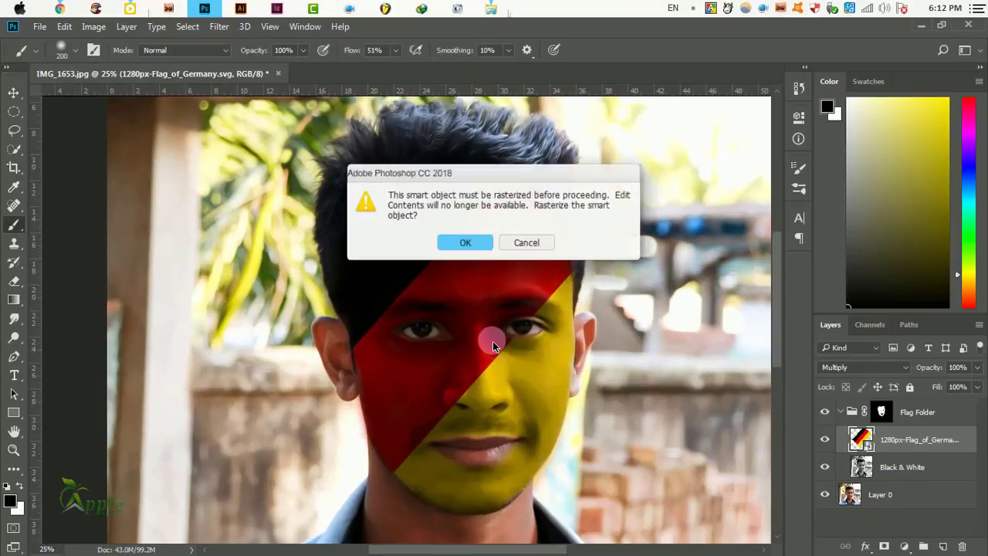
{"action": "left_click", "coordinate": [532, 242]}
{"action": "left_click", "coordinate": [14, 93]}
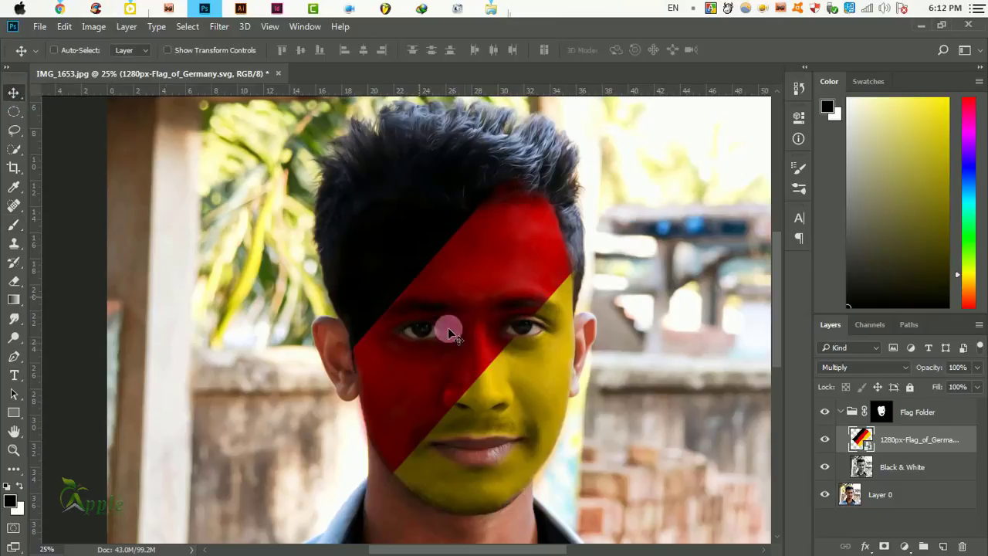
{"action": "left_click_drag", "start_coordinate": [447, 328], "coordinate": [494, 362]}
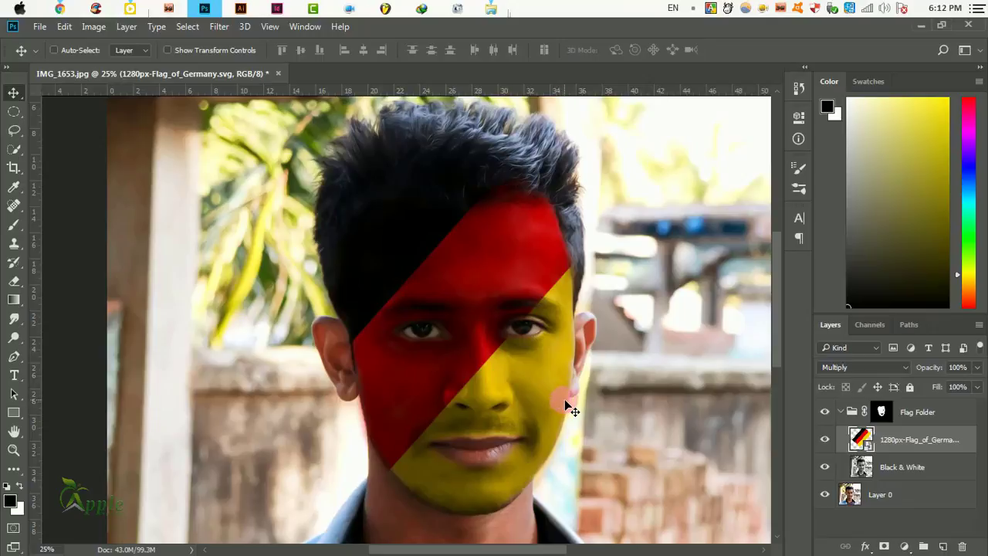
Step: Enlarge the flag to about 259% at -48.3° and apply the transform
{"action": "key", "text": "ctrl+t"}
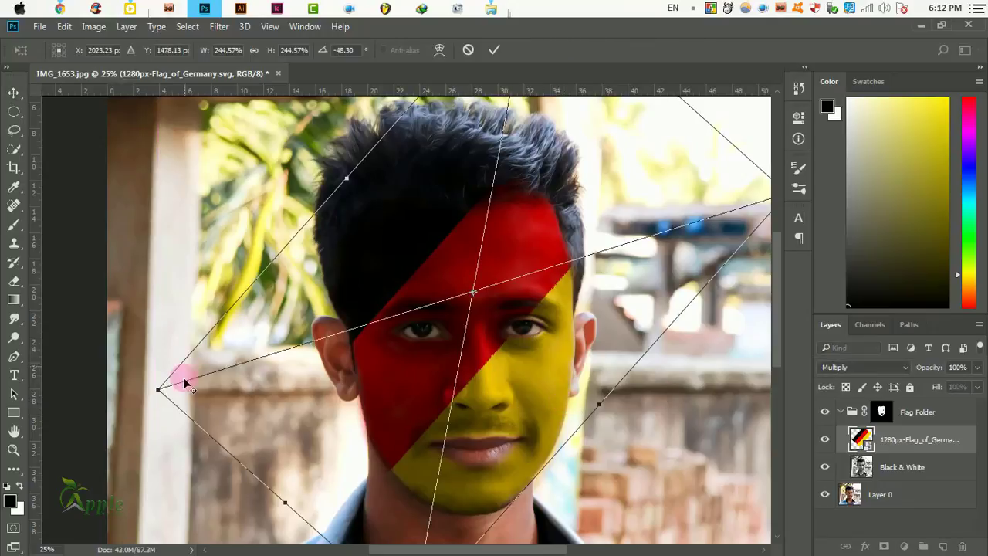
{"action": "mouse_move", "coordinate": [158, 389]}
{"action": "left_mouse_down"}
{"action": "mouse_move", "coordinate": [127, 400]}
{"action": "mouse_move", "coordinate": [140, 395]}
{"action": "left_mouse_up"}
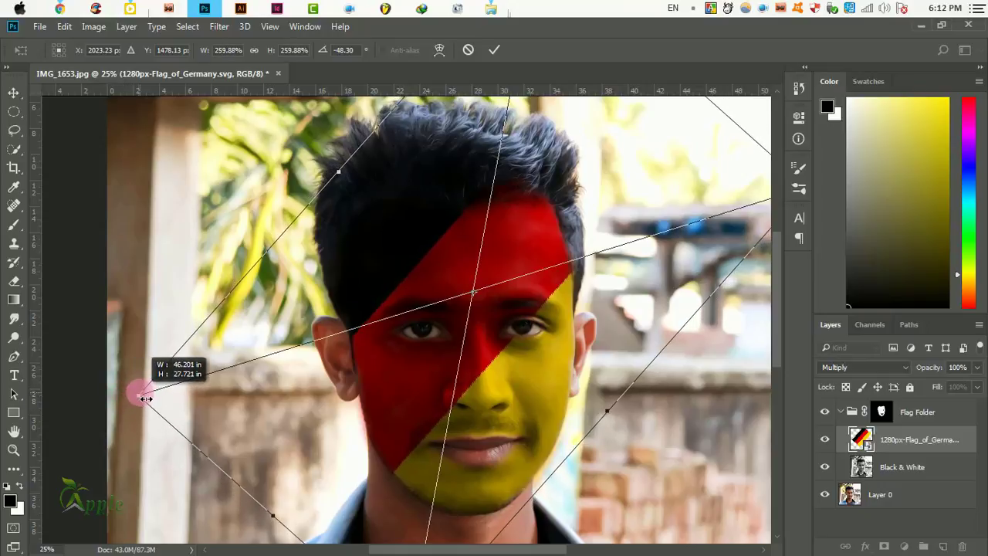
{"action": "left_click", "coordinate": [494, 51]}
{"action": "left_click", "coordinate": [516, 399], "text": "ctrl"}
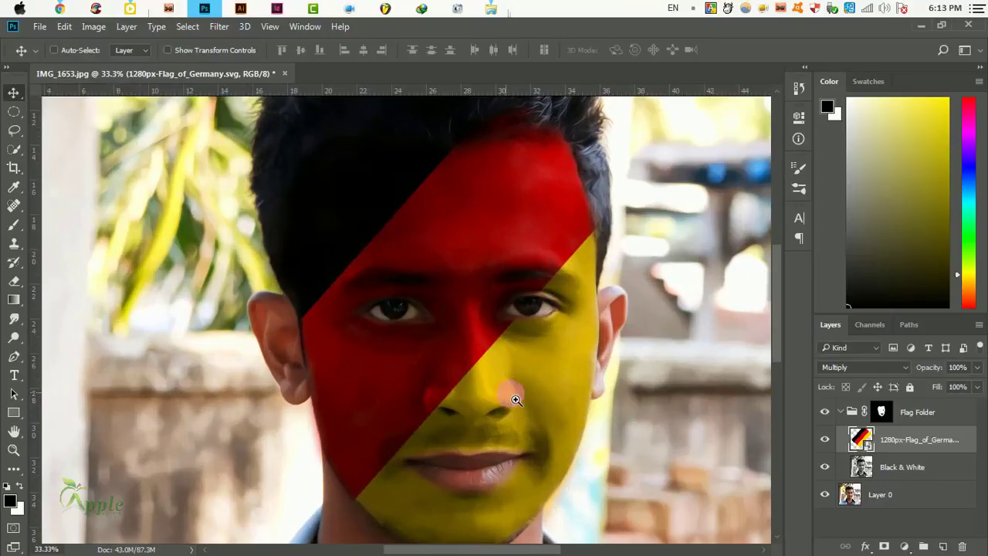
{"action": "scroll", "coordinate": [502, 371], "scroll_direction": "down", "scroll_amount": 3}
{"action": "scroll", "coordinate": [525, 355], "scroll_direction": "right", "scroll_amount": 3}
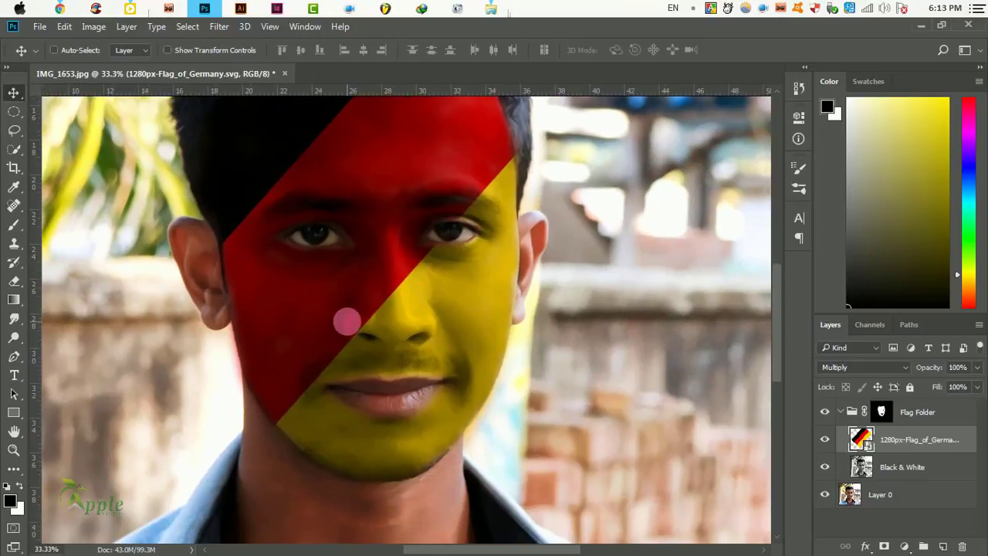
{"action": "left_click", "coordinate": [347, 321], "text": "ctrl"}
{"action": "right_click", "coordinate": [14, 322]}
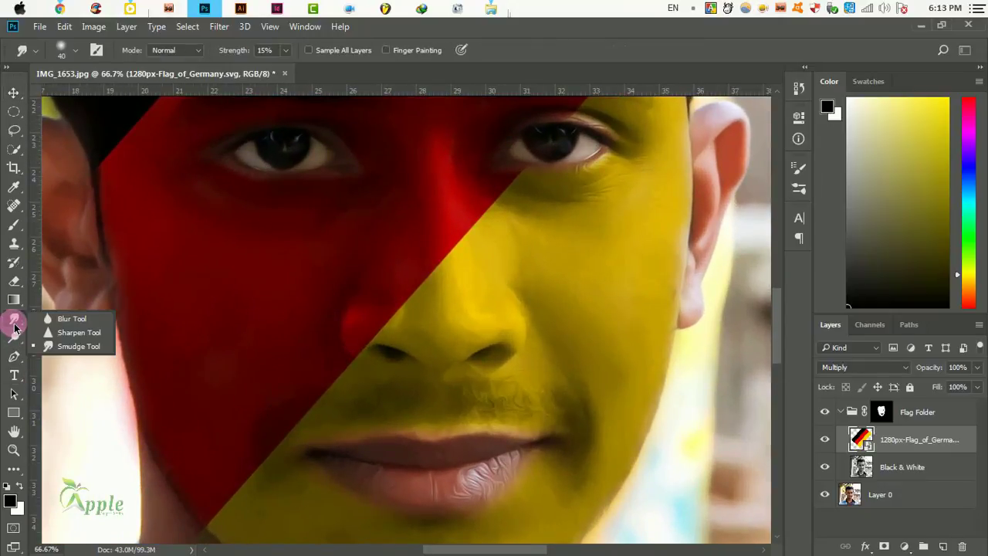
{"action": "left_click", "coordinate": [54, 319]}
{"action": "right_click", "coordinate": [7, 322]}
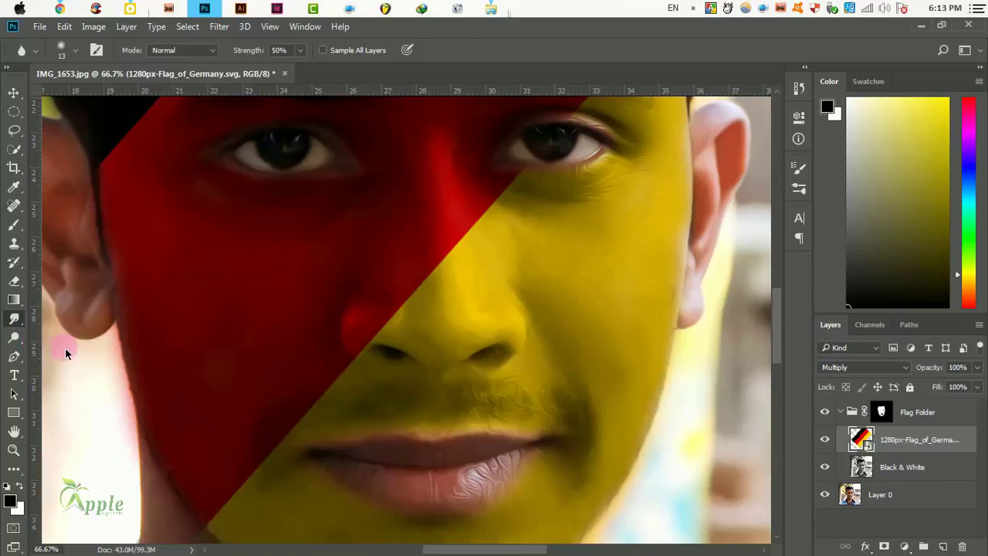
{"action": "left_click_drag", "start_coordinate": [286, 414], "coordinate": [327, 337]}
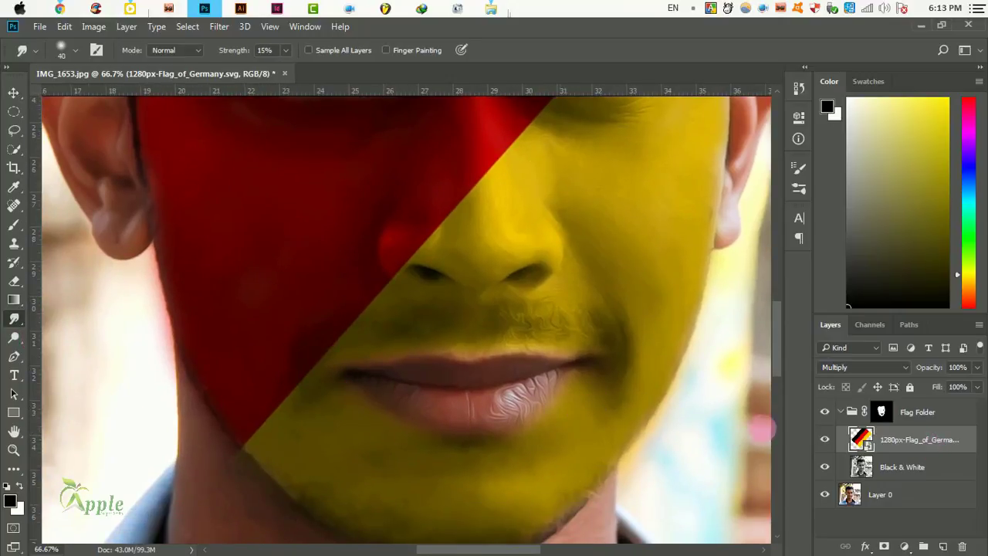
{"action": "left_click", "coordinate": [298, 397]}
{"action": "key", "text": "Return"}
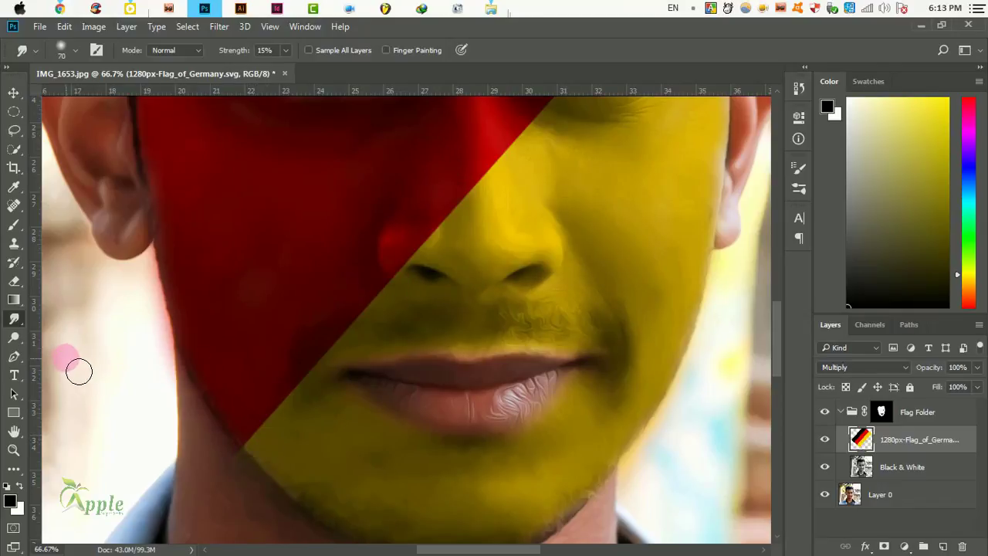
Step: Select the Flag Folder mask and set up a black size-60 brush for the jawline
{"action": "left_click", "coordinate": [861, 410]}
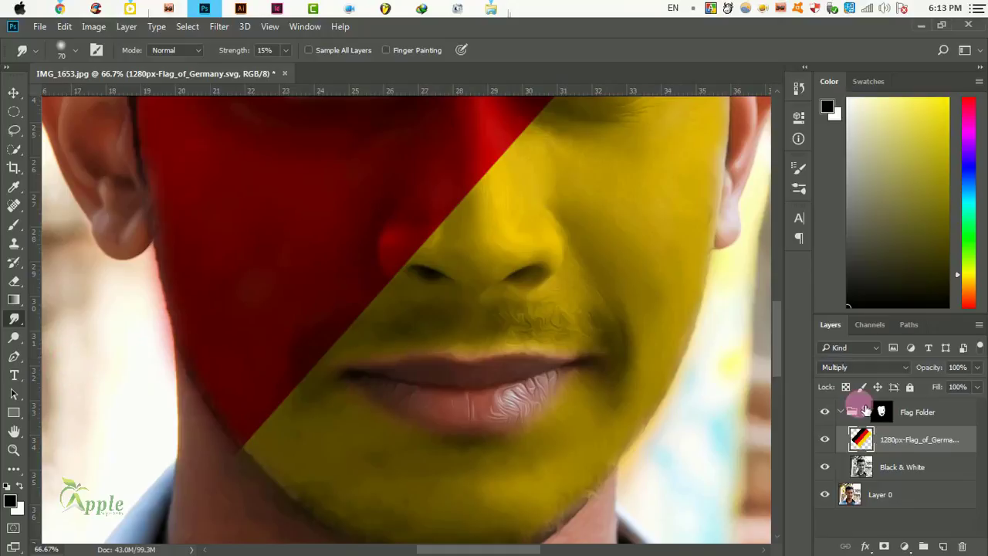
{"action": "left_click", "coordinate": [882, 415]}
{"action": "key", "text": "x"}
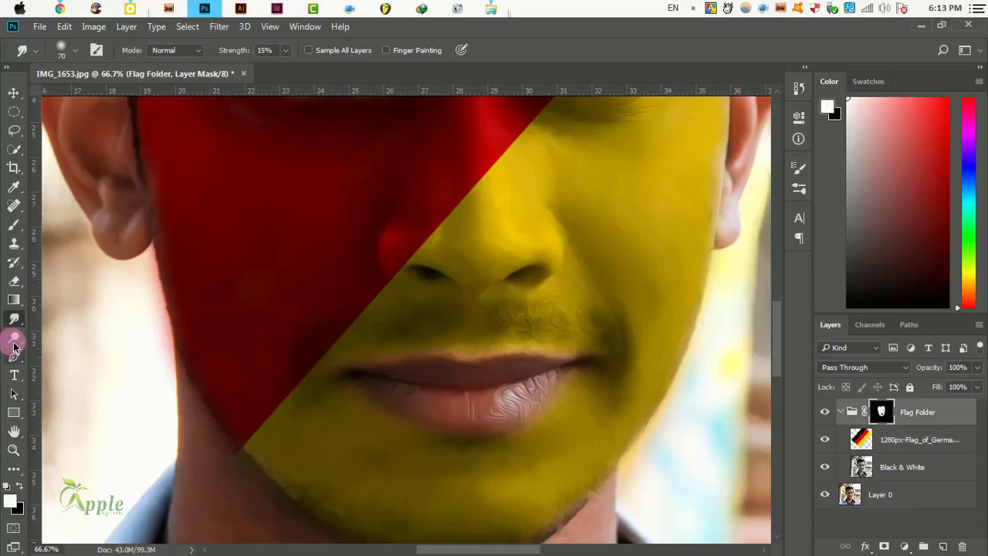
{"action": "left_click", "coordinate": [14, 226]}
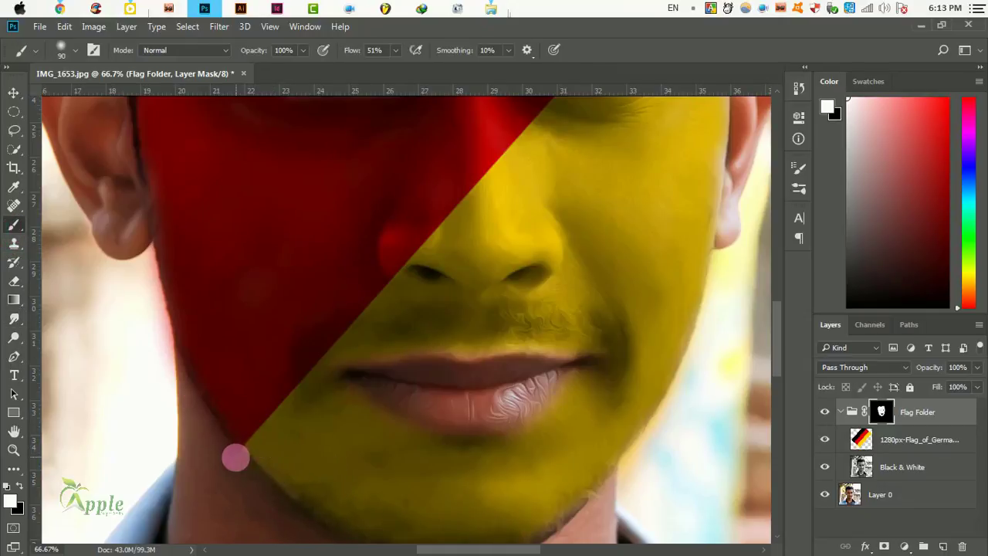
{"action": "key", "text": "bracketleft"}
{"action": "key", "text": "bracketleft"}
{"action": "left_click", "coordinate": [22, 488]}
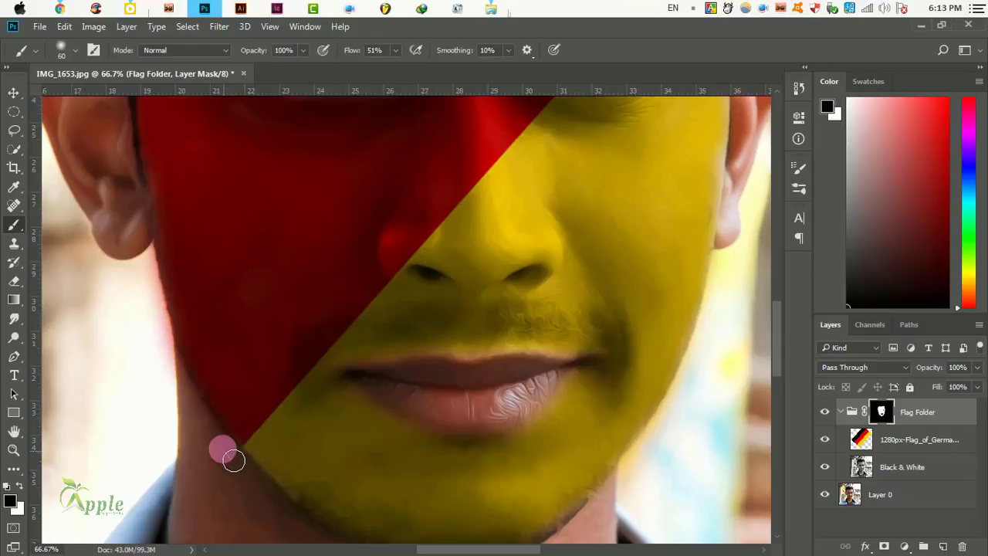
{"action": "scroll", "coordinate": [236, 446], "scroll_direction": "up", "scroll_amount": 1}
{"action": "scroll", "coordinate": [227, 456], "scroll_direction": "up", "scroll_amount": 1}
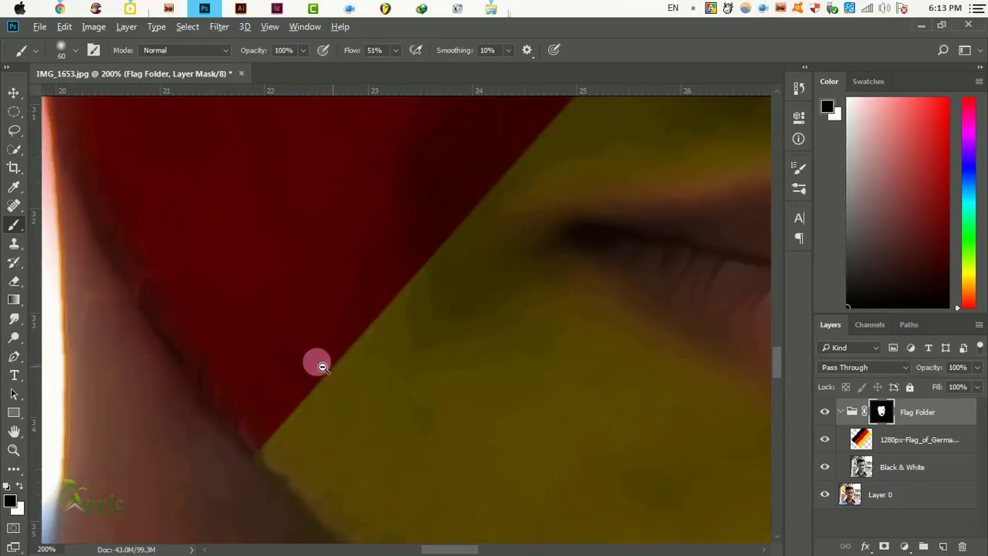
{"action": "scroll", "coordinate": [319, 360], "scroll_direction": "down", "scroll_amount": 4}
{"action": "left_click_drag", "start_coordinate": [399, 336], "coordinate": [377, 391]}
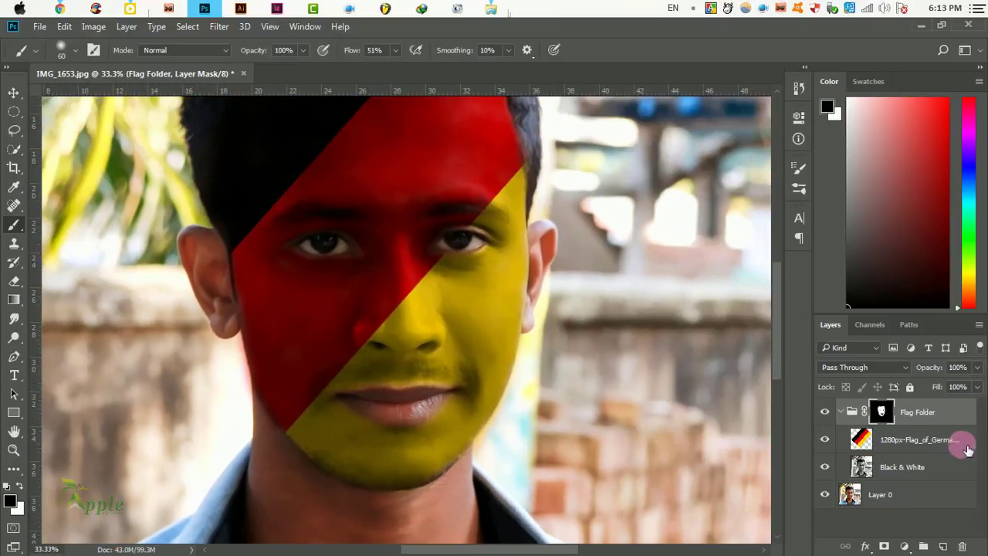
Step: On the German flag layer, smudge the red/yellow edge near the chin at 15% strength
{"action": "left_click", "coordinate": [862, 442]}
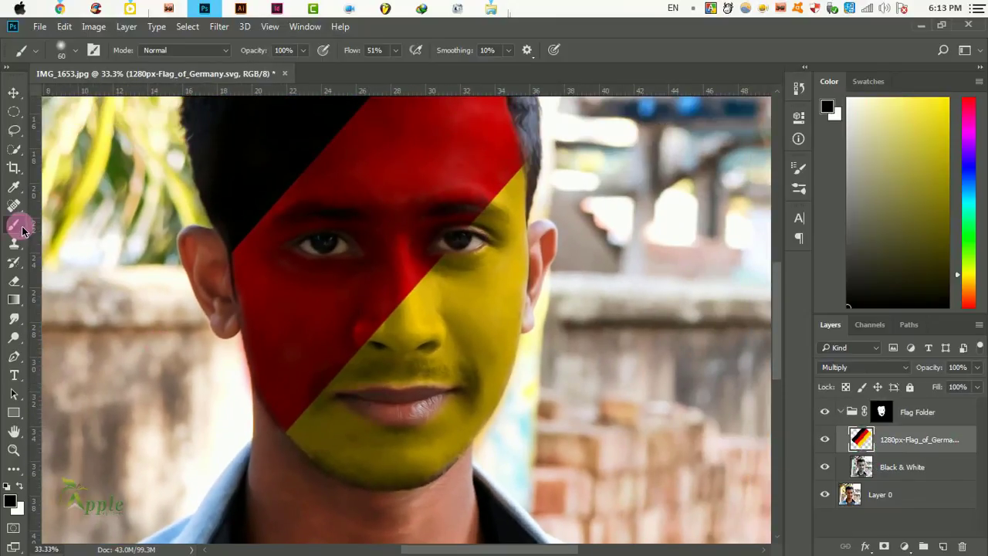
{"action": "left_click", "coordinate": [14, 319]}
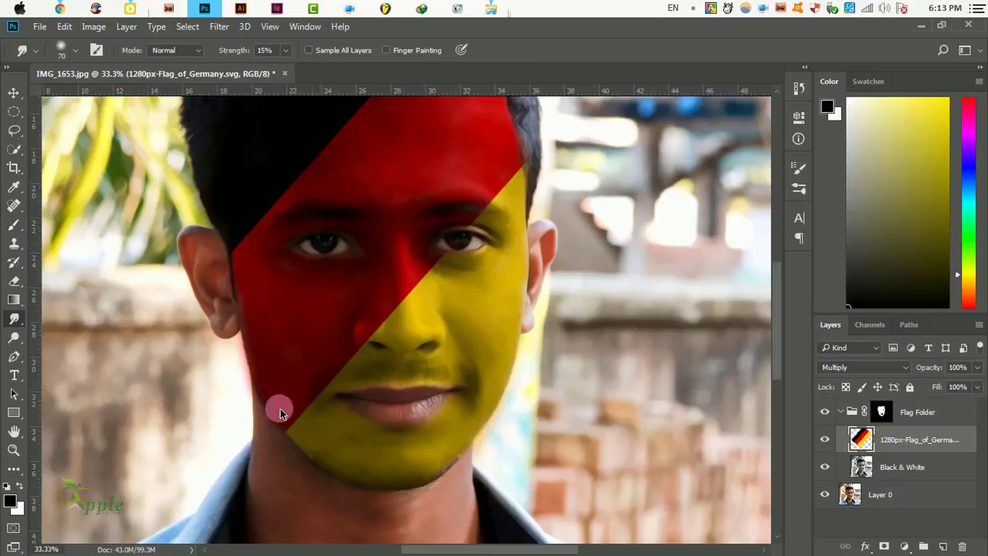
{"action": "left_click", "coordinate": [313, 415], "text": "ctrl+space"}
{"action": "left_click", "coordinate": [279, 430], "text": "ctrl+space"}
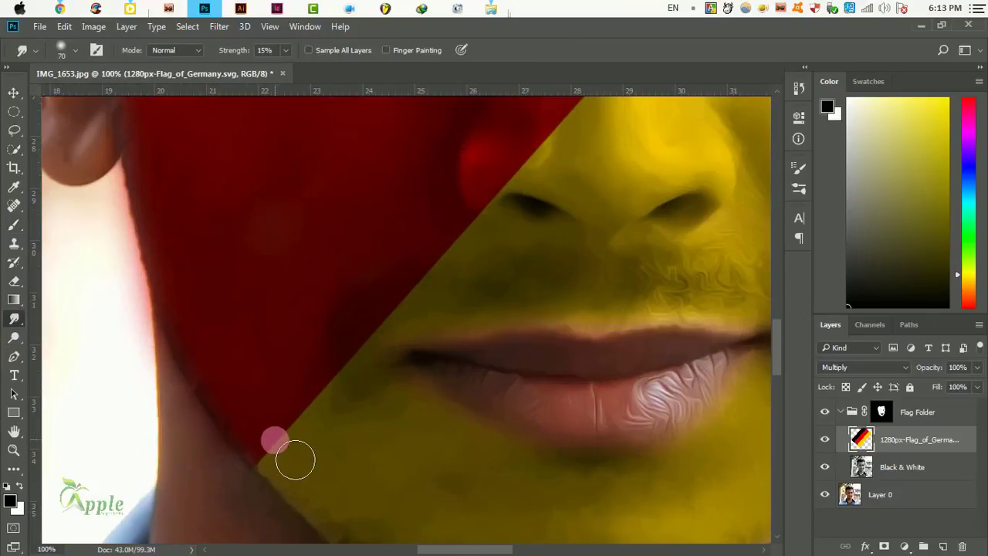
{"action": "mouse_move", "coordinate": [308, 451]}
{"action": "left_mouse_down"}
{"action": "mouse_move", "coordinate": [366, 390]}
{"action": "mouse_move", "coordinate": [326, 450]}
{"action": "mouse_move", "coordinate": [294, 461]}
{"action": "mouse_move", "coordinate": [359, 409]}
{"action": "mouse_move", "coordinate": [375, 373]}
{"action": "mouse_move", "coordinate": [575, 143]}
{"action": "left_mouse_up"}
Step: Smudge the red/yellow boundary below the right eye, along the brow and toward the hairline
{"action": "mouse_move", "coordinate": [667, 166]}
{"action": "left_mouse_down"}
{"action": "mouse_move", "coordinate": [580, 404]}
{"action": "mouse_move", "coordinate": [502, 408]}
{"action": "mouse_move", "coordinate": [489, 390]}
{"action": "mouse_move", "coordinate": [416, 495]}
{"action": "mouse_move", "coordinate": [499, 409]}
{"action": "mouse_move", "coordinate": [547, 334]}
{"action": "mouse_move", "coordinate": [558, 337]}
{"action": "mouse_move", "coordinate": [504, 381]}
{"action": "mouse_move", "coordinate": [467, 430]}
{"action": "left_mouse_up"}
{"action": "mouse_move", "coordinate": [607, 378]}
{"action": "left_mouse_down"}
{"action": "mouse_move", "coordinate": [447, 464]}
{"action": "mouse_move", "coordinate": [433, 452]}
{"action": "left_mouse_up"}
{"action": "mouse_move", "coordinate": [413, 417]}
{"action": "left_mouse_down"}
{"action": "mouse_move", "coordinate": [440, 360]}
{"action": "mouse_move", "coordinate": [473, 342]}
{"action": "mouse_move", "coordinate": [479, 308]}
{"action": "mouse_move", "coordinate": [516, 342]}
{"action": "mouse_move", "coordinate": [504, 350]}
{"action": "mouse_move", "coordinate": [547, 325]}
{"action": "mouse_move", "coordinate": [431, 375]}
{"action": "mouse_move", "coordinate": [426, 390]}
{"action": "left_mouse_up"}
{"action": "mouse_move", "coordinate": [620, 280]}
{"action": "left_mouse_down"}
{"action": "mouse_move", "coordinate": [531, 486]}
{"action": "mouse_move", "coordinate": [489, 448]}
{"action": "mouse_move", "coordinate": [461, 441]}
{"action": "mouse_move", "coordinate": [527, 369]}
{"action": "left_mouse_up"}
{"action": "mouse_move", "coordinate": [556, 328]}
{"action": "left_mouse_down"}
{"action": "mouse_move", "coordinate": [617, 242]}
{"action": "mouse_move", "coordinate": [545, 352]}
{"action": "left_mouse_up"}
{"action": "mouse_move", "coordinate": [474, 419]}
{"action": "left_mouse_down"}
{"action": "mouse_move", "coordinate": [444, 431]}
{"action": "mouse_move", "coordinate": [510, 393]}
{"action": "mouse_move", "coordinate": [601, 294]}
{"action": "mouse_move", "coordinate": [647, 334]}
{"action": "left_mouse_up"}
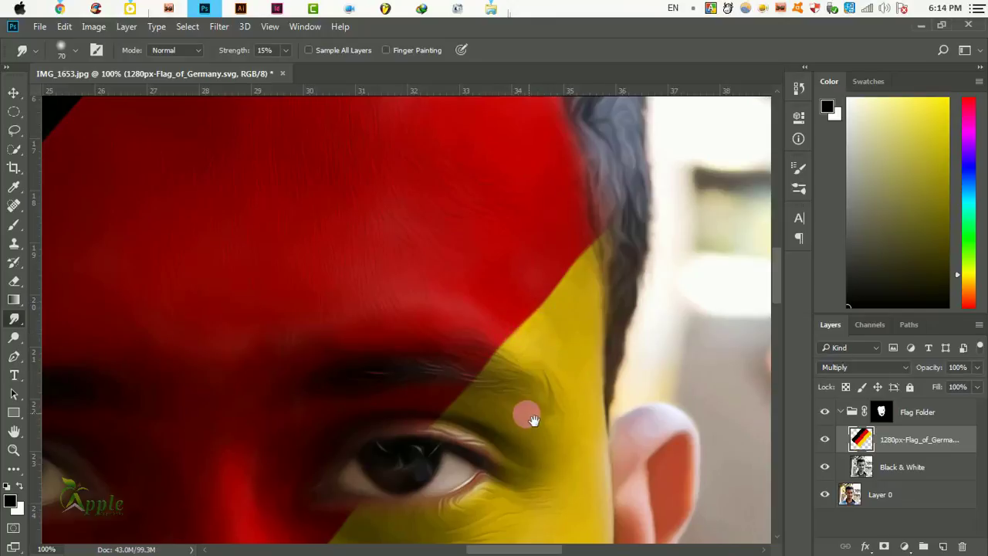
Step: Smudge the border where the red paint meets the hair
{"action": "scroll", "coordinate": [533, 419], "scroll_direction": "down", "scroll_amount": 3}
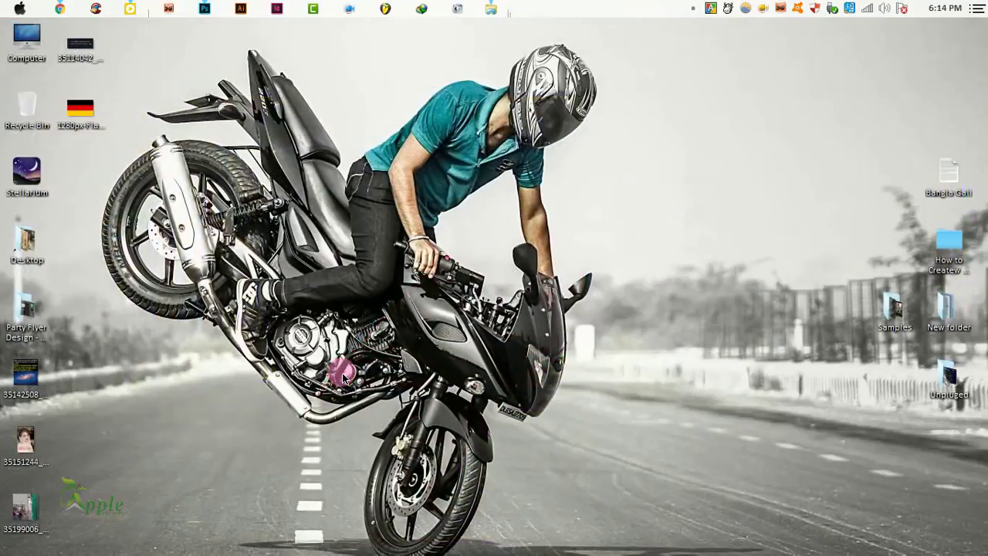
{"action": "scroll", "coordinate": [324, 368], "scroll_direction": "up", "scroll_amount": 2}
{"action": "scroll", "coordinate": [313, 417], "scroll_direction": "up", "scroll_amount": 1}
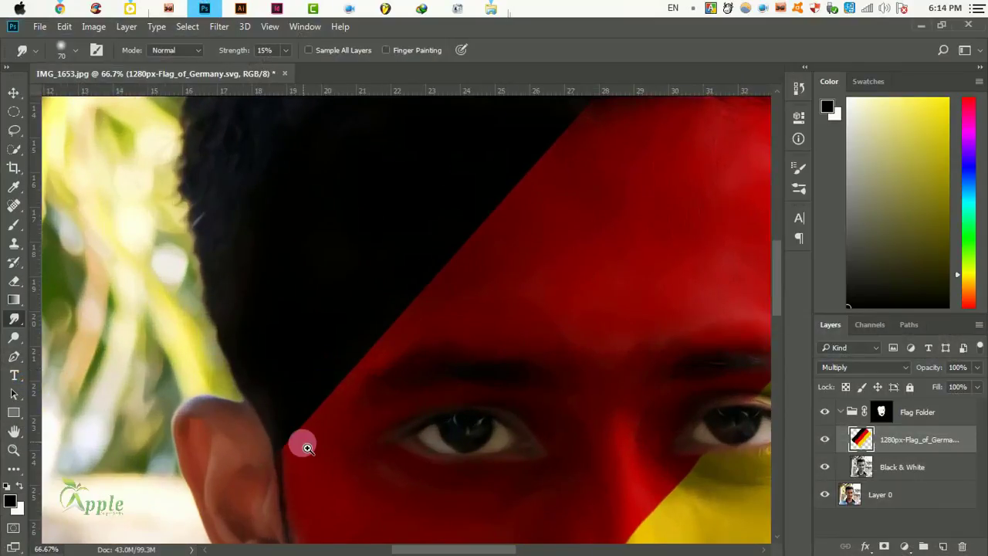
{"action": "left_click", "coordinate": [307, 448]}
{"action": "mouse_move", "coordinate": [282, 449]}
{"action": "left_mouse_down"}
{"action": "mouse_move", "coordinate": [302, 469]}
{"action": "mouse_move", "coordinate": [422, 320]}
{"action": "mouse_move", "coordinate": [460, 293]}
{"action": "mouse_move", "coordinate": [532, 209]}
{"action": "left_mouse_up"}
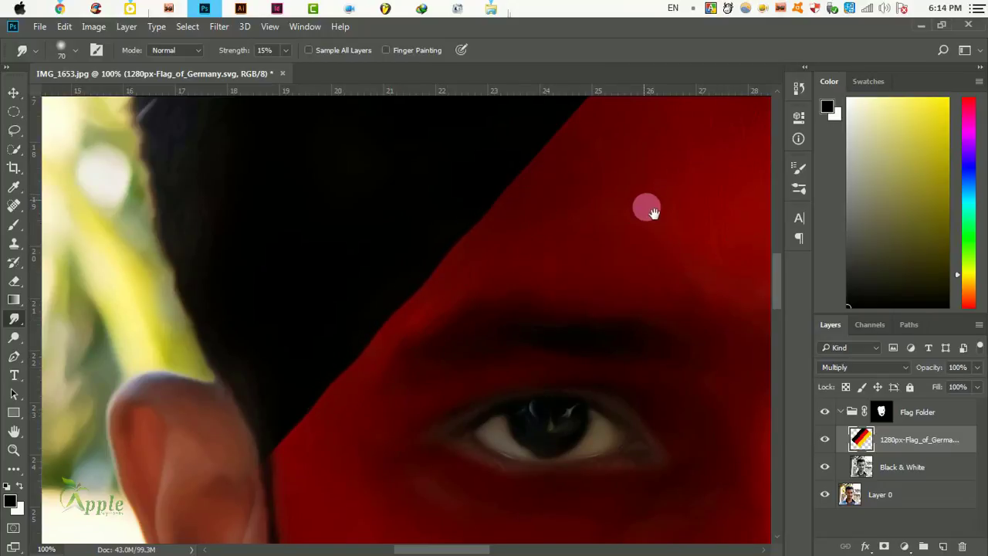
{"action": "mouse_move", "coordinate": [653, 211]}
{"action": "left_mouse_down"}
{"action": "mouse_move", "coordinate": [556, 425]}
{"action": "mouse_move", "coordinate": [450, 419]}
{"action": "mouse_move", "coordinate": [408, 282]}
{"action": "left_mouse_up"}
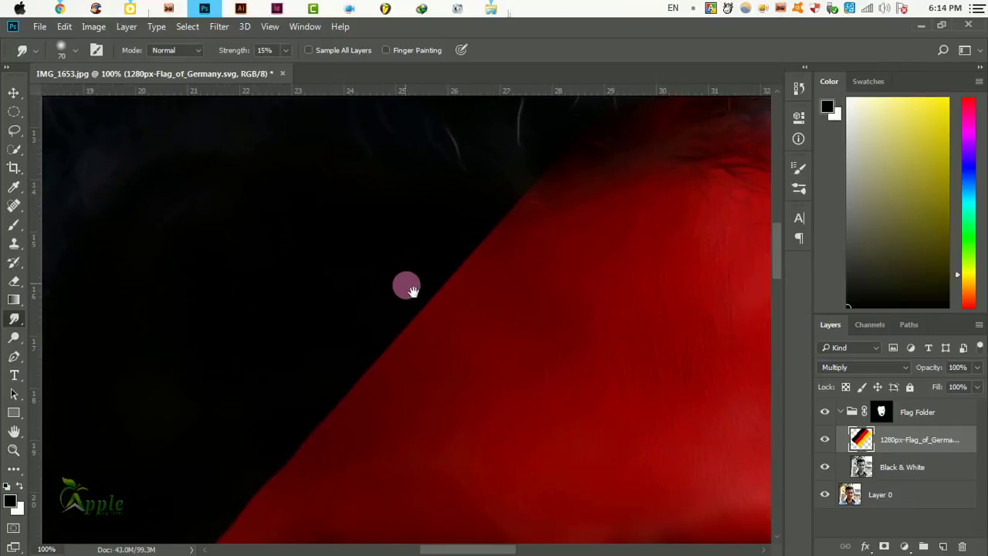
{"action": "mouse_move", "coordinate": [284, 499]}
{"action": "left_mouse_down"}
{"action": "mouse_move", "coordinate": [424, 348]}
{"action": "mouse_move", "coordinate": [458, 283]}
{"action": "mouse_move", "coordinate": [518, 251]}
{"action": "mouse_move", "coordinate": [561, 181]}
{"action": "mouse_move", "coordinate": [617, 227]}
{"action": "left_mouse_up"}
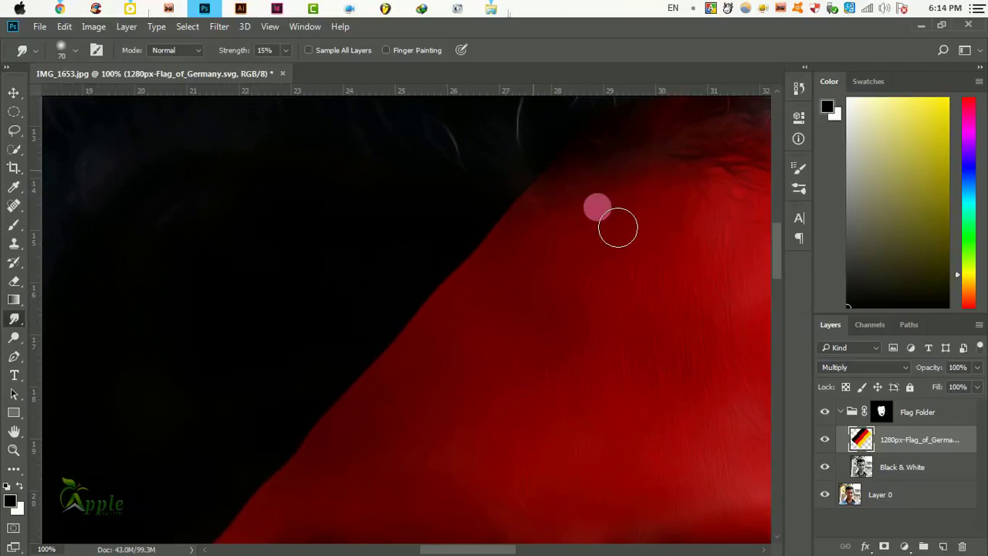
{"action": "left_click_drag", "start_coordinate": [653, 414], "coordinate": [529, 345]}
Step: Zoom out to review the blended face paint across the whole photo
{"action": "left_click", "coordinate": [494, 351], "text": "alt"}
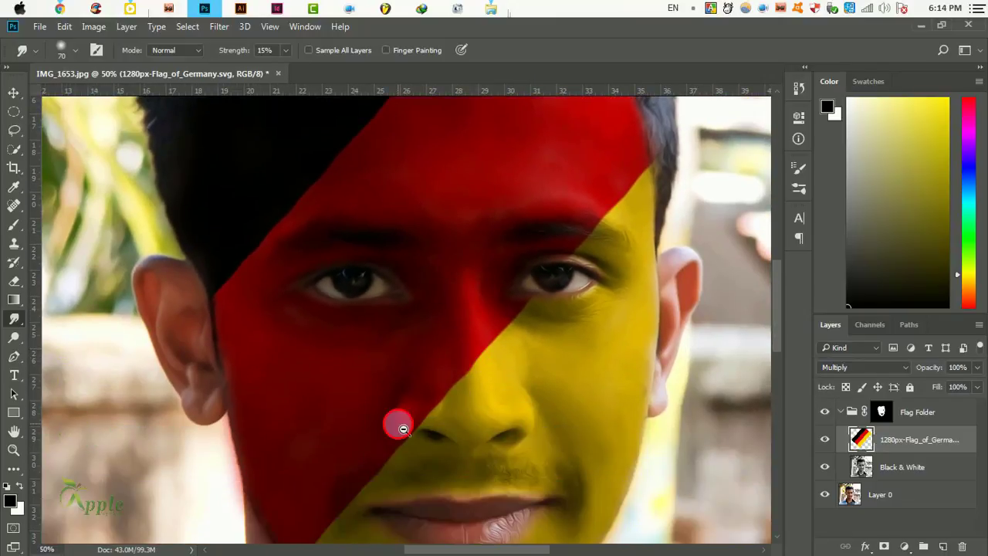
{"action": "left_click", "coordinate": [401, 426], "text": "alt"}
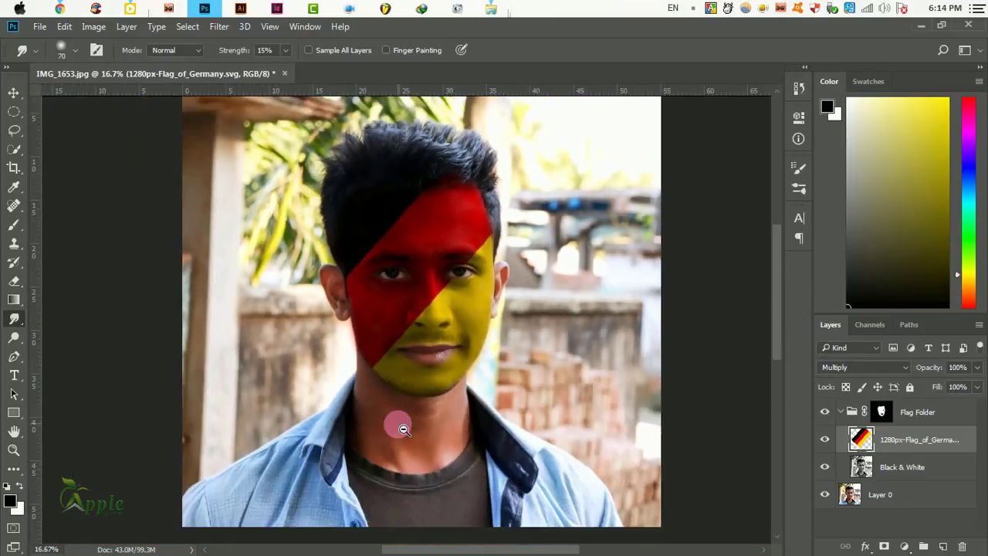
{"action": "left_click", "coordinate": [433, 342]}
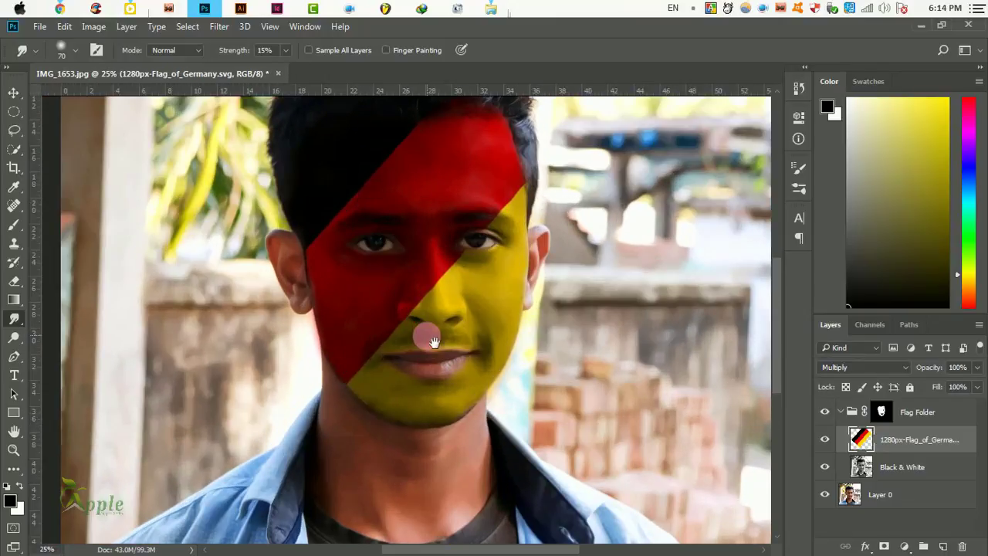
{"action": "left_click_drag", "start_coordinate": [512, 404], "coordinate": [508, 438]}
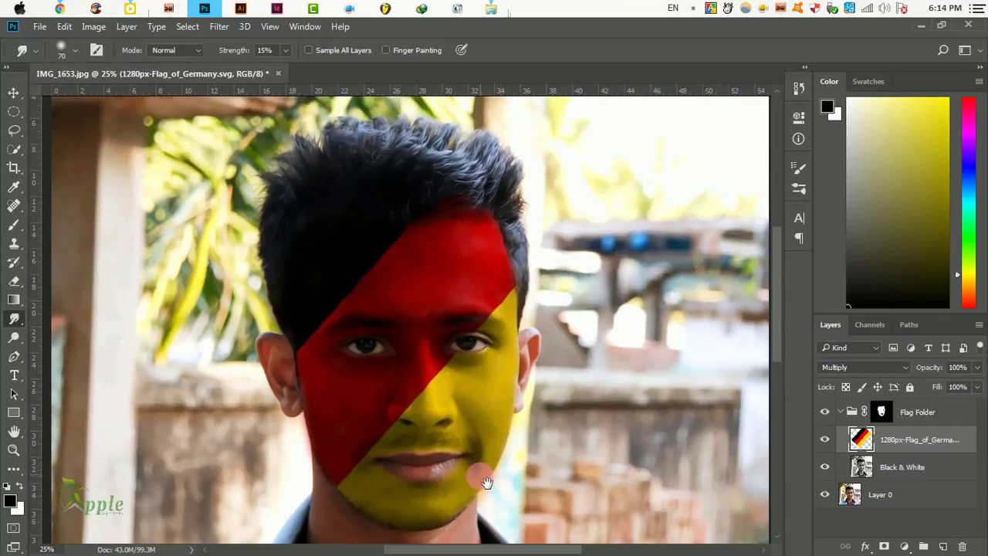
{"action": "left_click", "coordinate": [436, 459], "text": "alt"}
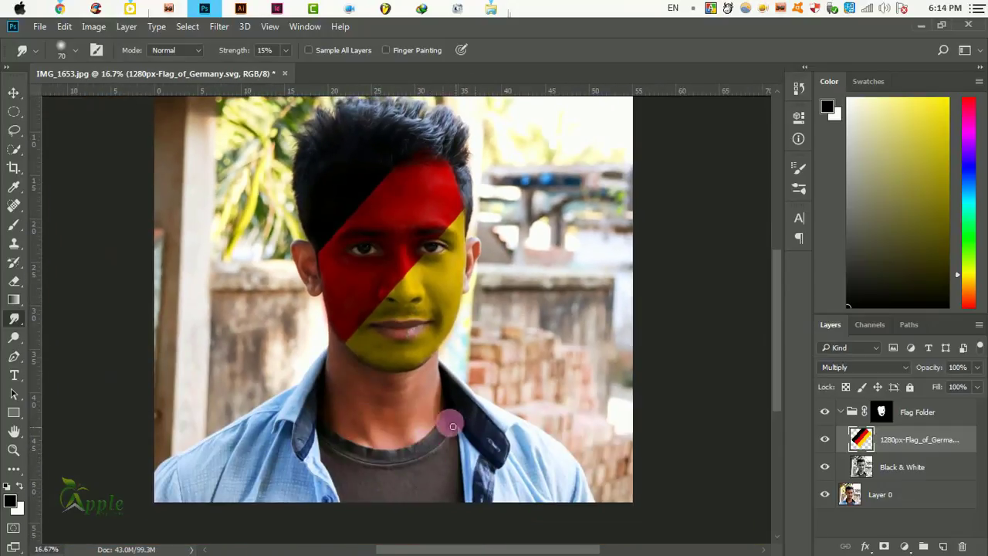
{"action": "left_click", "coordinate": [14, 93]}
Step: Save the portrait to the Desktop as 'Germany' in JPEG format, accepting the JPEG Options
{"action": "left_click", "coordinate": [39, 26]}
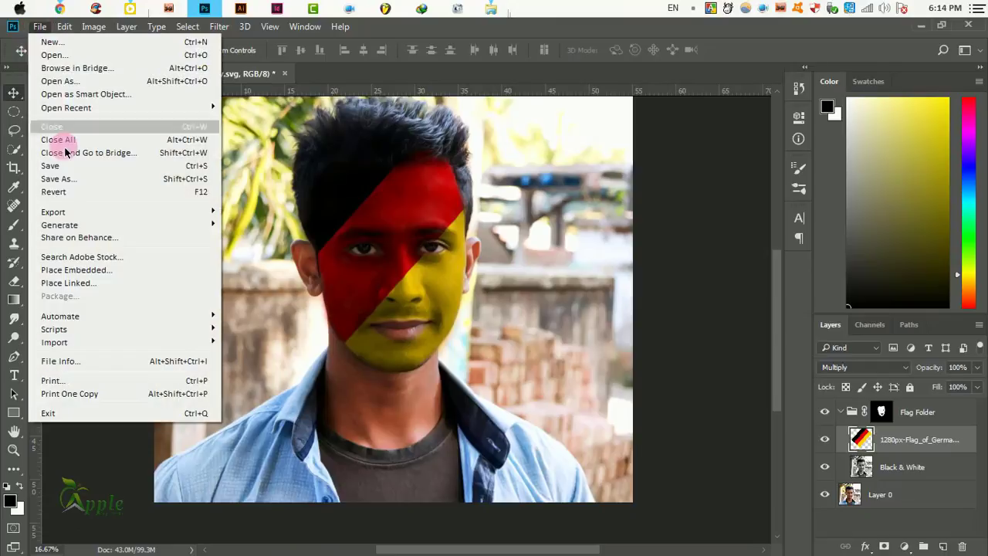
{"action": "left_click", "coordinate": [101, 183]}
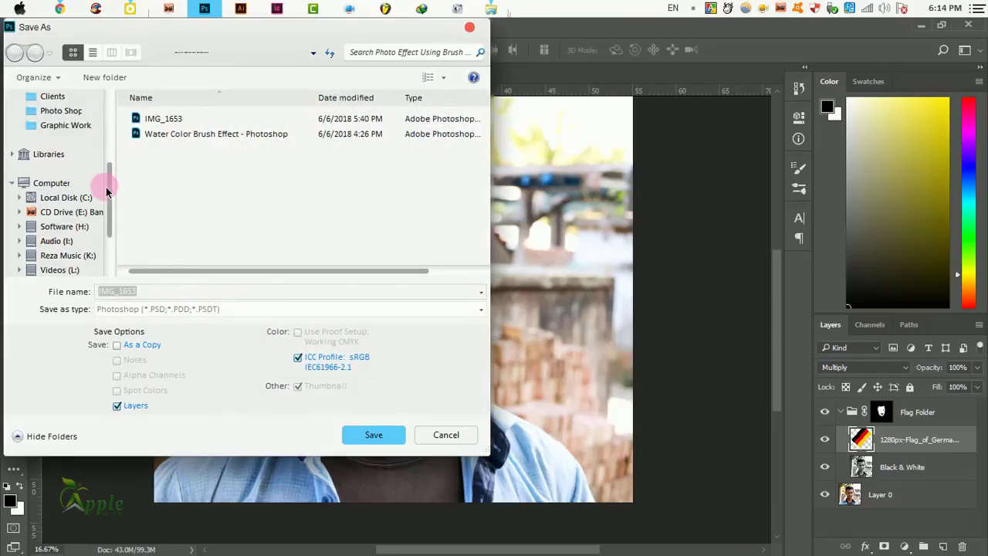
{"action": "scroll", "coordinate": [102, 143], "scroll_direction": "up", "scroll_amount": 3}
{"action": "scroll", "coordinate": [85, 128], "scroll_direction": "up", "scroll_amount": 3}
{"action": "left_click", "coordinate": [74, 120]}
{"action": "left_click", "coordinate": [174, 298]}
{"action": "type", "text": "Germany"}
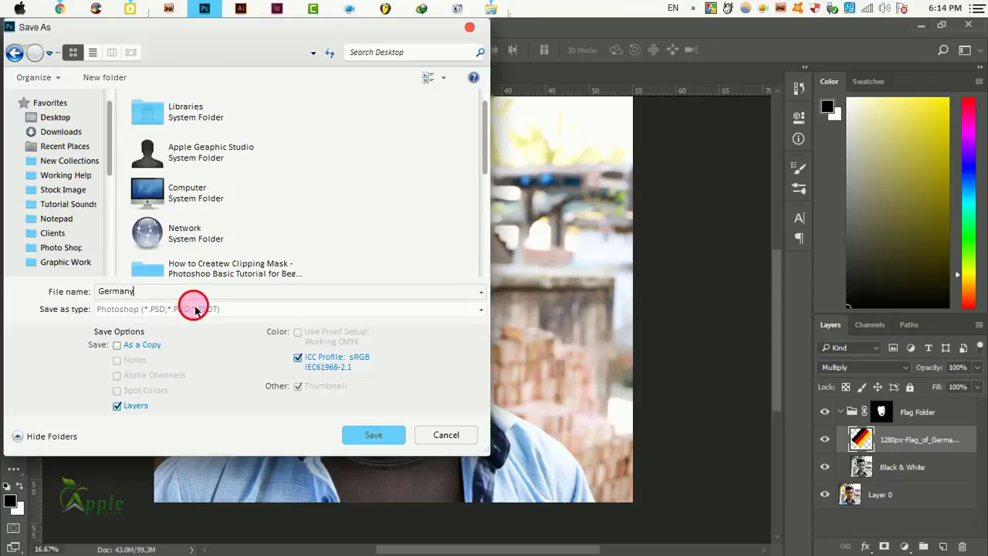
{"action": "left_click", "coordinate": [195, 309]}
{"action": "left_click", "coordinate": [185, 417]}
{"action": "left_click", "coordinate": [373, 438]}
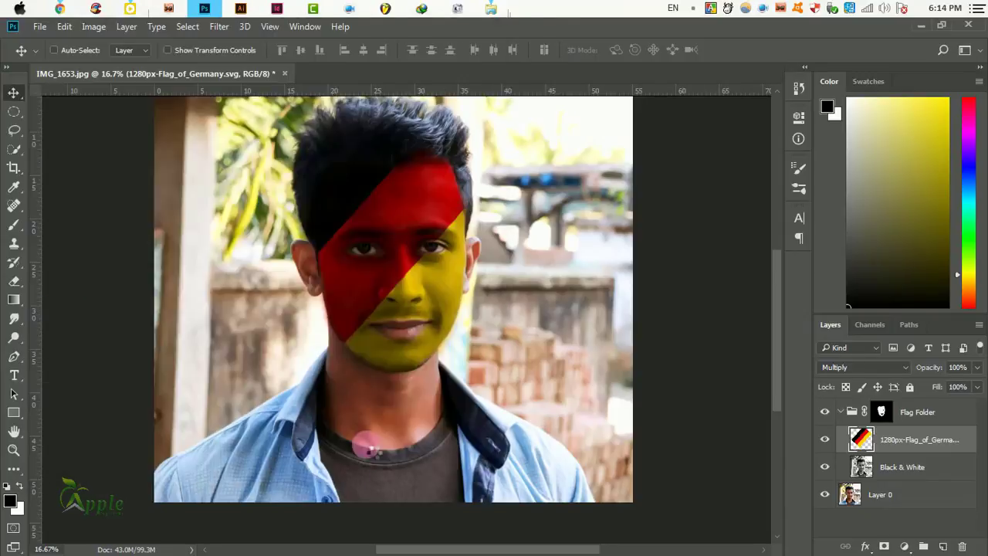
{"action": "left_click", "coordinate": [364, 164]}
{"action": "mouse_move", "coordinate": [490, 9]}
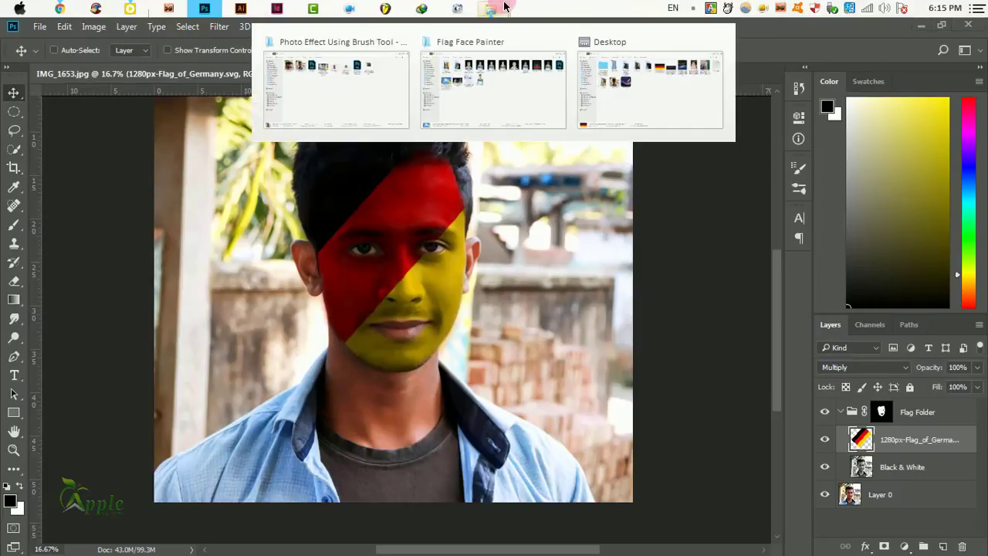
{"action": "left_click", "coordinate": [492, 75]}
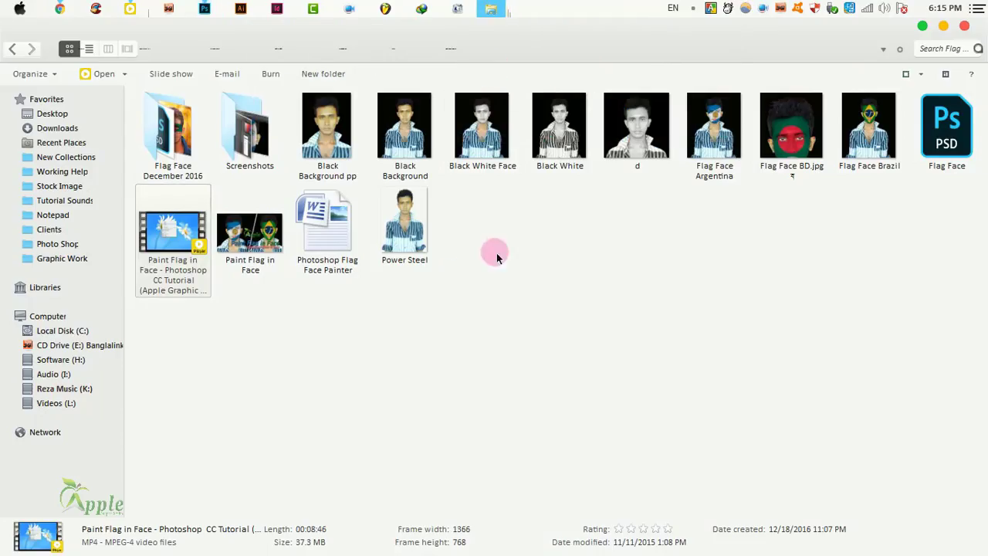
Step: Open the stock Flag folder and drag Argentina_flag-2 over to Photoshop
{"action": "left_click", "coordinate": [226, 161]}
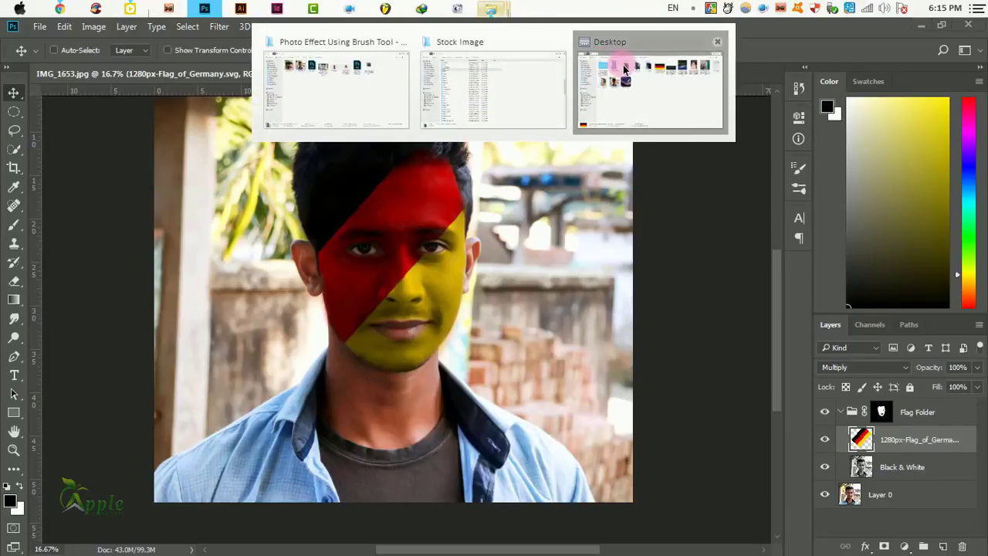
{"action": "mouse_move", "coordinate": [491, 8]}
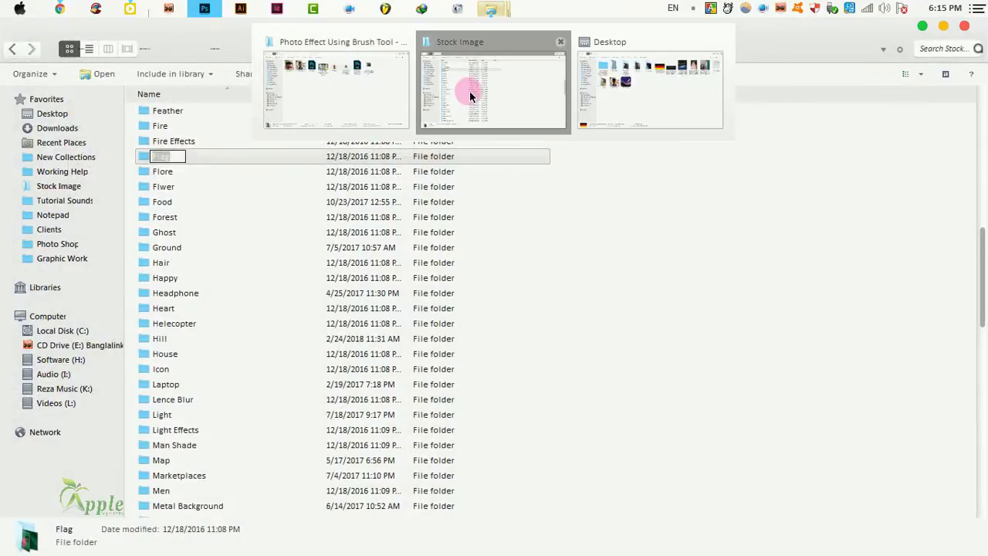
{"action": "left_click", "coordinate": [469, 92]}
{"action": "double_click", "coordinate": [202, 157]}
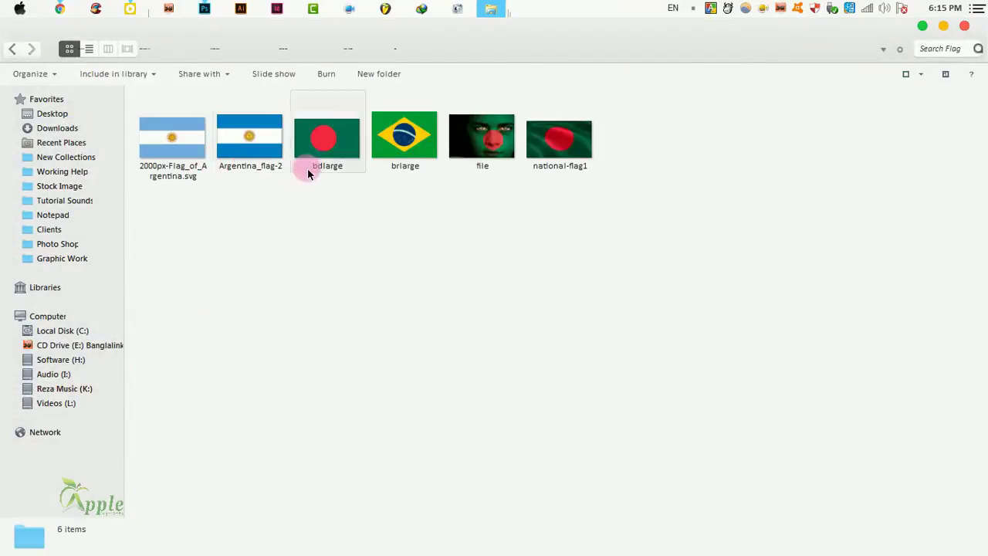
{"action": "left_click_drag", "start_coordinate": [269, 156], "coordinate": [206, 6]}
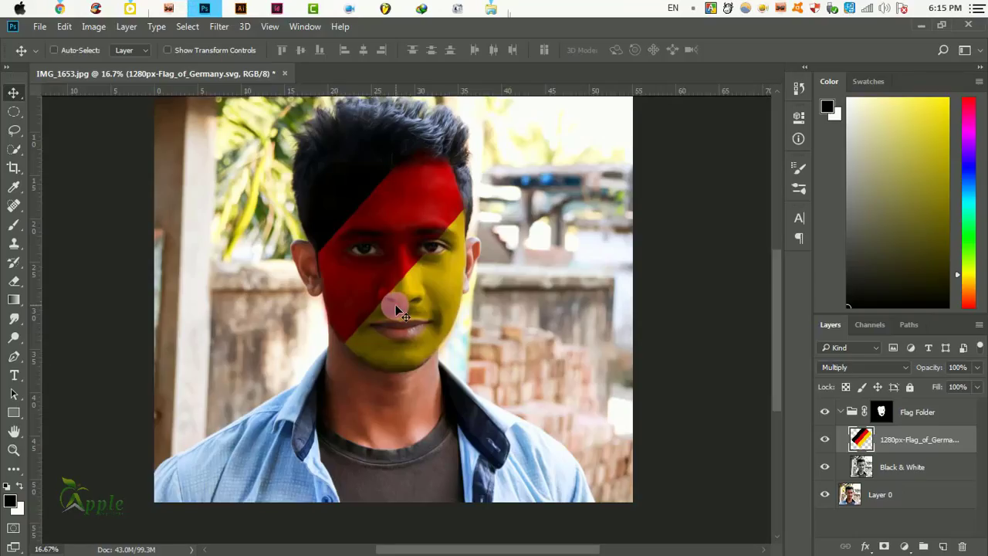
Step: Place Argentina_flag-2 on the portrait, rotated to -51°, scaled about 196%, nudged up
{"action": "left_click_drag", "start_coordinate": [206, 6], "coordinate": [394, 305]}
{"action": "mouse_move", "coordinate": [502, 352]}
{"action": "left_mouse_down"}
{"action": "mouse_move", "coordinate": [473, 290]}
{"action": "mouse_move", "coordinate": [523, 258]}
{"action": "left_mouse_up"}
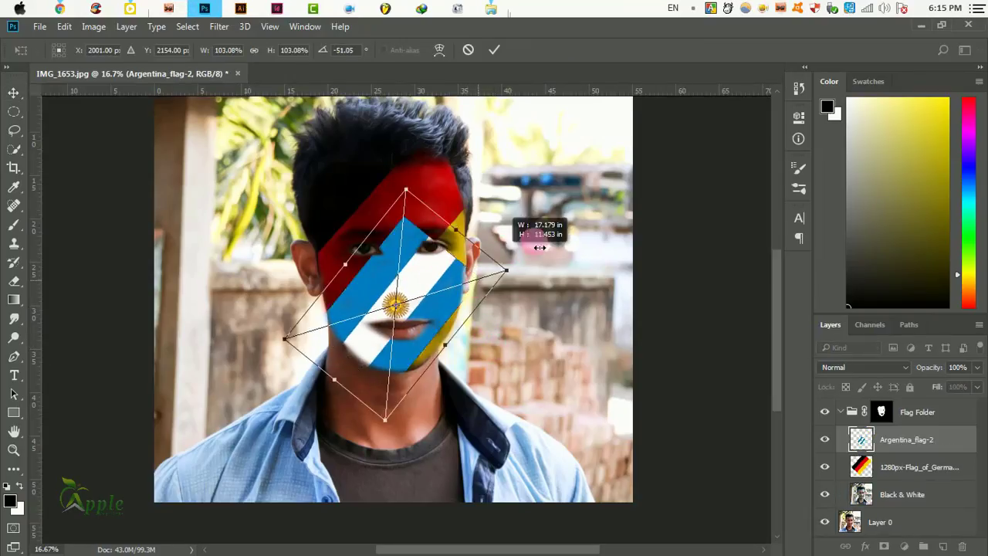
{"action": "left_click_drag", "start_coordinate": [455, 323], "coordinate": [460, 296]}
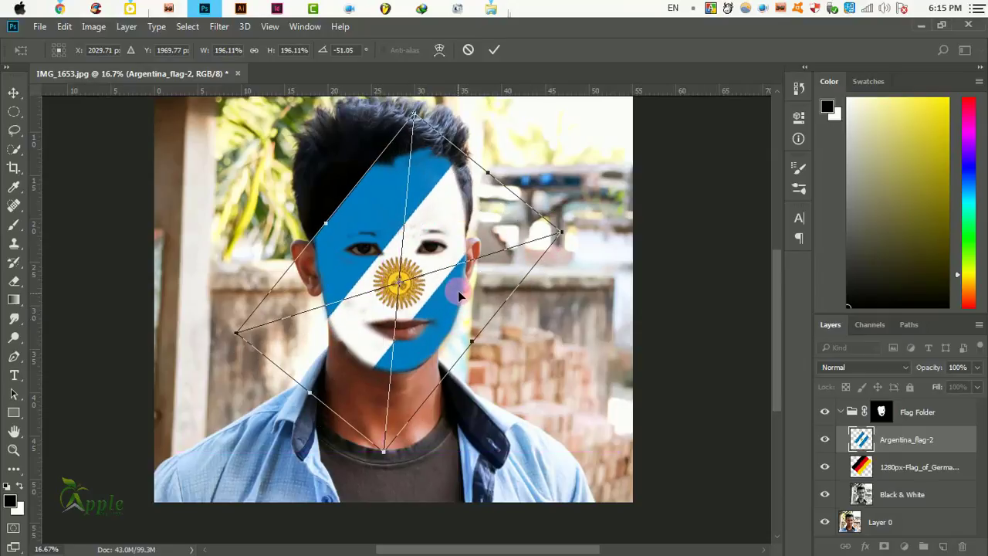
{"action": "left_click", "coordinate": [495, 60]}
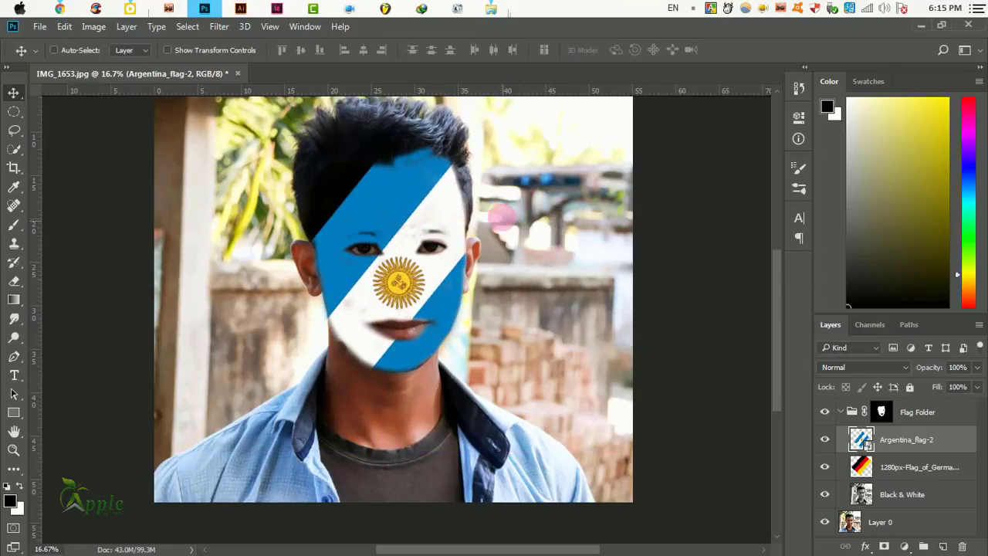
{"action": "left_click_drag", "start_coordinate": [501, 219], "coordinate": [502, 218]}
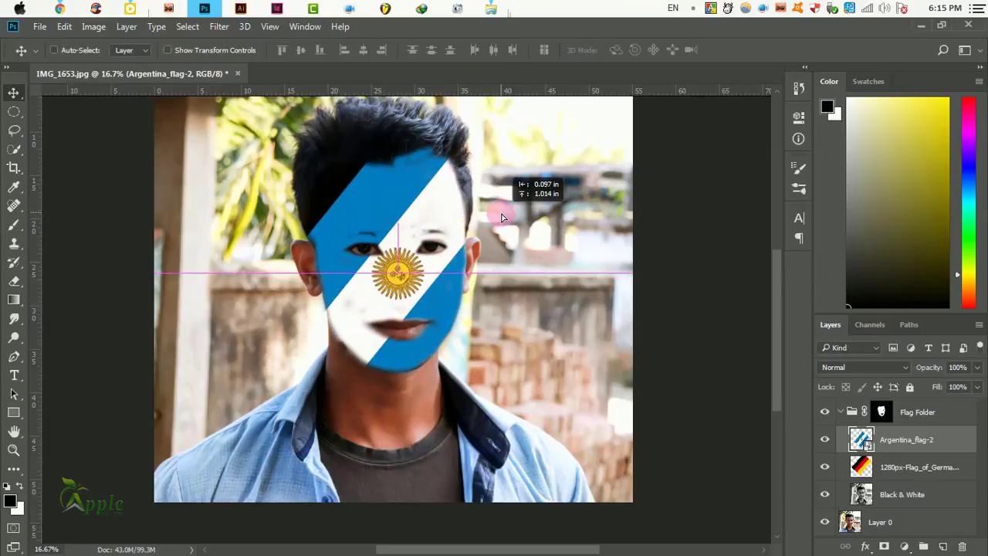
Step: Set the Argentina flag layer's blend mode to Multiply
{"action": "left_click", "coordinate": [857, 368]}
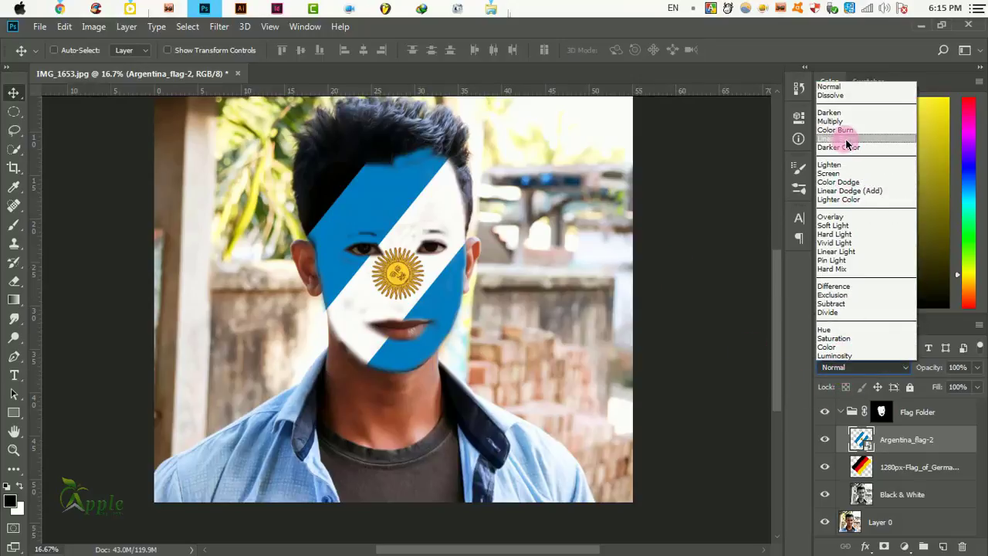
{"action": "left_click", "coordinate": [832, 122]}
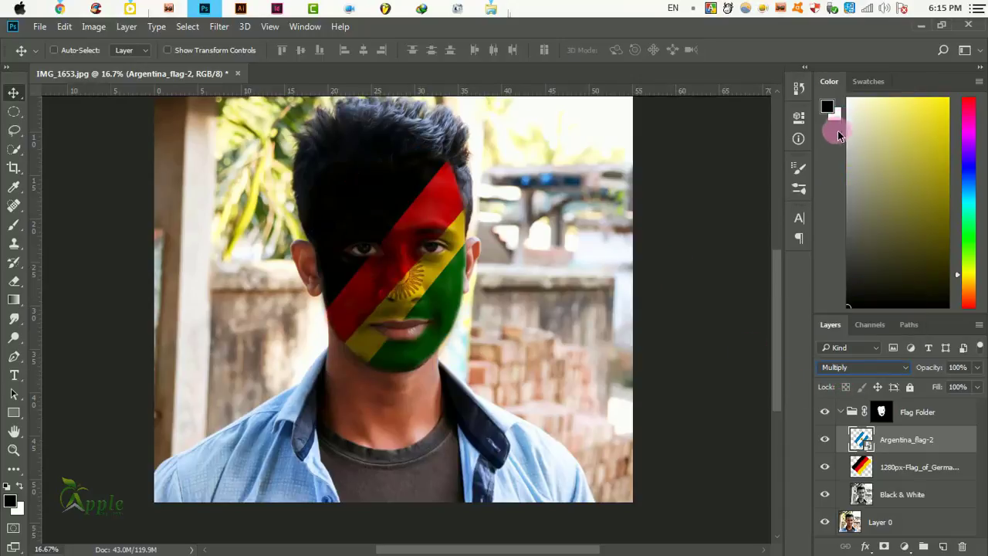
{"action": "mouse_move", "coordinate": [911, 478]}
{"action": "left_mouse_down"}
{"action": "mouse_move", "coordinate": [953, 474]}
{"action": "mouse_move", "coordinate": [853, 467]}
{"action": "left_mouse_up"}
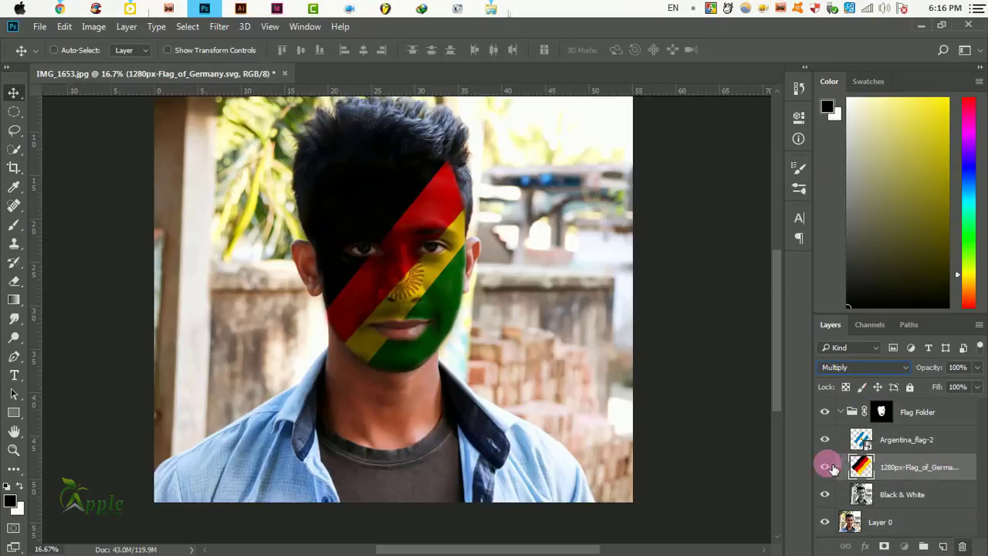
Step: Hide the German flag and free-transform Argentina_flag-2 with its pivot on the sun
{"action": "left_click", "coordinate": [832, 468]}
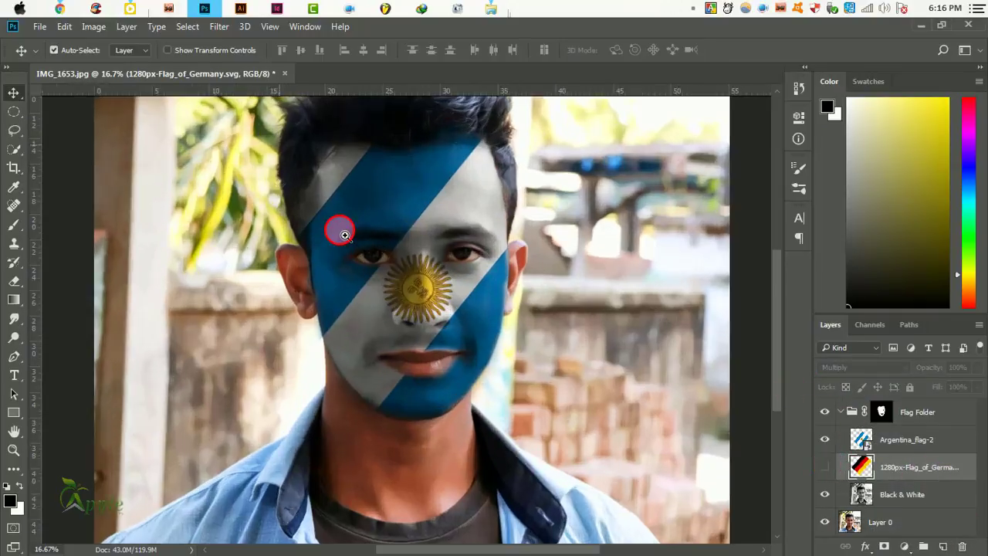
{"action": "scroll", "coordinate": [335, 227], "scroll_direction": "up", "scroll_amount": 3}
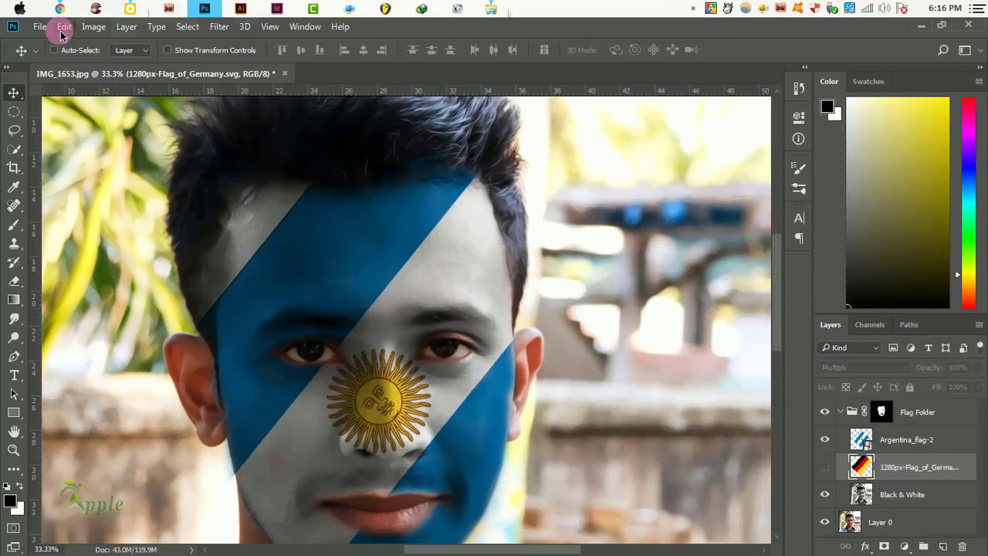
{"action": "left_click", "coordinate": [64, 29]}
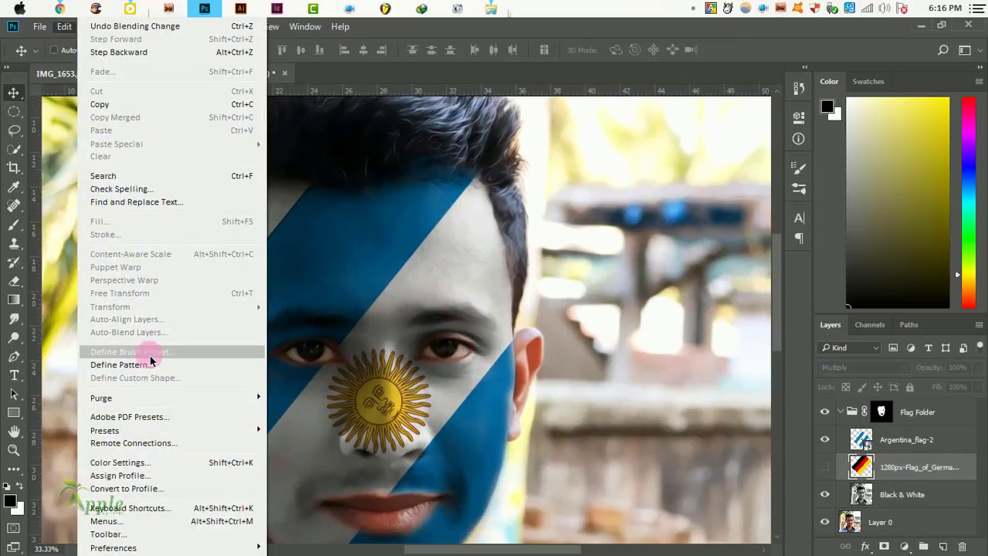
{"action": "left_click", "coordinate": [908, 446]}
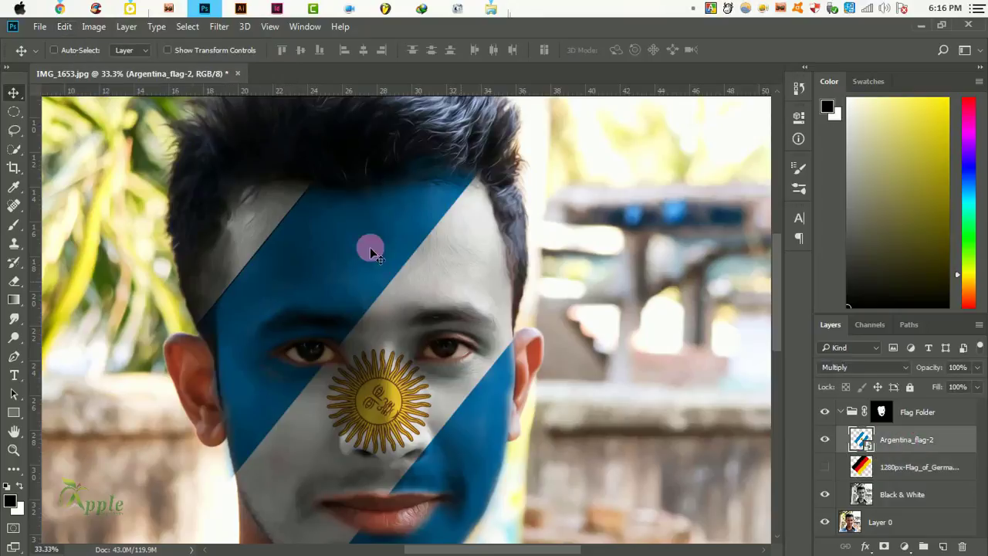
{"action": "left_click", "coordinate": [66, 28]}
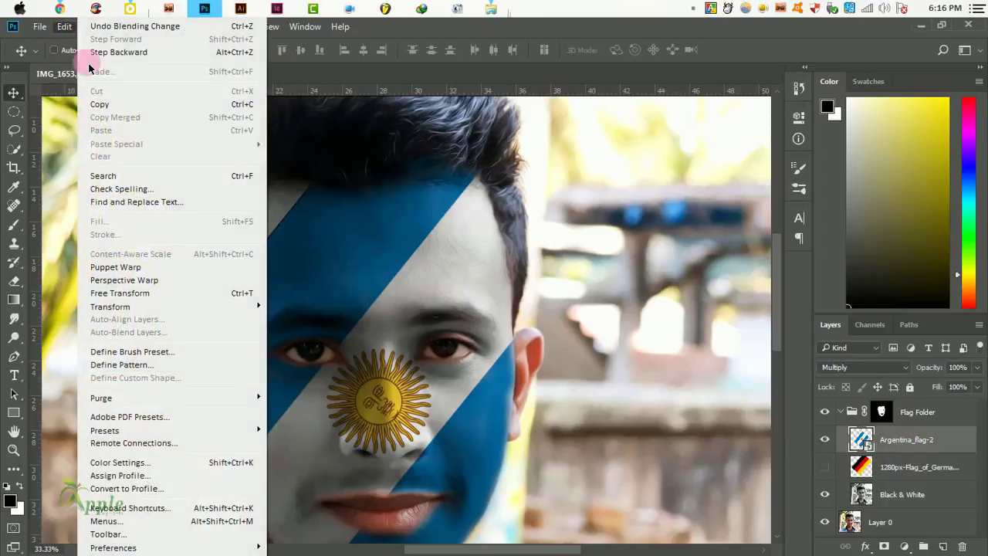
{"action": "left_click", "coordinate": [147, 291]}
{"action": "scroll", "coordinate": [359, 332], "scroll_direction": "down", "scroll_amount": 3}
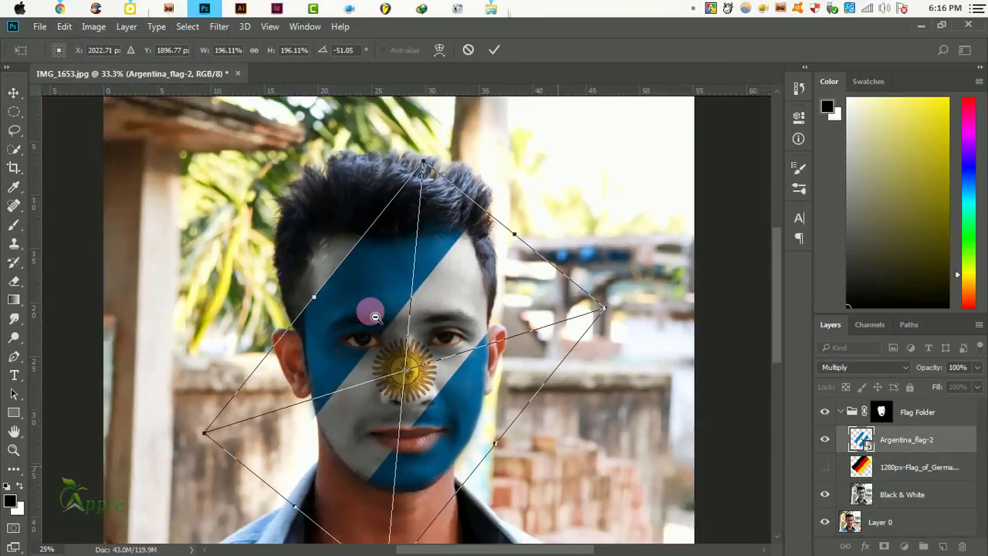
{"action": "left_click_drag", "start_coordinate": [587, 309], "coordinate": [519, 328]}
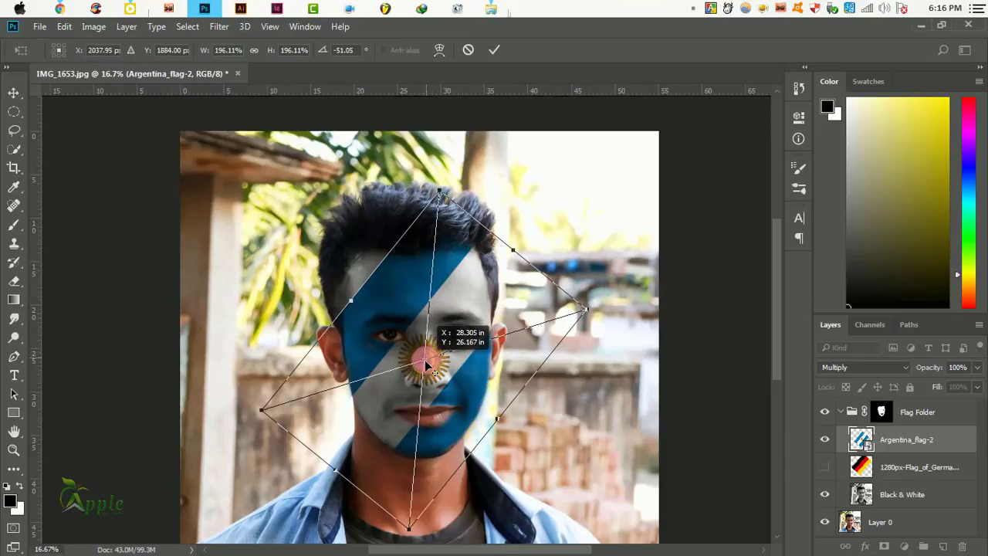
{"action": "left_click_drag", "start_coordinate": [441, 355], "coordinate": [426, 359]}
Step: Scale the Argentina flag to about 233% at roughly -36° and apply it
{"action": "left_click_drag", "start_coordinate": [597, 313], "coordinate": [610, 292]}
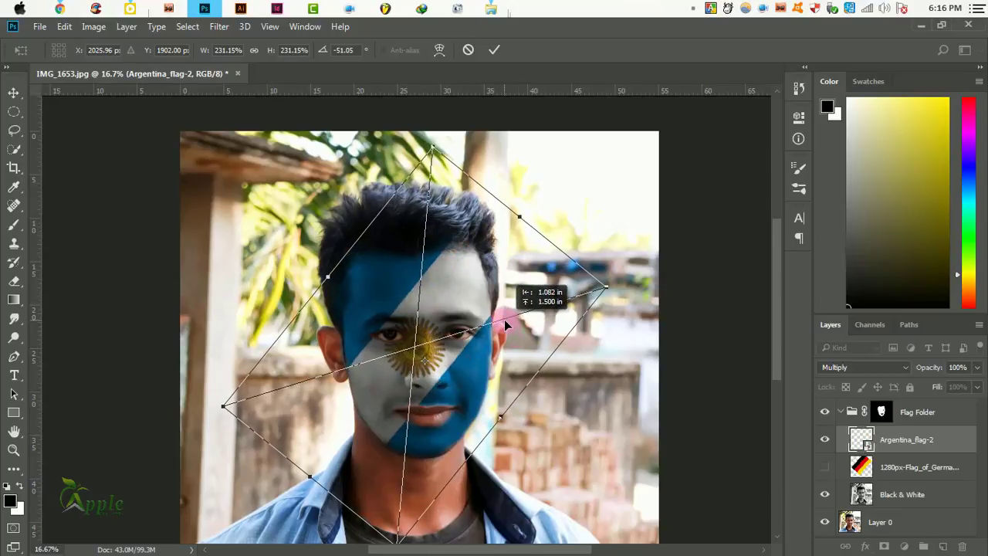
{"action": "mouse_move", "coordinate": [646, 294]}
{"action": "left_mouse_down"}
{"action": "mouse_move", "coordinate": [669, 353]}
{"action": "mouse_move", "coordinate": [655, 394]}
{"action": "left_mouse_up"}
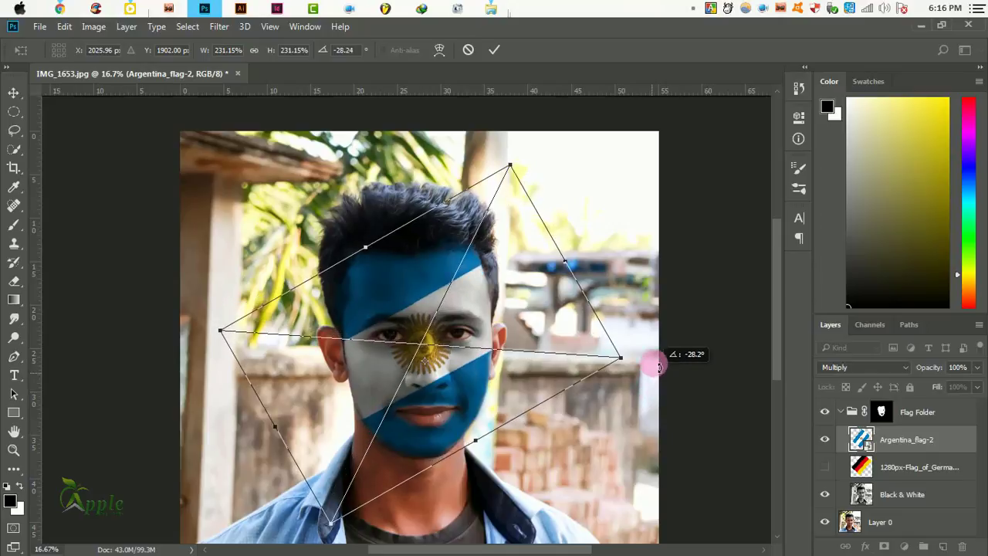
{"action": "left_click_drag", "start_coordinate": [655, 395], "coordinate": [659, 323]}
{"action": "left_click_drag", "start_coordinate": [564, 334], "coordinate": [543, 331]}
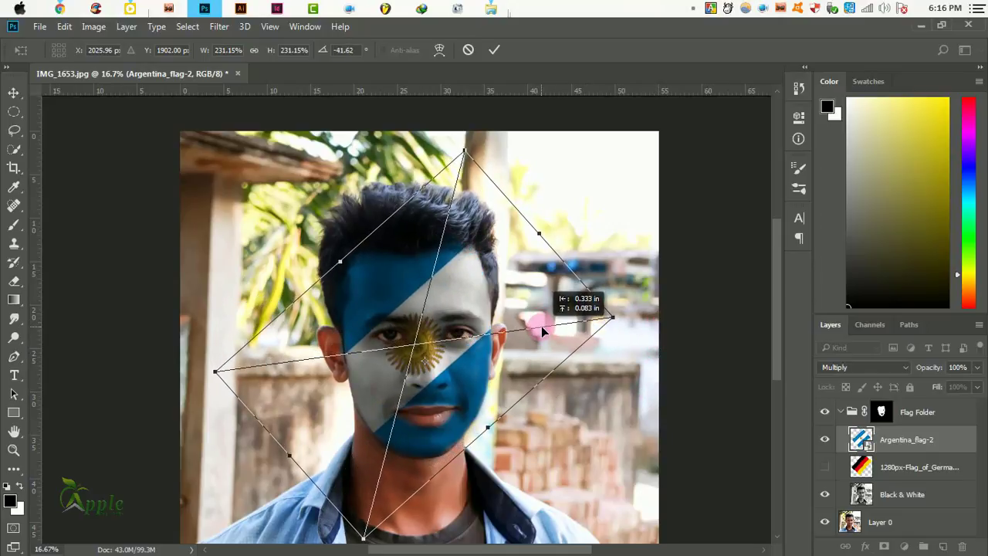
{"action": "mouse_move", "coordinate": [635, 249]}
{"action": "left_mouse_down"}
{"action": "mouse_move", "coordinate": [643, 280]}
{"action": "mouse_move", "coordinate": [640, 267]}
{"action": "left_mouse_up"}
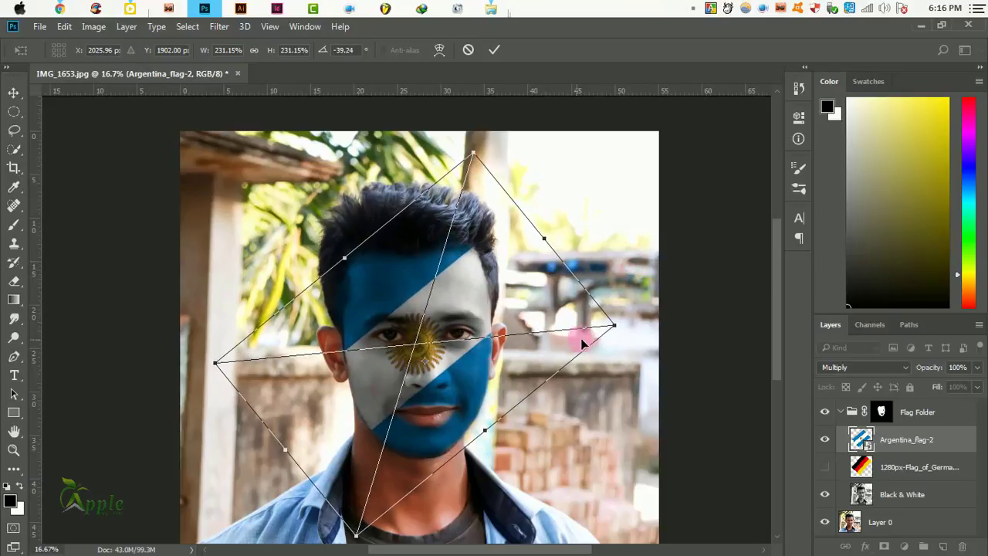
{"action": "mouse_move", "coordinate": [626, 278]}
{"action": "left_mouse_down"}
{"action": "mouse_move", "coordinate": [644, 397]}
{"action": "mouse_move", "coordinate": [536, 503]}
{"action": "mouse_move", "coordinate": [552, 475]}
{"action": "left_mouse_up"}
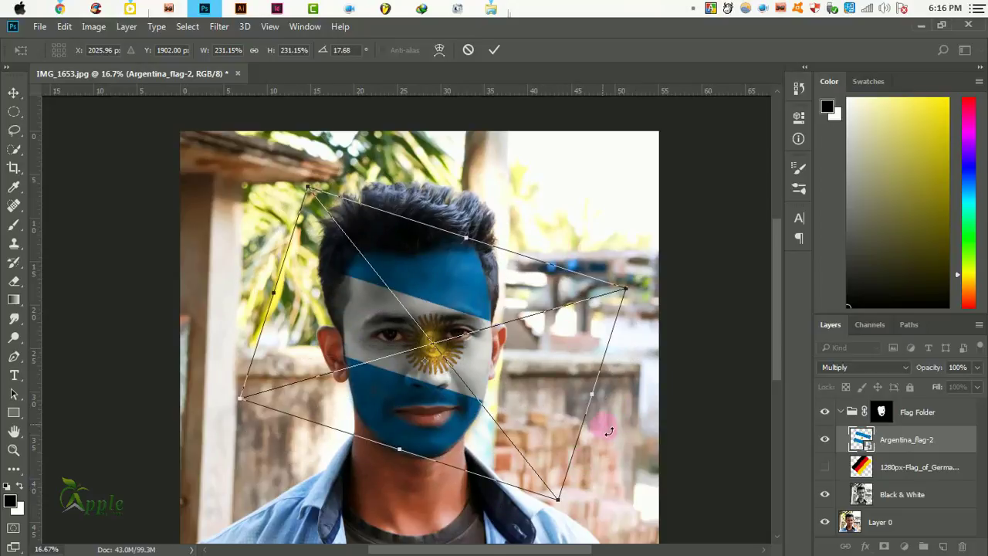
{"action": "mouse_move", "coordinate": [626, 440]}
{"action": "left_mouse_down"}
{"action": "mouse_move", "coordinate": [636, 397]}
{"action": "mouse_move", "coordinate": [629, 258]}
{"action": "mouse_move", "coordinate": [609, 245]}
{"action": "left_mouse_up"}
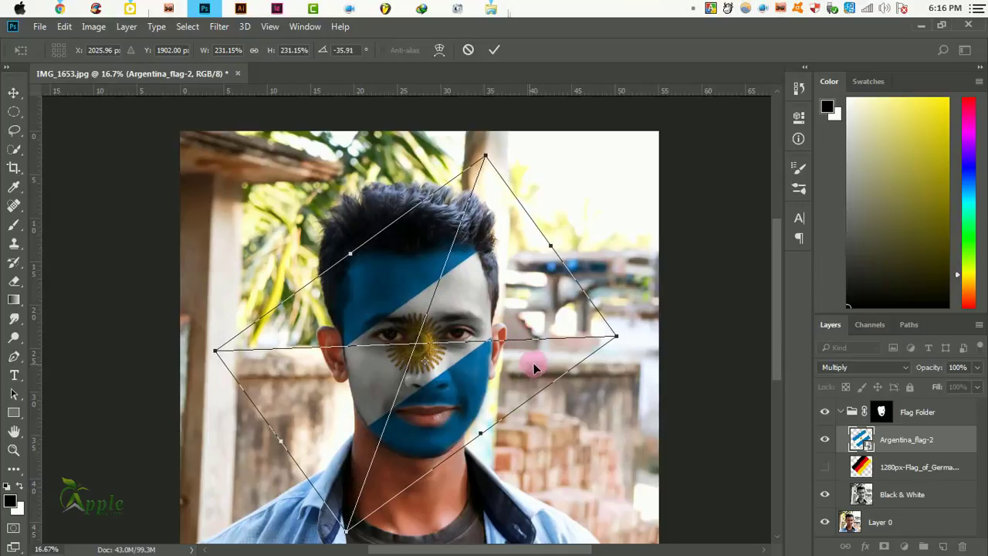
{"action": "mouse_move", "coordinate": [617, 343]}
{"action": "left_mouse_down"}
{"action": "mouse_move", "coordinate": [676, 363]}
{"action": "mouse_move", "coordinate": [624, 333]}
{"action": "left_mouse_up"}
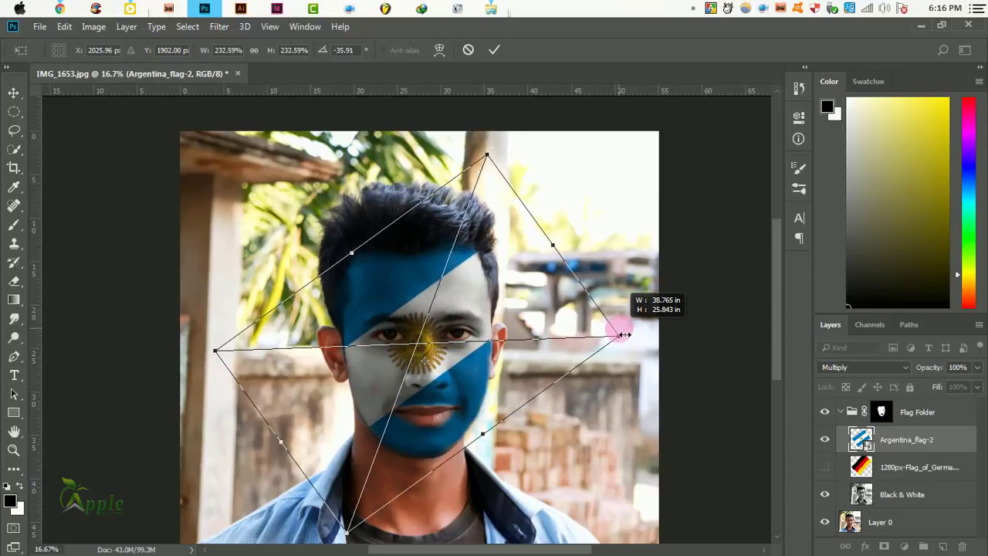
{"action": "left_click", "coordinate": [493, 50]}
Step: Zoom in on the face and rasterize the Argentina flag for a size-150 Smudge brush
{"action": "left_click", "coordinate": [396, 327]}
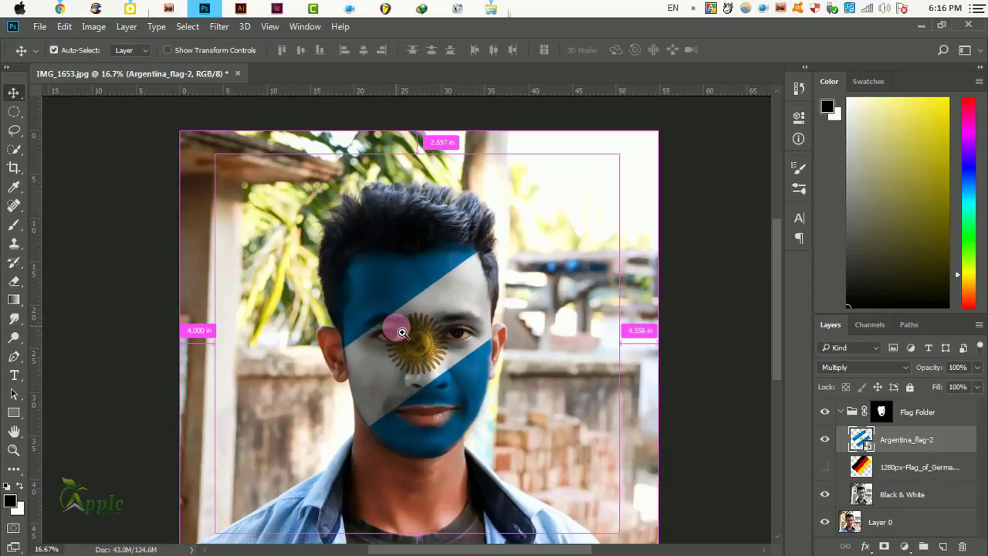
{"action": "left_click_drag", "start_coordinate": [432, 347], "coordinate": [384, 345]}
{"action": "left_click", "coordinate": [409, 383], "text": "ctrl"}
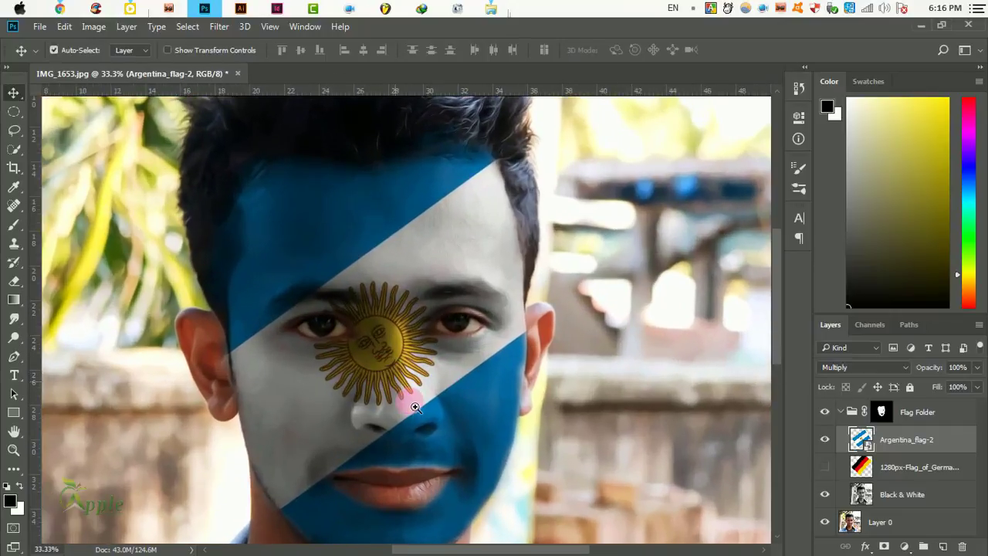
{"action": "mouse_move", "coordinate": [409, 401]}
{"action": "left_mouse_down"}
{"action": "mouse_move", "coordinate": [396, 368]}
{"action": "mouse_move", "coordinate": [388, 378]}
{"action": "mouse_move", "coordinate": [423, 366]}
{"action": "left_mouse_up"}
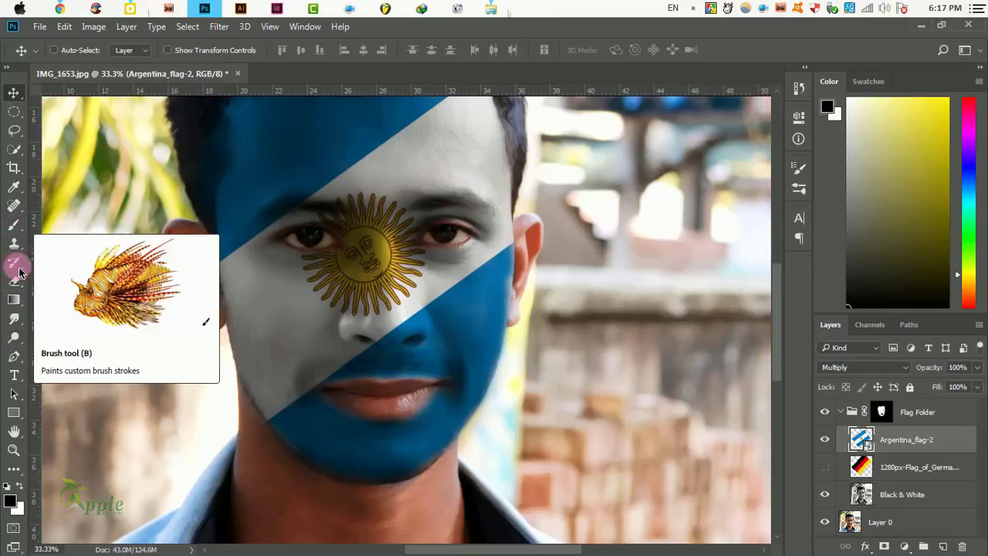
{"action": "left_click", "coordinate": [13, 318]}
{"action": "scroll", "coordinate": [279, 420], "scroll_direction": "up", "scroll_amount": 1}
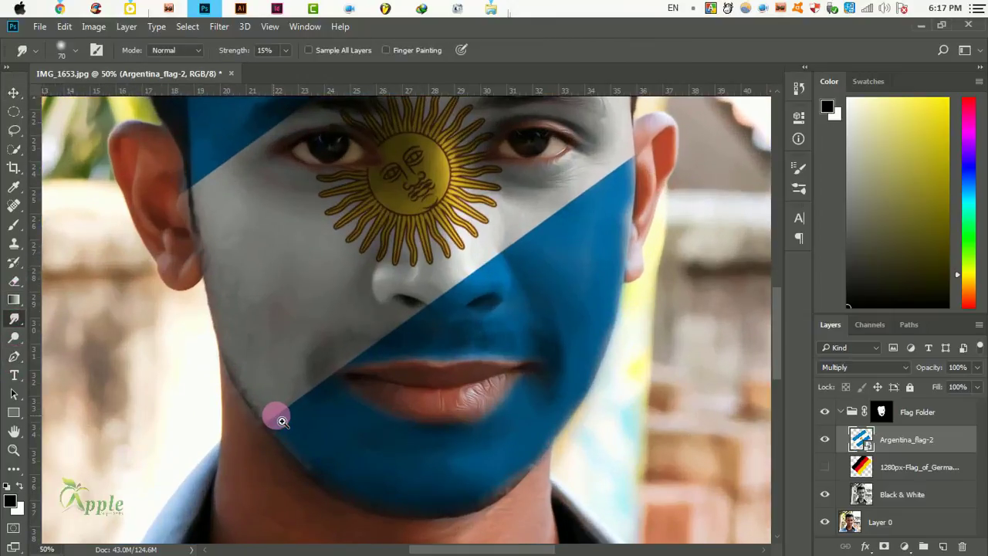
{"action": "left_click", "coordinate": [406, 301]}
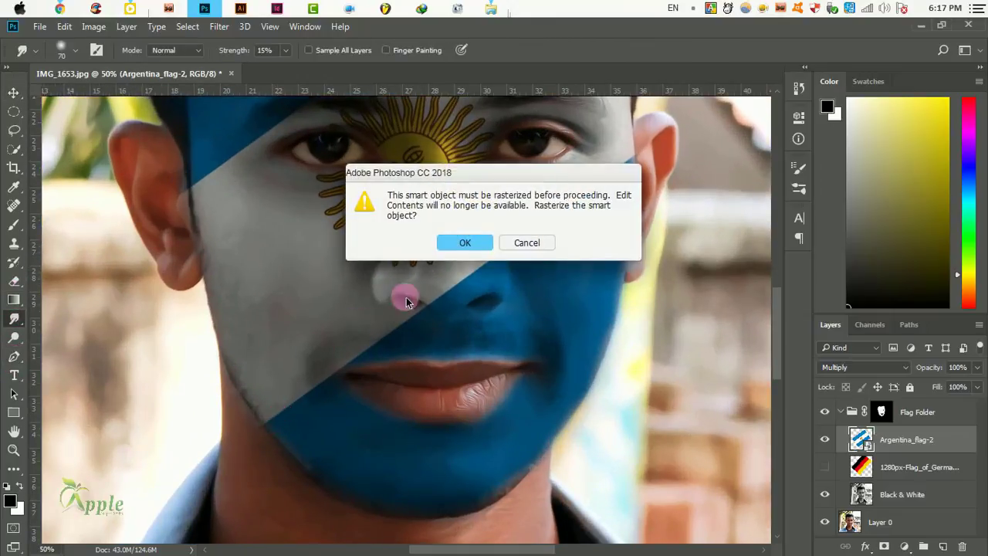
{"action": "left_click", "coordinate": [447, 242]}
{"action": "key", "text": "bracketright"}
{"action": "key", "text": "bracketright"}
{"action": "key", "text": "bracketright"}
Step: Smudge the flag's blue/white edges along the jaw, toward the ear, across the forehead and near the eye
{"action": "mouse_move", "coordinate": [293, 441]}
{"action": "left_mouse_down"}
{"action": "mouse_move", "coordinate": [461, 300]}
{"action": "mouse_move", "coordinate": [518, 265]}
{"action": "mouse_move", "coordinate": [561, 254]}
{"action": "left_mouse_up"}
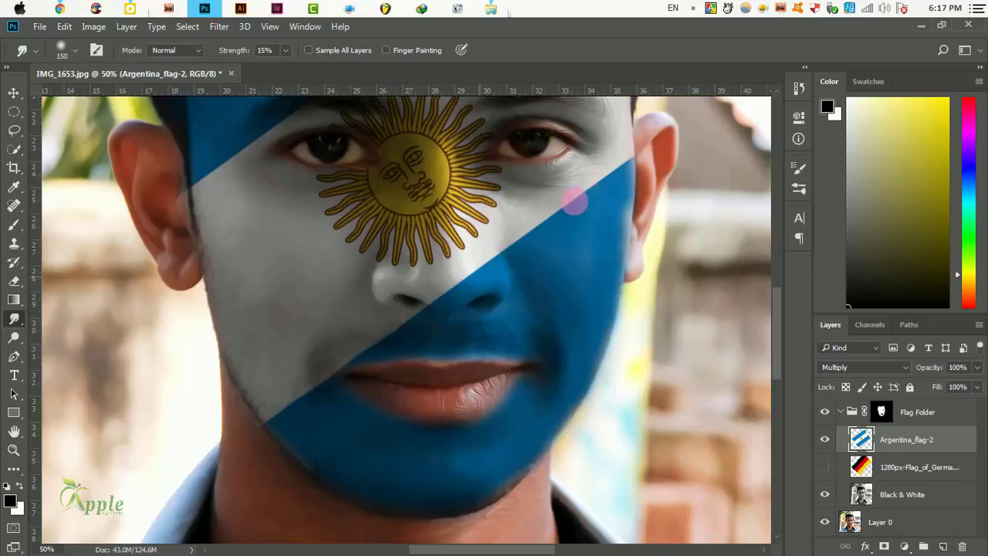
{"action": "mouse_move", "coordinate": [596, 224]}
{"action": "left_mouse_down"}
{"action": "mouse_move", "coordinate": [637, 187]}
{"action": "mouse_move", "coordinate": [600, 235]}
{"action": "mouse_move", "coordinate": [525, 272]}
{"action": "left_mouse_up"}
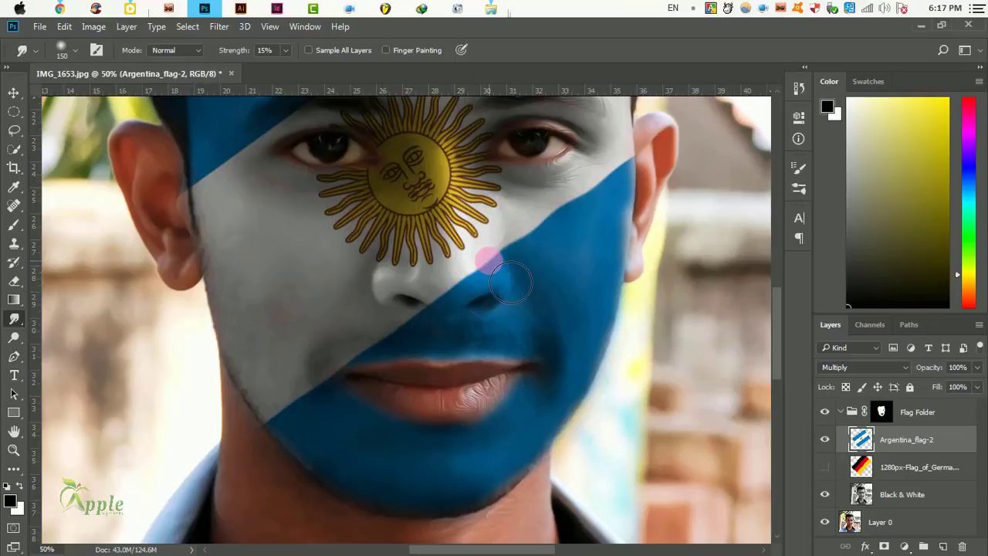
{"action": "left_click_drag", "start_coordinate": [489, 288], "coordinate": [490, 512]}
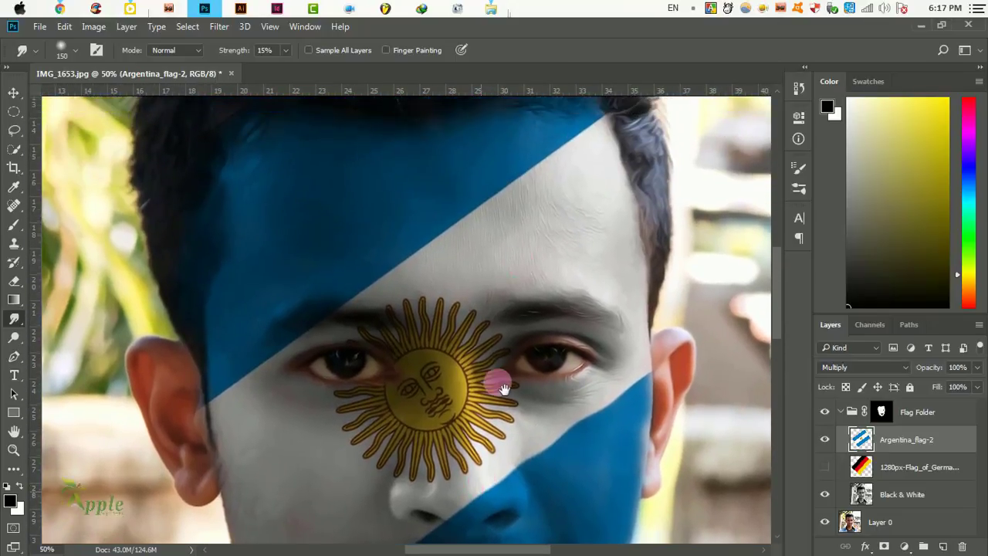
{"action": "mouse_move", "coordinate": [595, 172]}
{"action": "left_mouse_down"}
{"action": "mouse_move", "coordinate": [613, 150]}
{"action": "mouse_move", "coordinate": [543, 189]}
{"action": "mouse_move", "coordinate": [502, 244]}
{"action": "mouse_move", "coordinate": [385, 268]}
{"action": "left_mouse_up"}
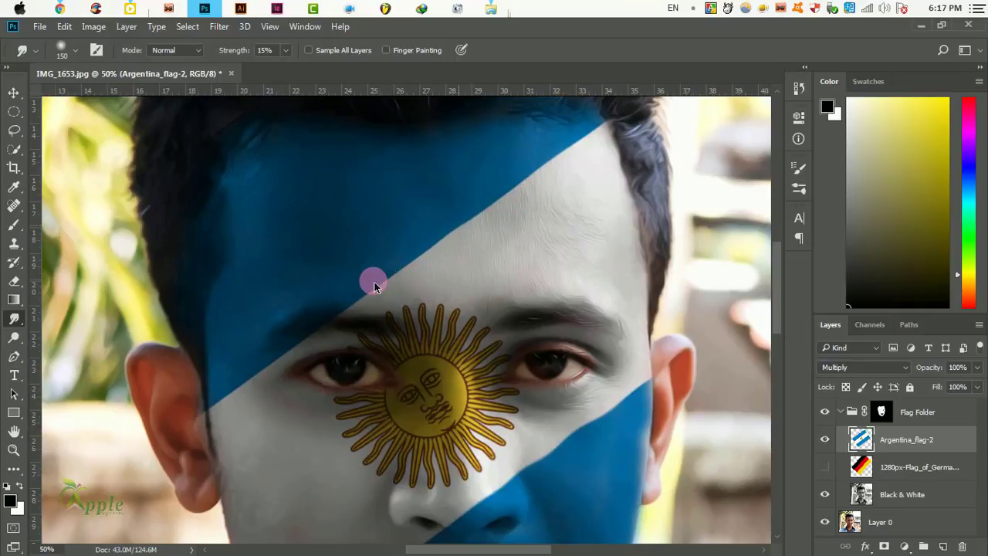
{"action": "left_click_drag", "start_coordinate": [376, 294], "coordinate": [331, 306]}
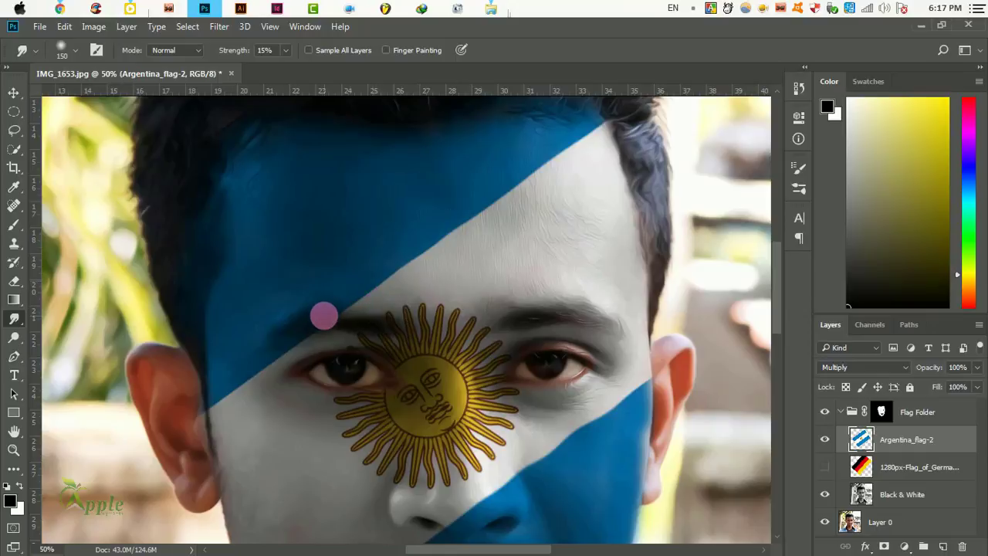
{"action": "mouse_move", "coordinate": [340, 345]}
{"action": "left_mouse_down"}
{"action": "mouse_move", "coordinate": [236, 392]}
{"action": "mouse_move", "coordinate": [280, 430]}
{"action": "left_mouse_up"}
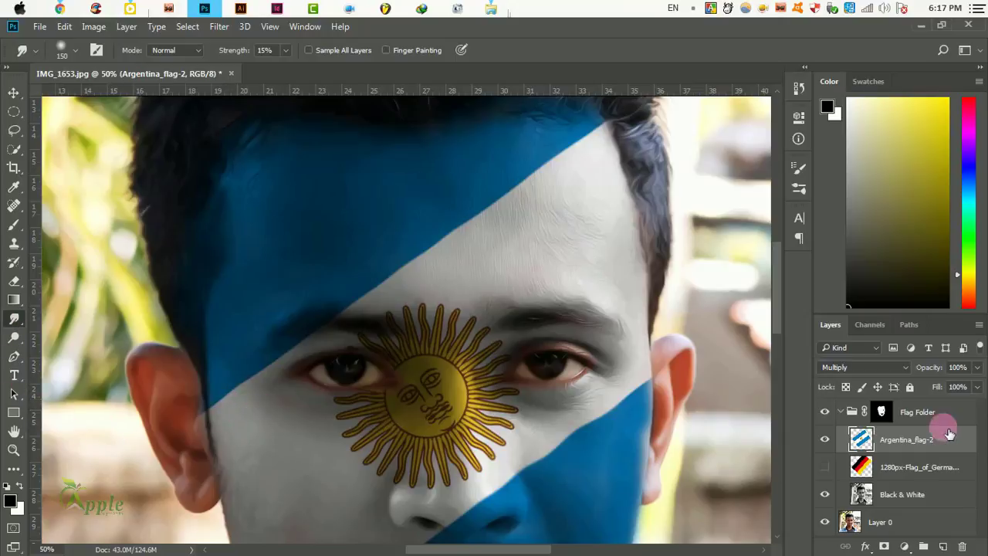
{"action": "left_click", "coordinate": [882, 411]}
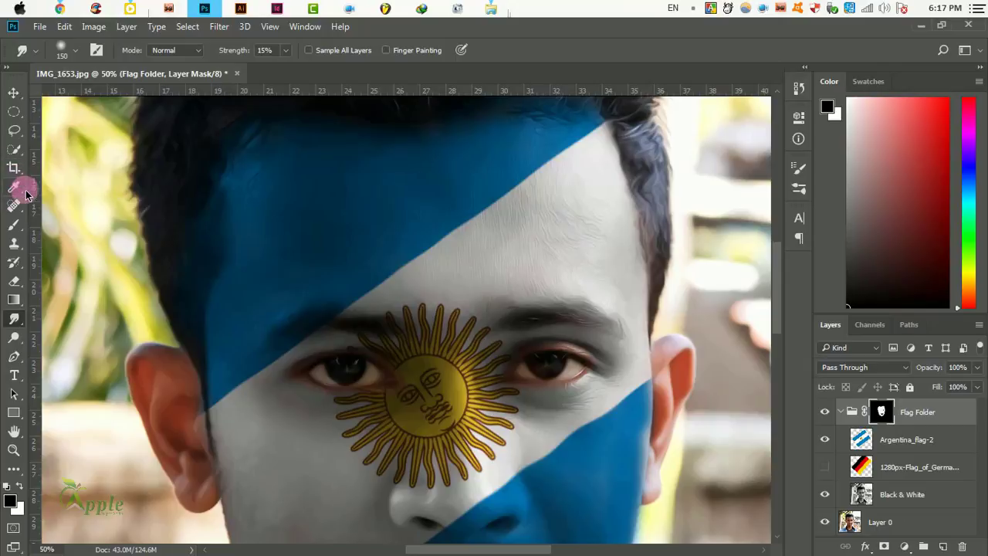
Step: Paint the Flag Folder mask with a size-60 brush to clean the edge by the ear, then zoom out
{"action": "left_click", "coordinate": [22, 229]}
{"action": "left_click_drag", "start_coordinate": [201, 422], "coordinate": [202, 438]}
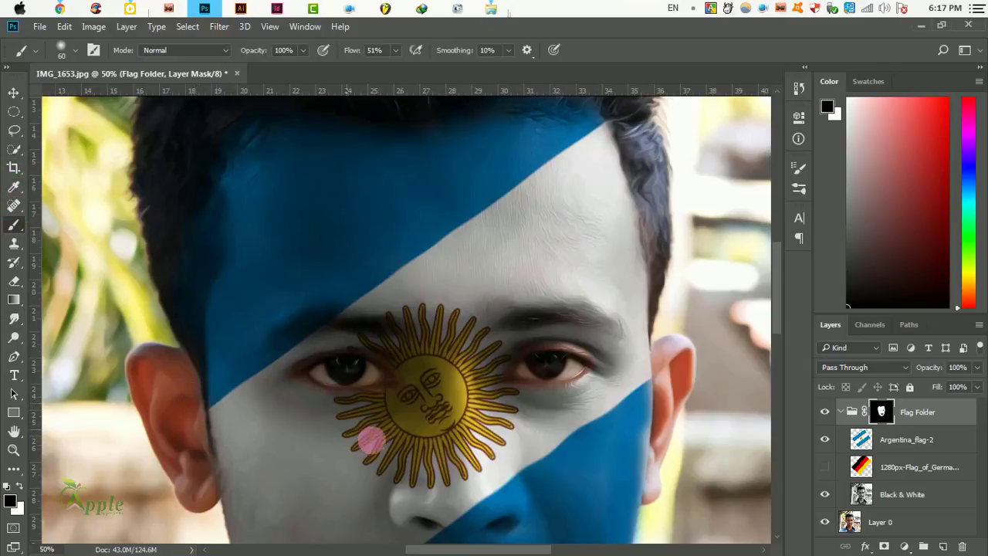
{"action": "scroll", "coordinate": [359, 441], "scroll_direction": "right", "scroll_amount": 2}
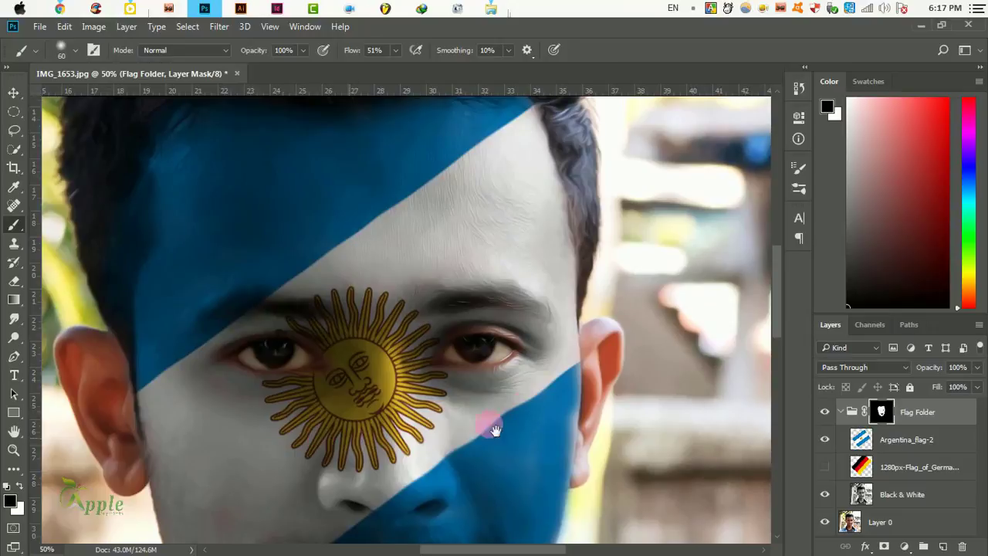
{"action": "left_click", "coordinate": [363, 324], "text": "alt"}
{"action": "left_click", "coordinate": [463, 356], "text": "alt"}
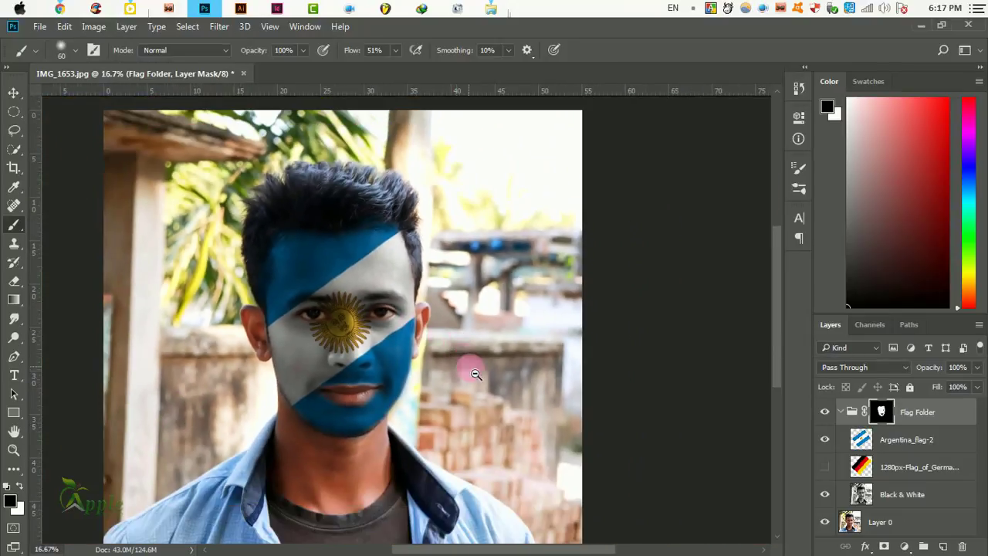
{"action": "left_click", "coordinate": [14, 92]}
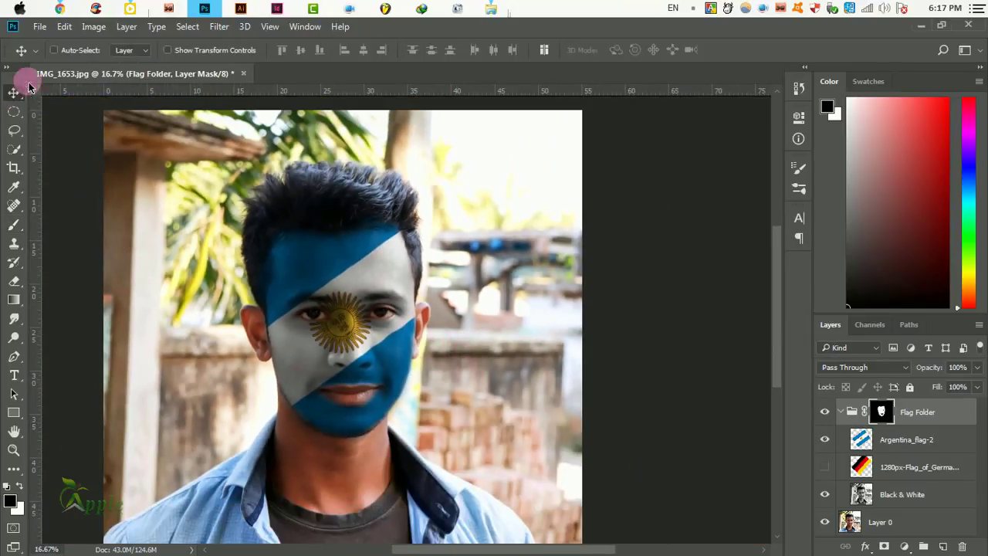
Step: Save a copy to the Desktop as a JPEG named 'Argentina'
{"action": "left_click", "coordinate": [39, 26]}
{"action": "left_click", "coordinate": [77, 179]}
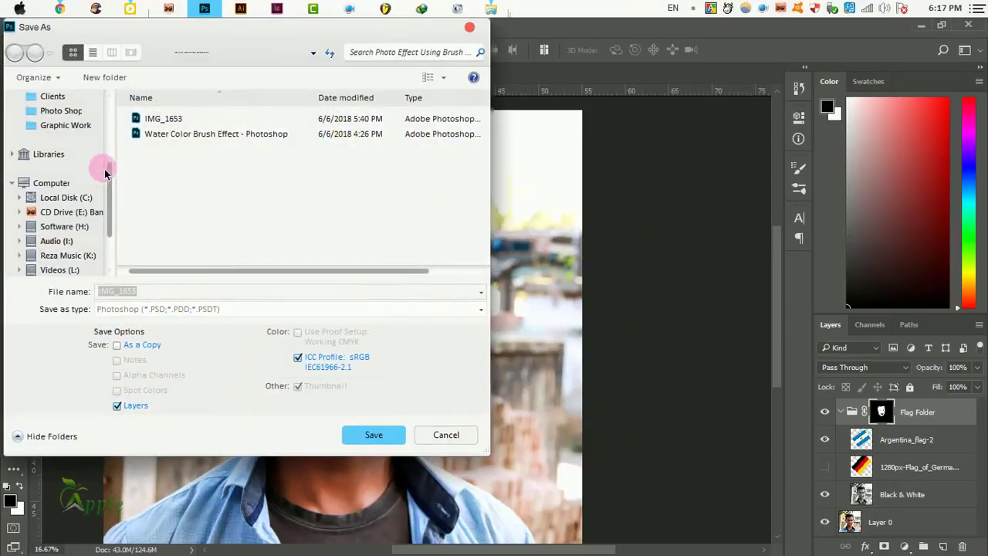
{"action": "left_click_drag", "start_coordinate": [109, 176], "coordinate": [109, 100]}
{"action": "left_click", "coordinate": [62, 117]}
{"action": "left_click", "coordinate": [193, 309]}
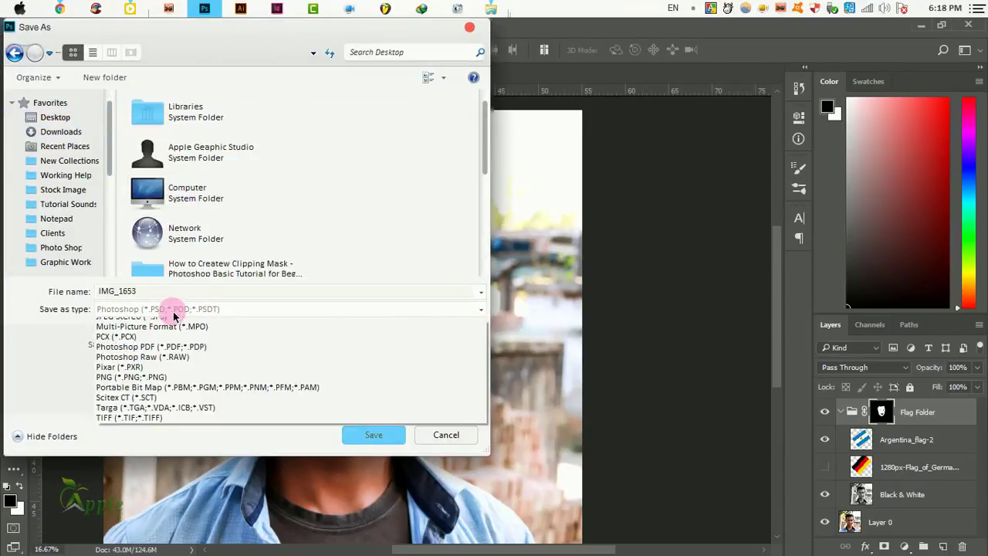
{"action": "left_click", "coordinate": [166, 413]}
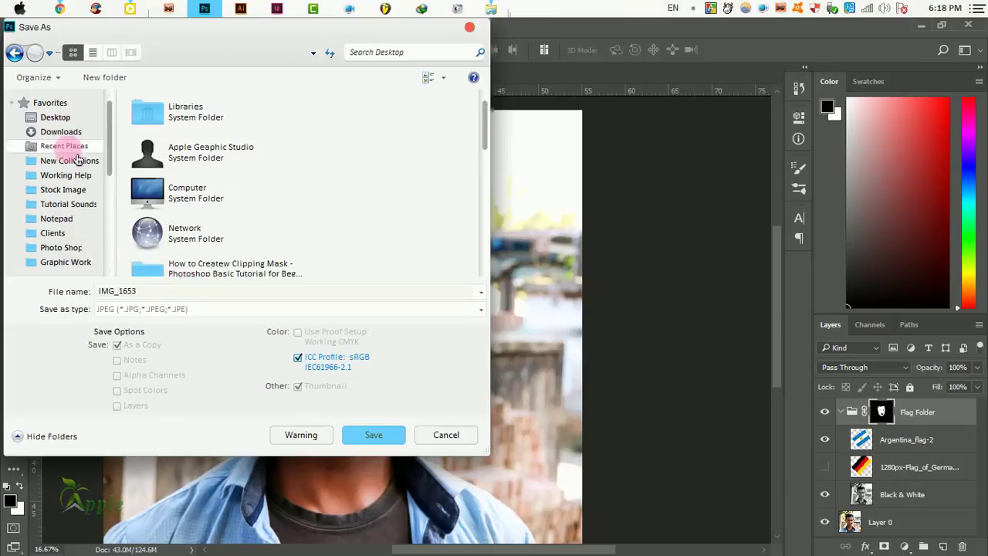
{"action": "double_click", "coordinate": [174, 294]}
{"action": "type", "text": "Argentina"}
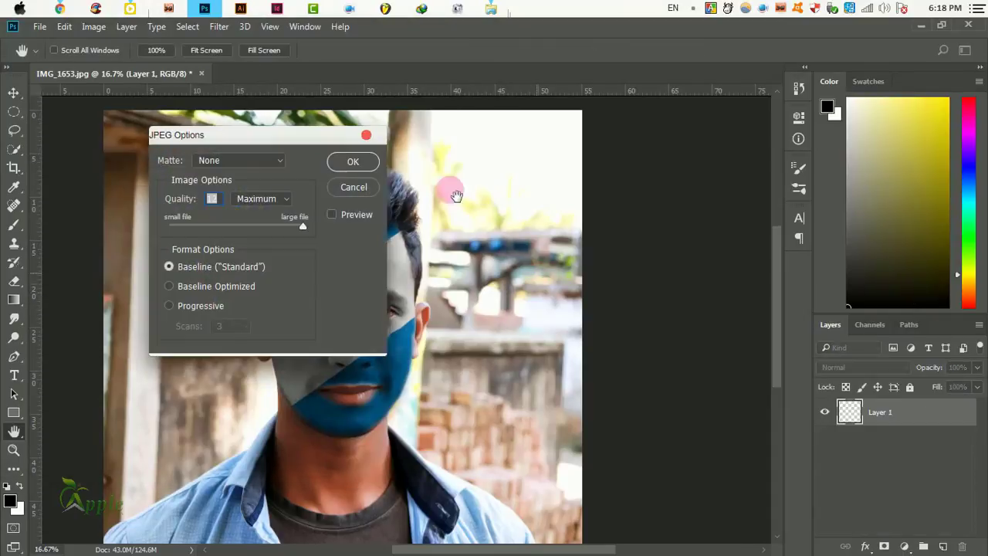
{"action": "left_click", "coordinate": [354, 162]}
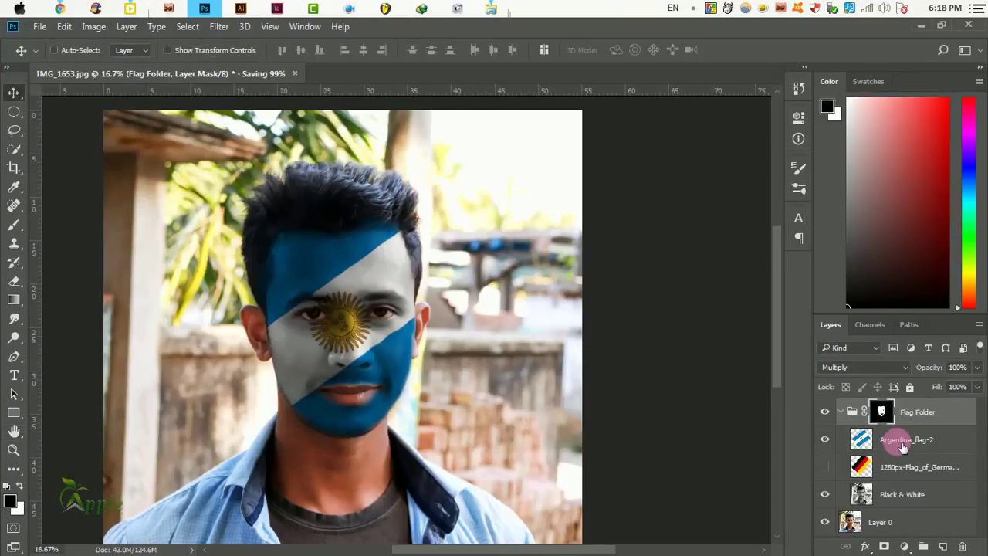
Step: Hide the Argentina_flag-2 layer so the face is plain grey
{"action": "left_click", "coordinate": [888, 441]}
{"action": "left_click", "coordinate": [825, 440]}
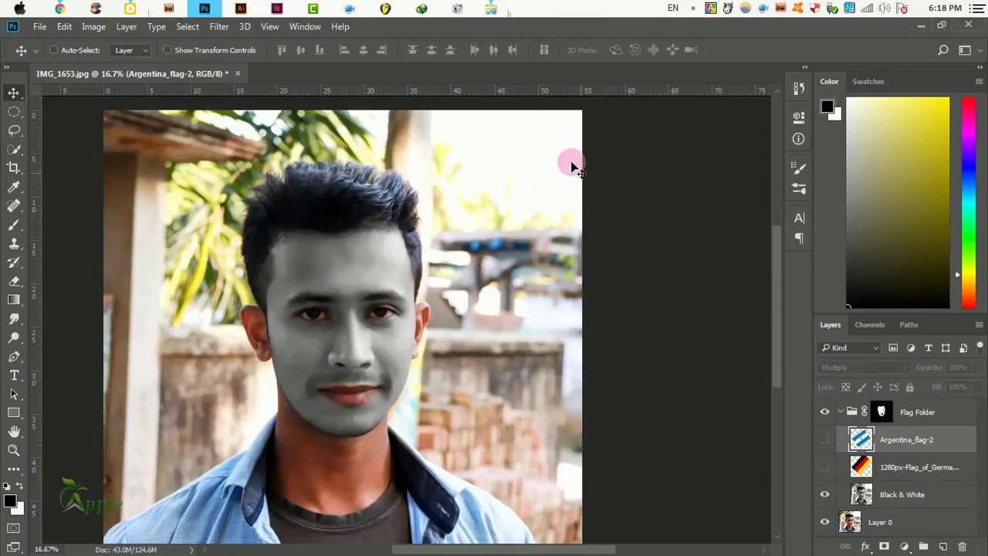
{"action": "left_click", "coordinate": [500, 7]}
{"action": "mouse_move", "coordinate": [492, 85]}
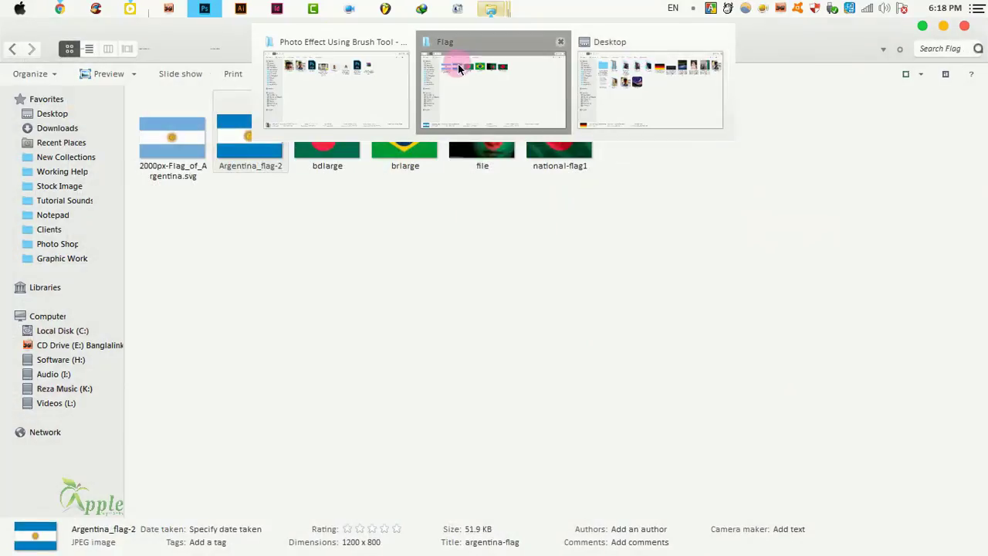
Step: Drag brlarge from the Explorer Flag folder onto the Photoshop canvas inside Flag Folder
{"action": "left_click", "coordinate": [459, 69]}
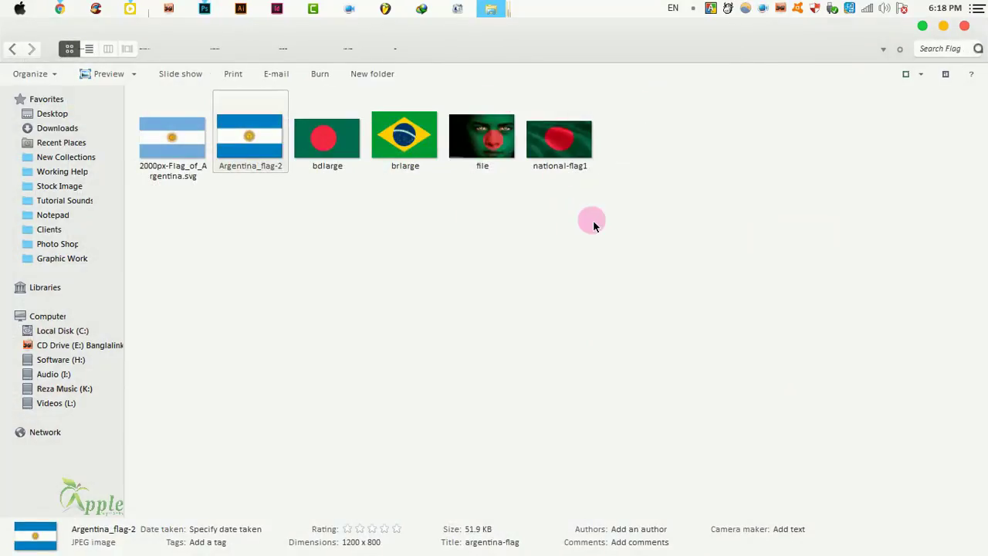
{"action": "left_click", "coordinate": [548, 162]}
{"action": "left_click", "coordinate": [240, 139]}
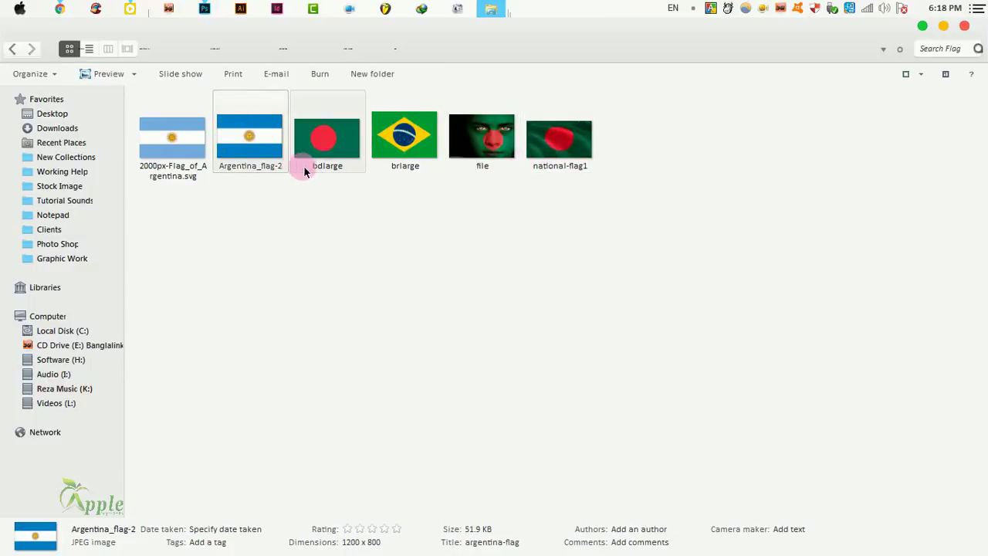
{"action": "left_click_drag", "start_coordinate": [399, 146], "coordinate": [316, 282]}
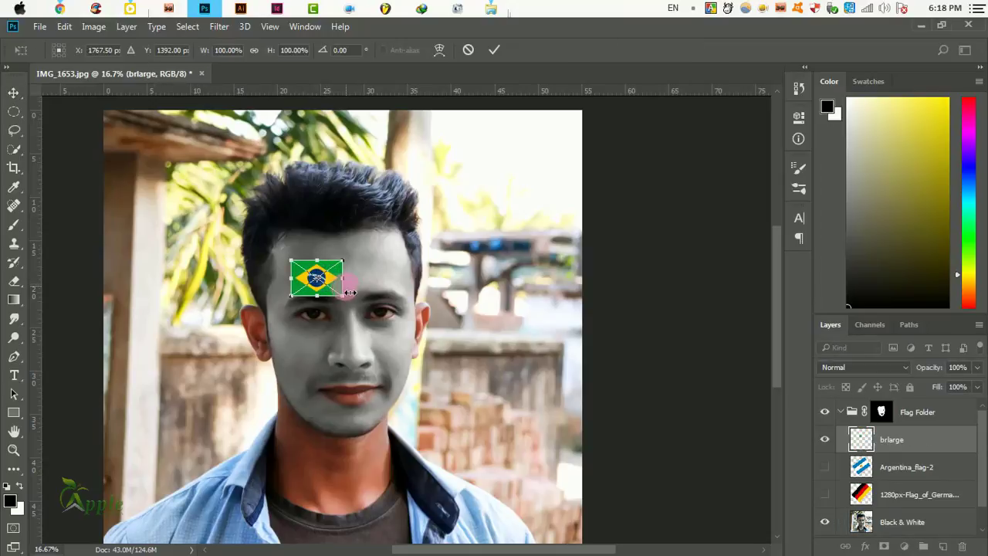
Step: Rotate the Brazil flag 90° clockwise and scale it to about 585% over the whole face
{"action": "right_click", "coordinate": [350, 293]}
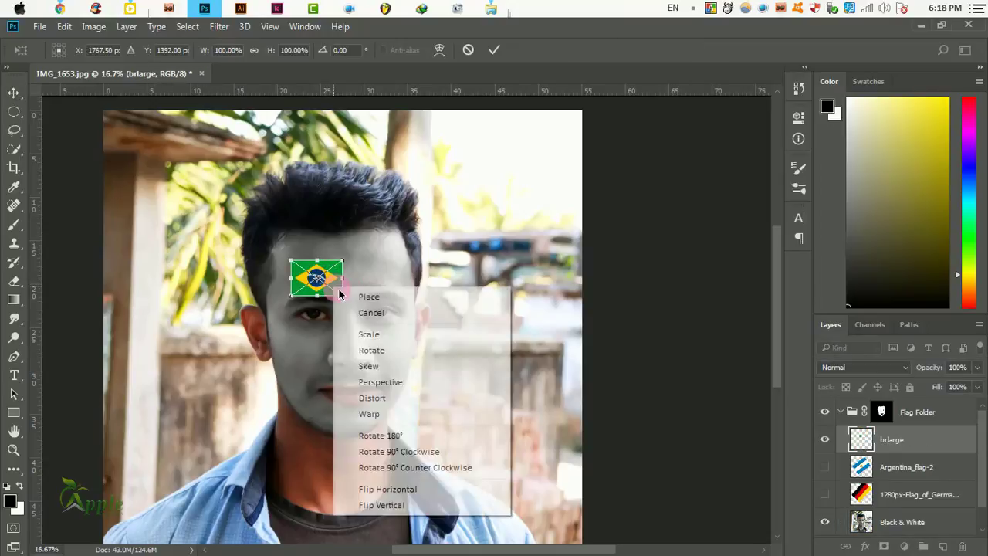
{"action": "left_click", "coordinate": [422, 451]}
{"action": "left_click_drag", "start_coordinate": [337, 303], "coordinate": [401, 435]}
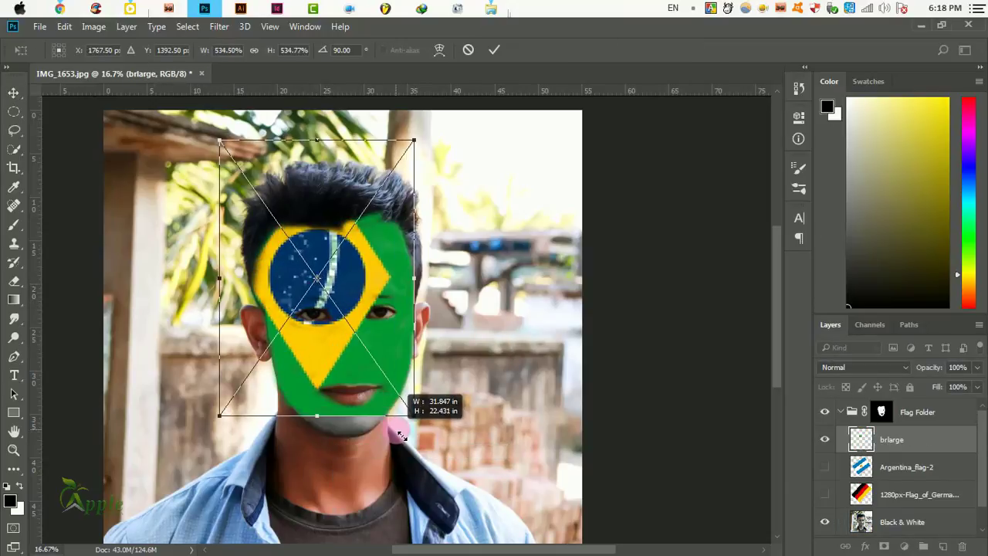
{"action": "left_click_drag", "start_coordinate": [372, 343], "coordinate": [398, 388]}
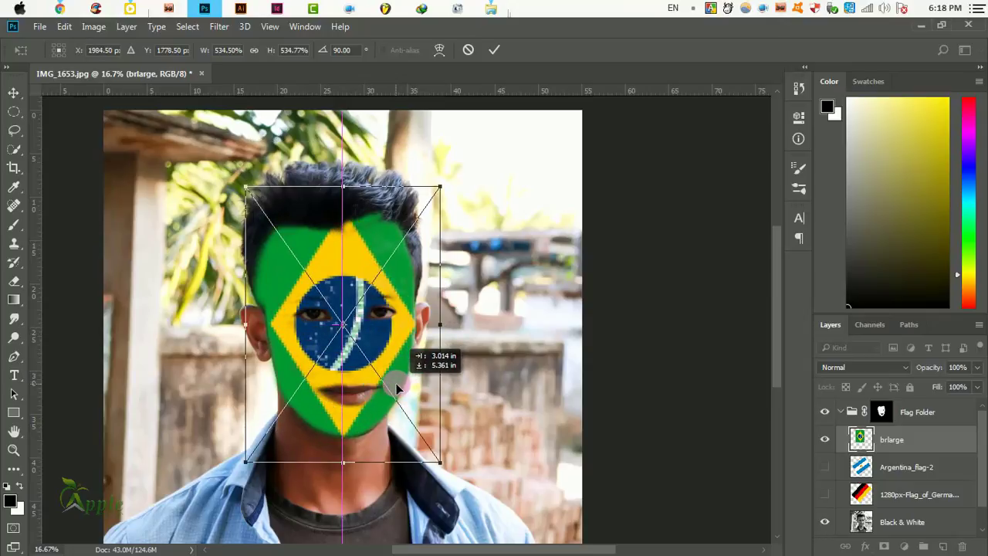
{"action": "left_click_drag", "start_coordinate": [472, 138], "coordinate": [477, 144]}
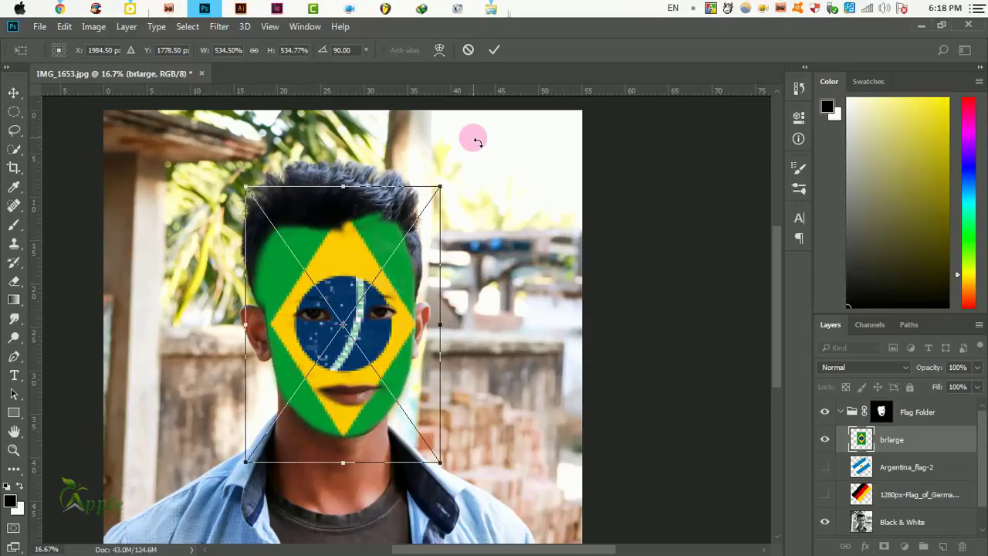
{"action": "key", "text": "Right"}
{"action": "key", "text": "Right"}
{"action": "key", "text": "Right"}
{"action": "key", "text": "Right"}
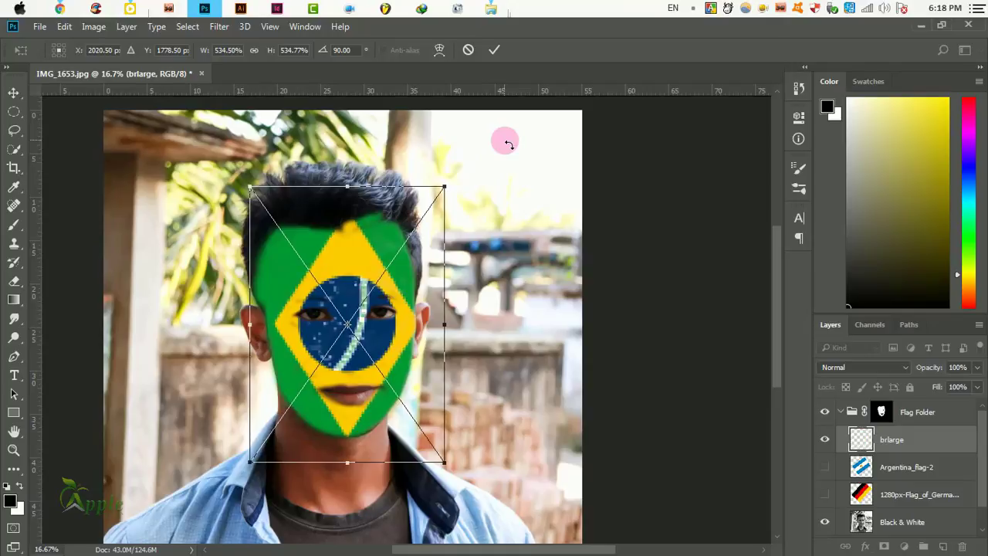
{"action": "key", "text": "Right"}
{"action": "key", "text": "Right"}
{"action": "key", "text": "Right"}
{"action": "key", "text": "Right"}
{"action": "key", "text": "Right"}
{"action": "key", "text": "Right"}
{"action": "key", "text": "Right"}
{"action": "key", "text": "Right"}
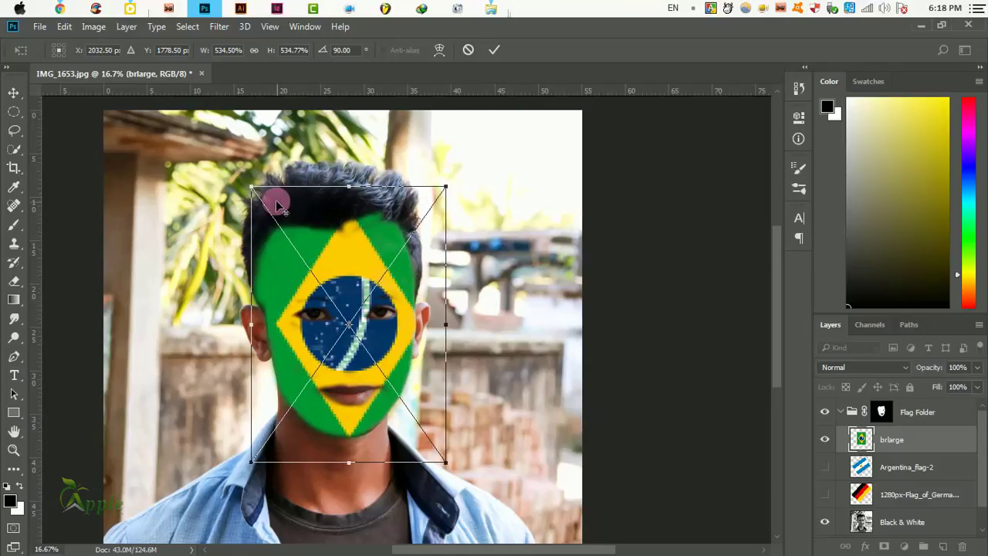
{"action": "left_click_drag", "start_coordinate": [257, 190], "coordinate": [240, 169]}
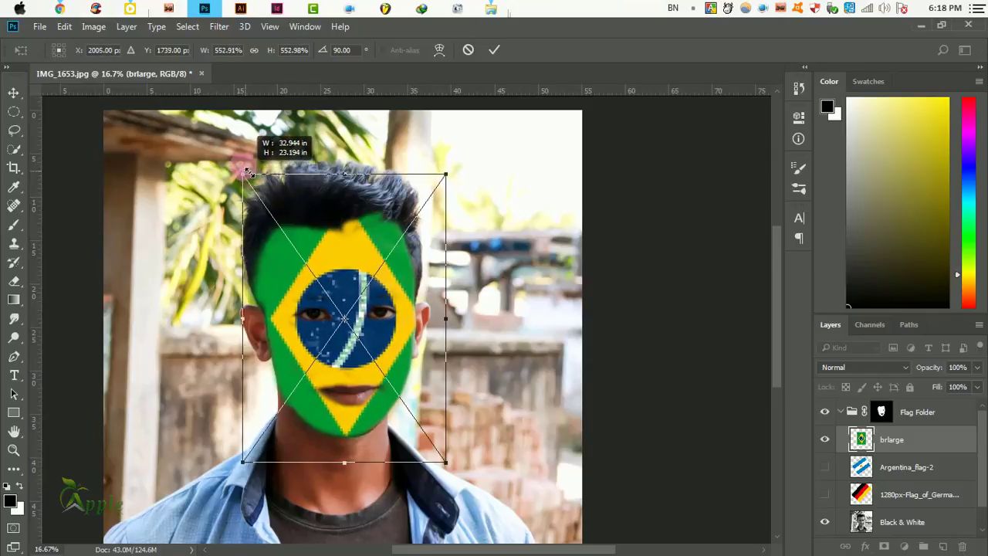
{"action": "left_click_drag", "start_coordinate": [444, 465], "coordinate": [454, 479]}
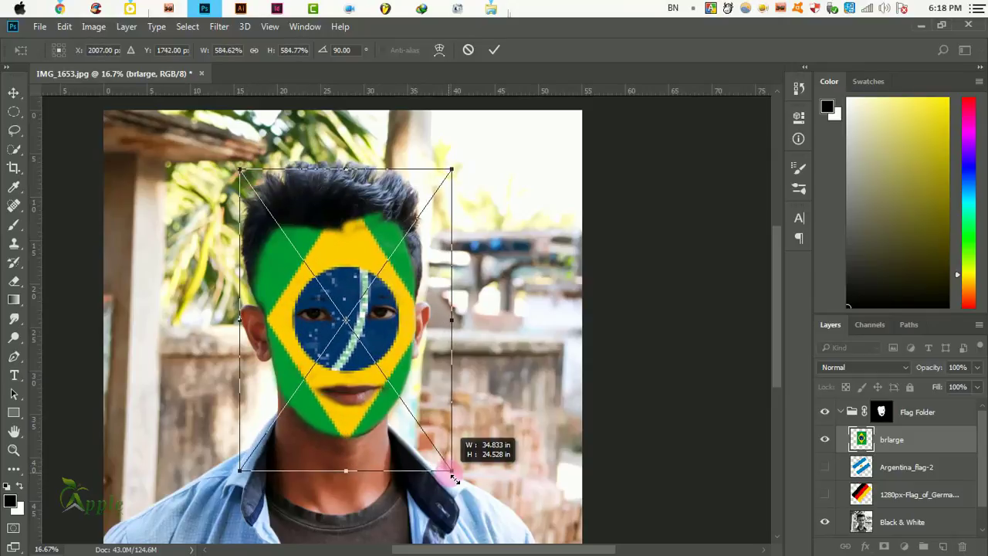
{"action": "left_click_drag", "start_coordinate": [444, 410], "coordinate": [445, 410]}
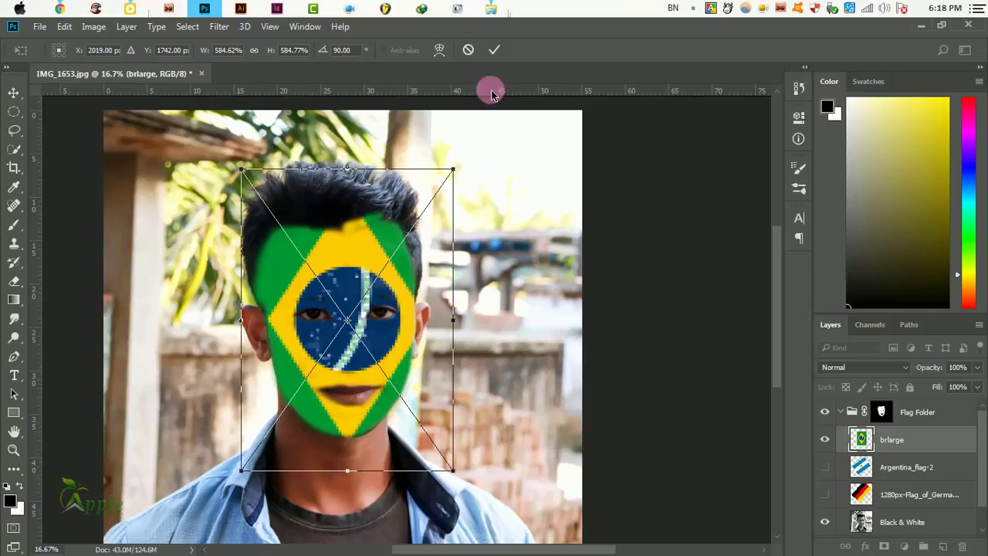
{"action": "left_click", "coordinate": [495, 50]}
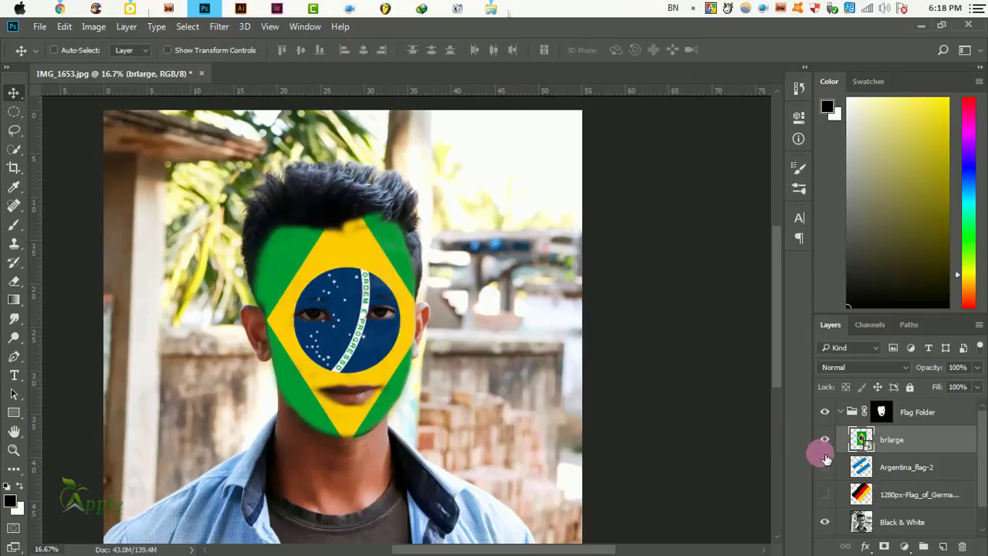
Step: Set the brlarge layer's blend mode to Multiply and zoom in on the face
{"action": "left_click", "coordinate": [865, 367]}
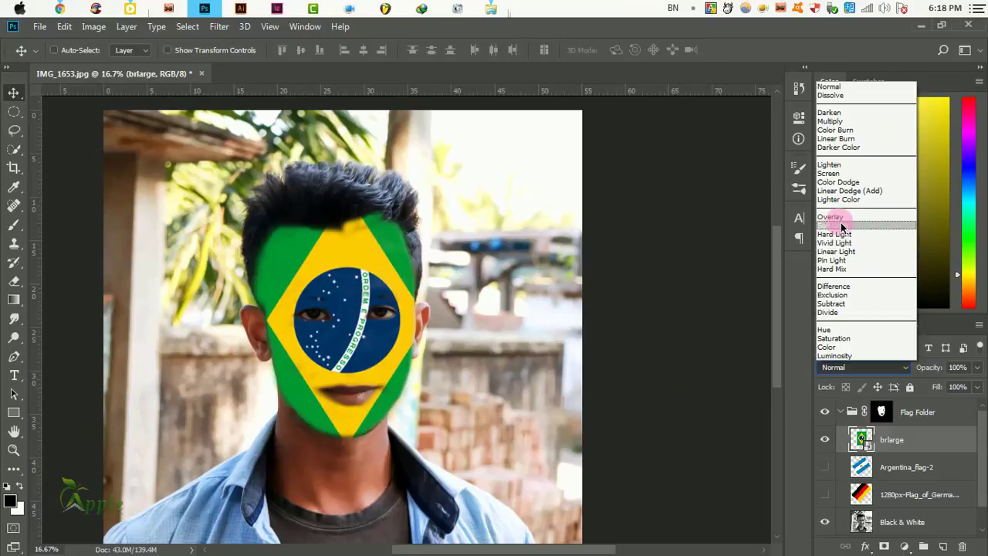
{"action": "left_click", "coordinate": [833, 122]}
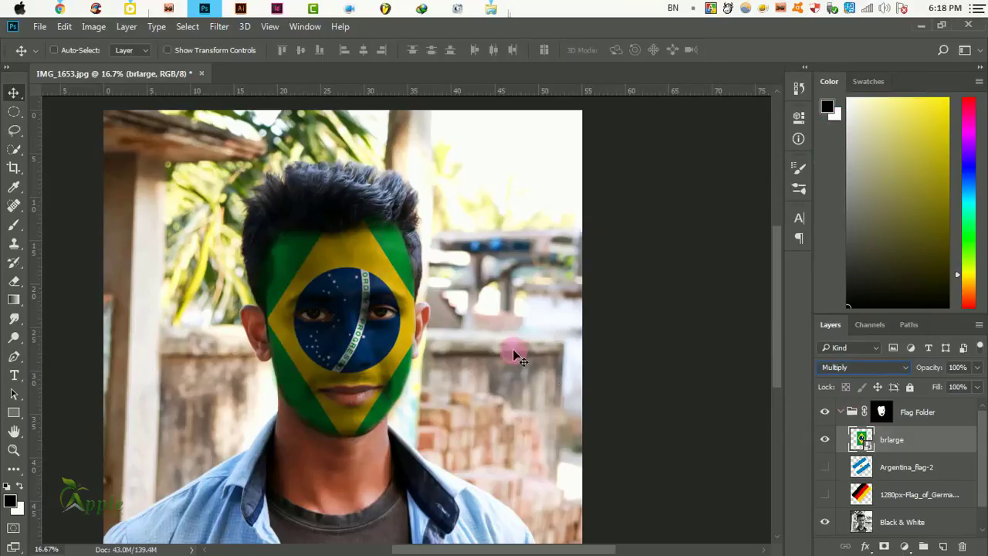
{"action": "scroll", "coordinate": [351, 298], "scroll_direction": "up", "scroll_amount": 1}
{"action": "scroll", "coordinate": [386, 308], "scroll_direction": "up", "scroll_amount": 1}
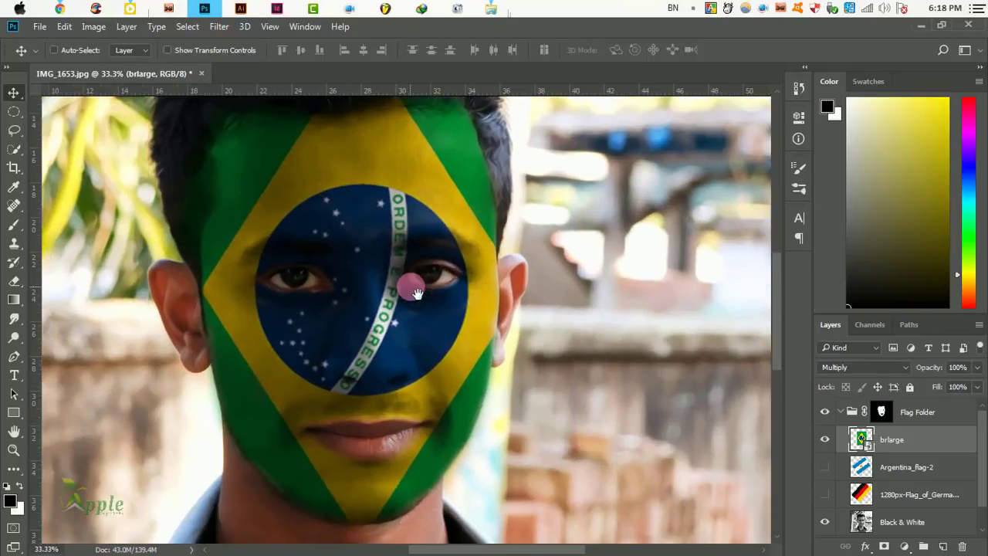
{"action": "left_click_drag", "start_coordinate": [415, 304], "coordinate": [427, 376]}
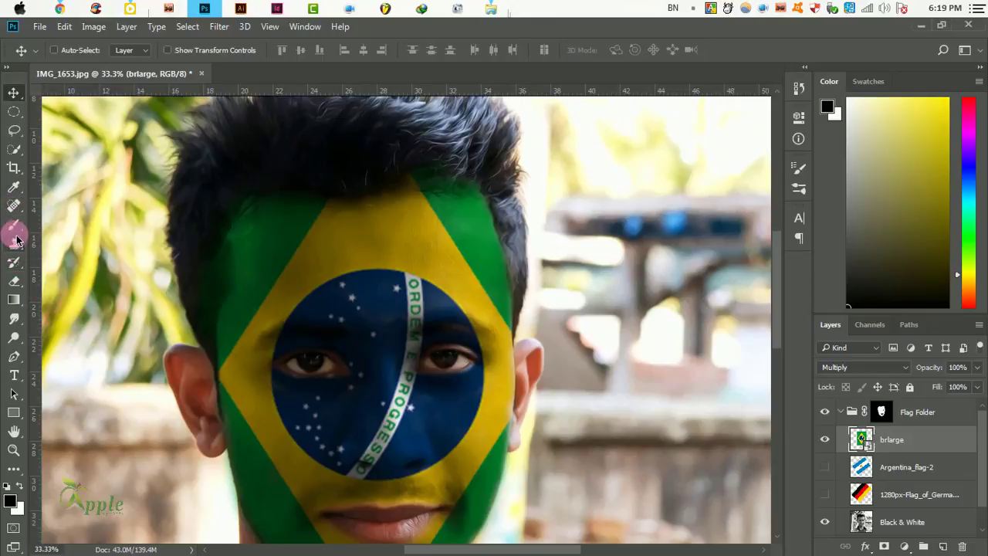
Step: Rasterize the Brazil flag and smudge its edges on the forehead, left cheek and chin
{"action": "left_click", "coordinate": [13, 318]}
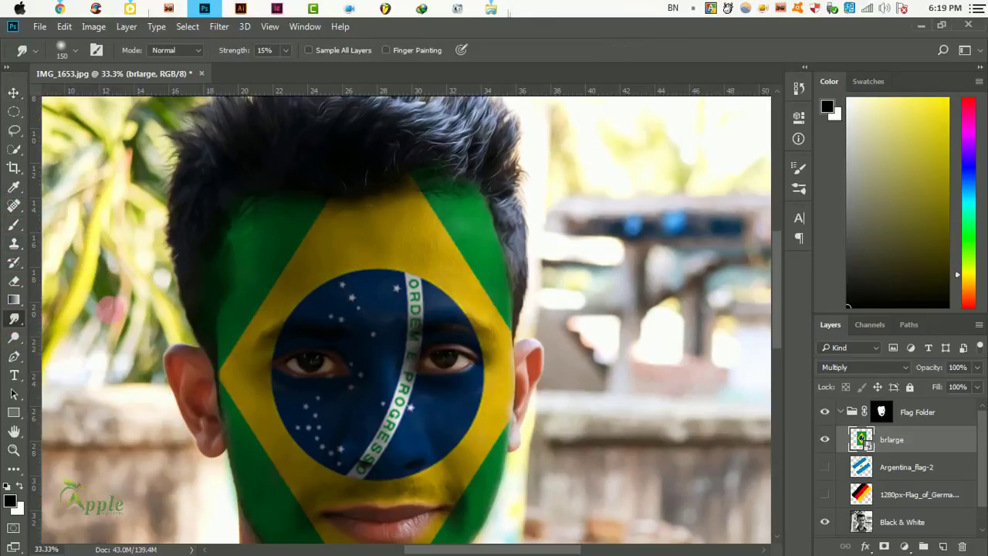
{"action": "left_click", "coordinate": [320, 266]}
{"action": "left_click", "coordinate": [448, 244]}
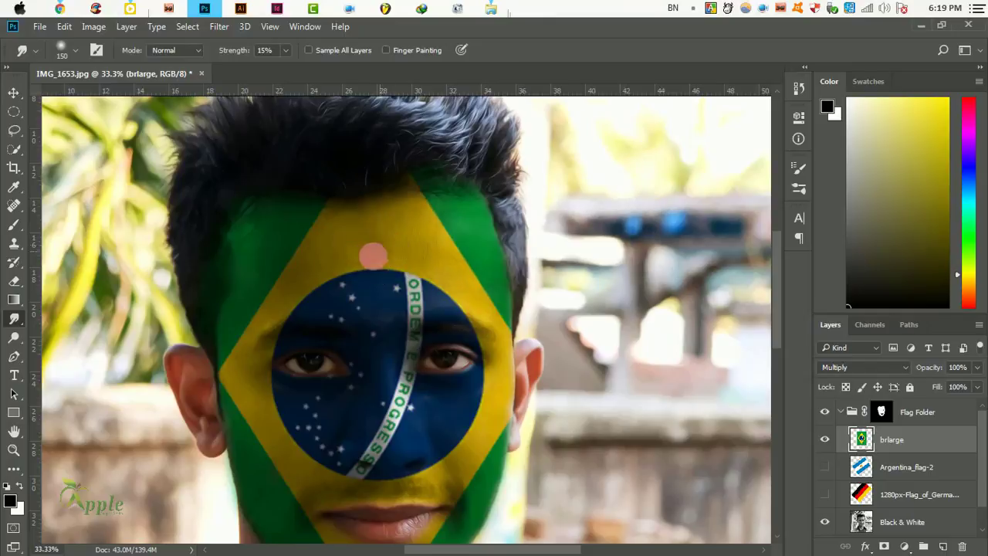
{"action": "key", "text": "bracketright"}
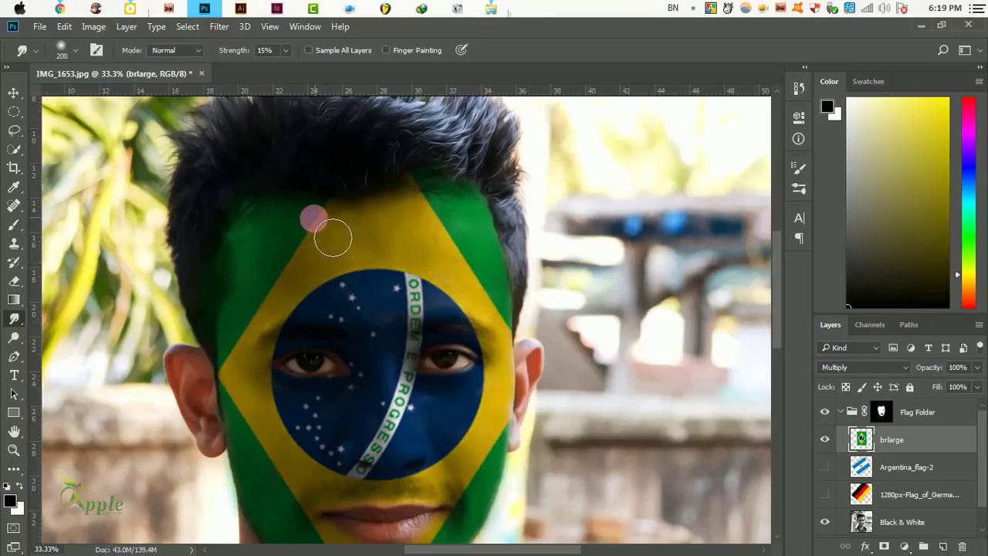
{"action": "mouse_move", "coordinate": [333, 239]}
{"action": "left_mouse_down"}
{"action": "mouse_move", "coordinate": [240, 356]}
{"action": "mouse_move", "coordinate": [237, 401]}
{"action": "mouse_move", "coordinate": [260, 436]}
{"action": "left_mouse_up"}
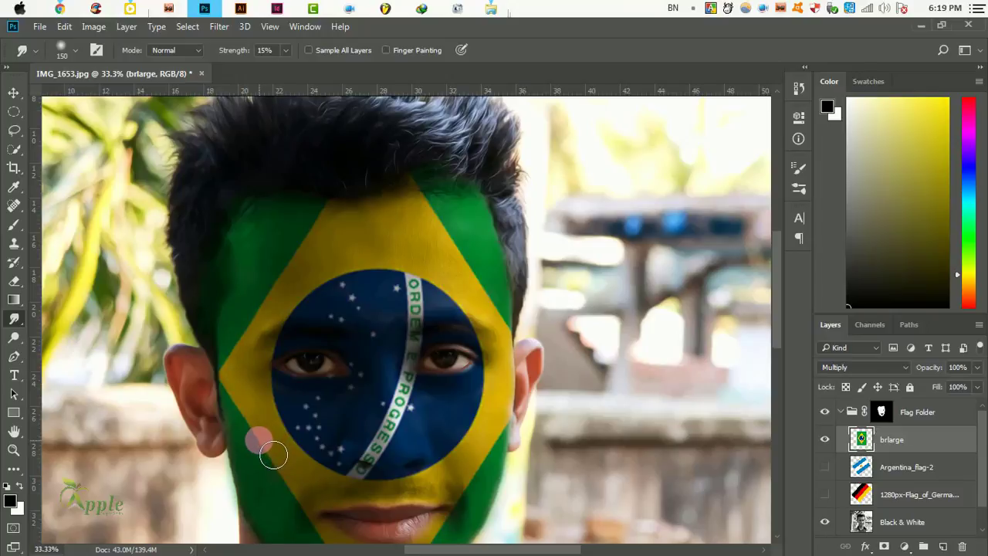
{"action": "left_click_drag", "start_coordinate": [273, 456], "coordinate": [281, 471]}
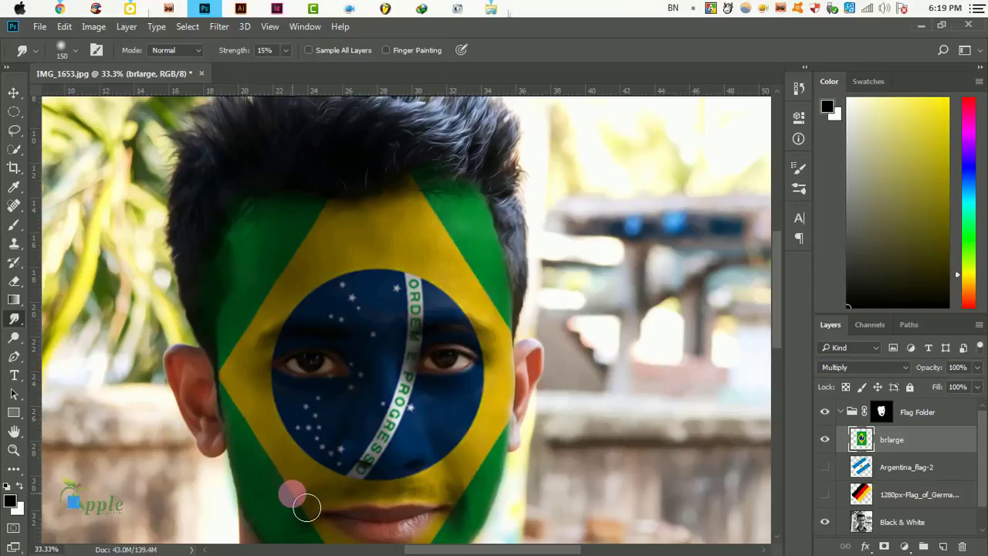
{"action": "mouse_move", "coordinate": [306, 506]}
{"action": "left_mouse_down"}
{"action": "mouse_move", "coordinate": [400, 494]}
{"action": "mouse_move", "coordinate": [375, 425]}
{"action": "left_mouse_up"}
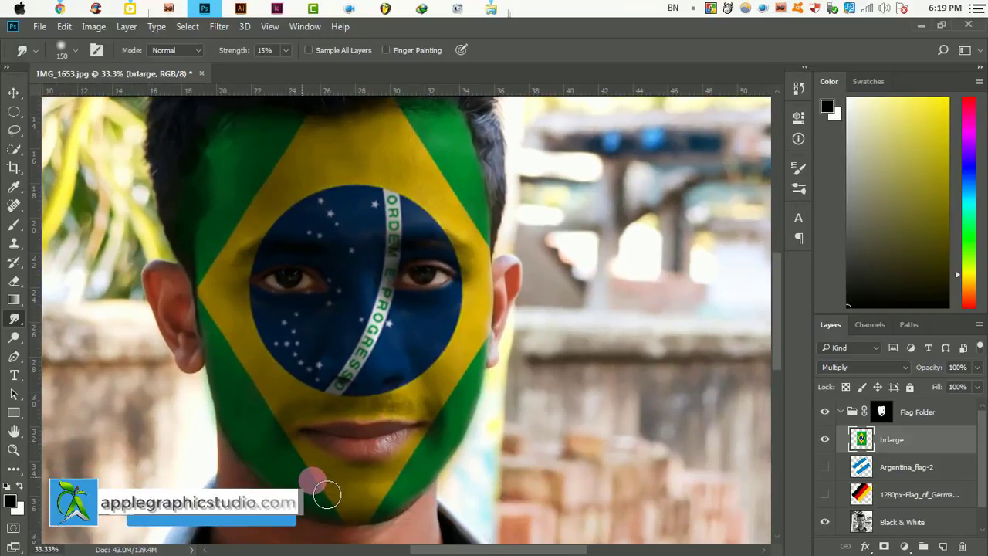
{"action": "mouse_move", "coordinate": [349, 526]}
{"action": "left_mouse_down"}
{"action": "mouse_move", "coordinate": [471, 519]}
{"action": "mouse_move", "coordinate": [388, 525]}
{"action": "mouse_move", "coordinate": [388, 481]}
{"action": "mouse_move", "coordinate": [430, 441]}
{"action": "mouse_move", "coordinate": [457, 389]}
{"action": "mouse_move", "coordinate": [486, 376]}
{"action": "left_mouse_up"}
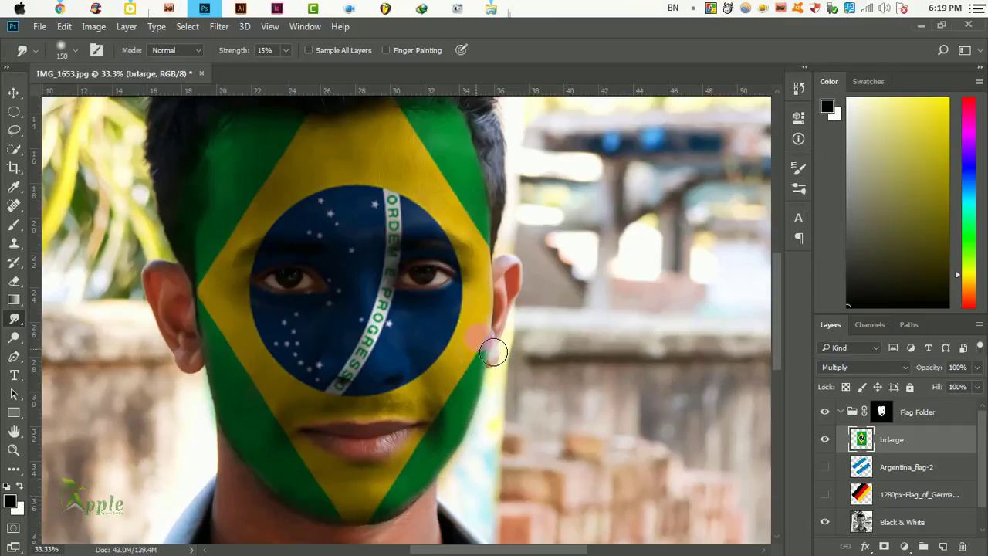
Step: Smudge the green/yellow edge on the forehead, then zoom out to the whole portrait
{"action": "left_click_drag", "start_coordinate": [560, 255], "coordinate": [577, 354]}
{"action": "left_click", "coordinate": [454, 229], "text": "ctrl"}
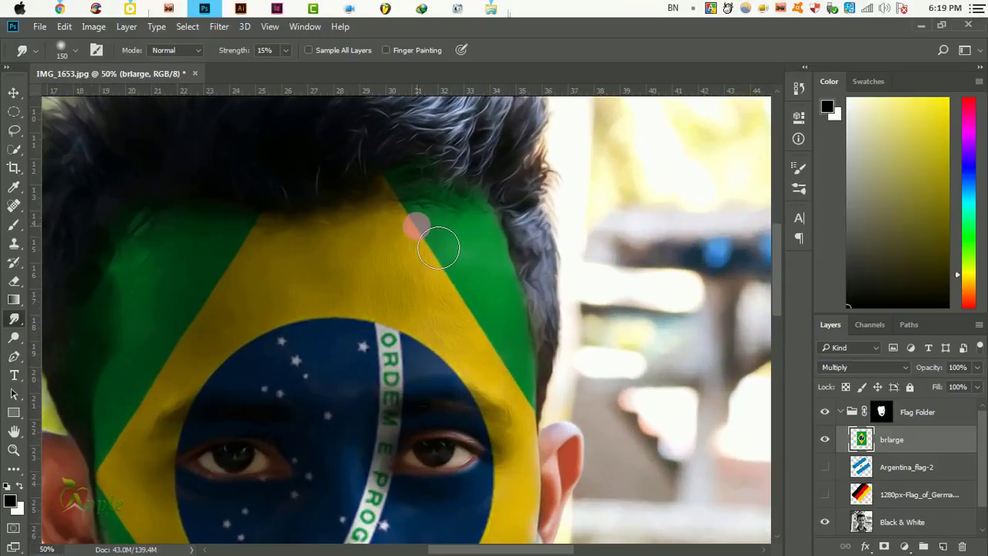
{"action": "mouse_move", "coordinate": [437, 242]}
{"action": "left_mouse_down"}
{"action": "mouse_move", "coordinate": [441, 276]}
{"action": "mouse_move", "coordinate": [480, 309]}
{"action": "left_mouse_up"}
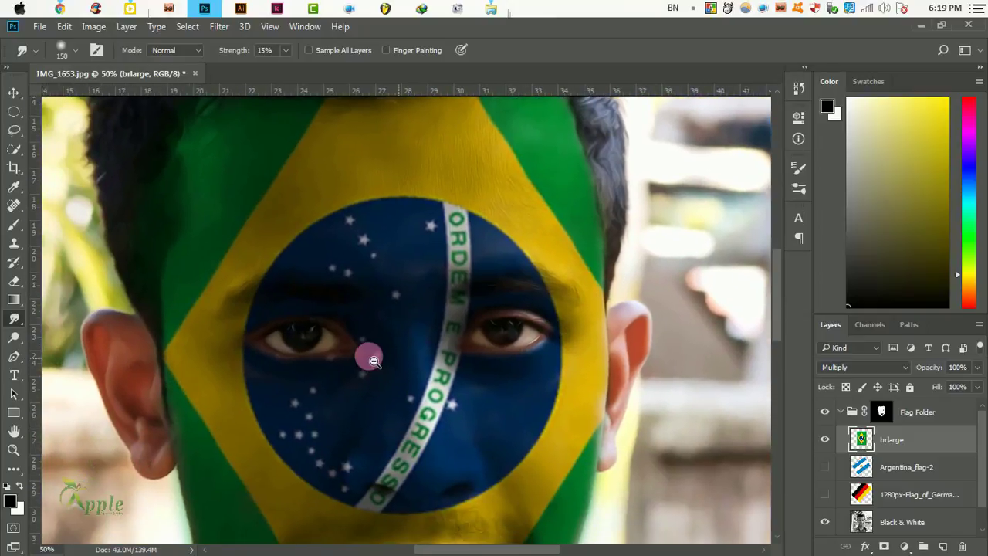
{"action": "left_click", "coordinate": [371, 355], "text": "alt"}
{"action": "left_click", "coordinate": [373, 361], "text": "alt"}
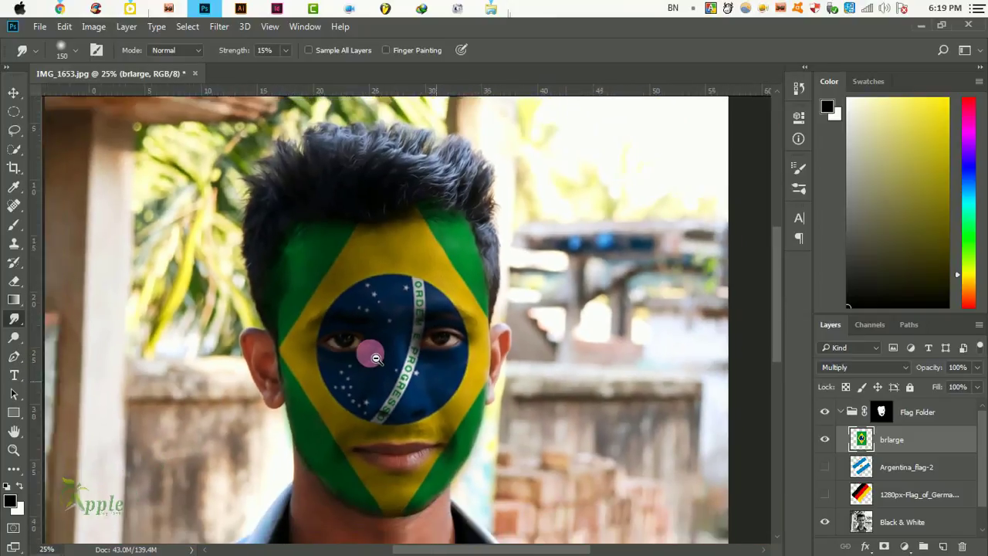
Step: Start Save As with the Desktop chosen as the save location
{"action": "left_click", "coordinate": [23, 95]}
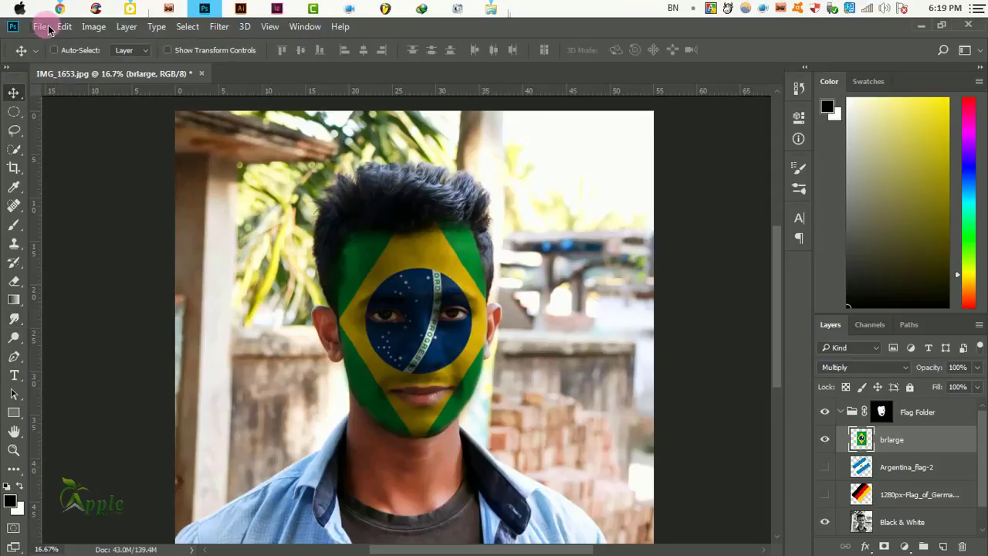
{"action": "left_click", "coordinate": [40, 27]}
{"action": "left_click", "coordinate": [170, 181]}
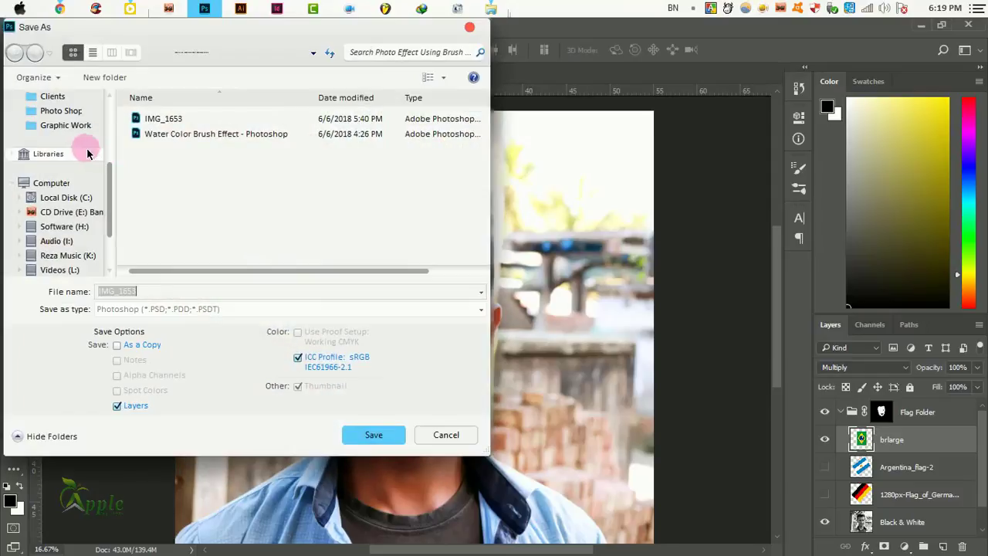
{"action": "left_click_drag", "start_coordinate": [115, 194], "coordinate": [110, 85]}
{"action": "left_click", "coordinate": [60, 118]}
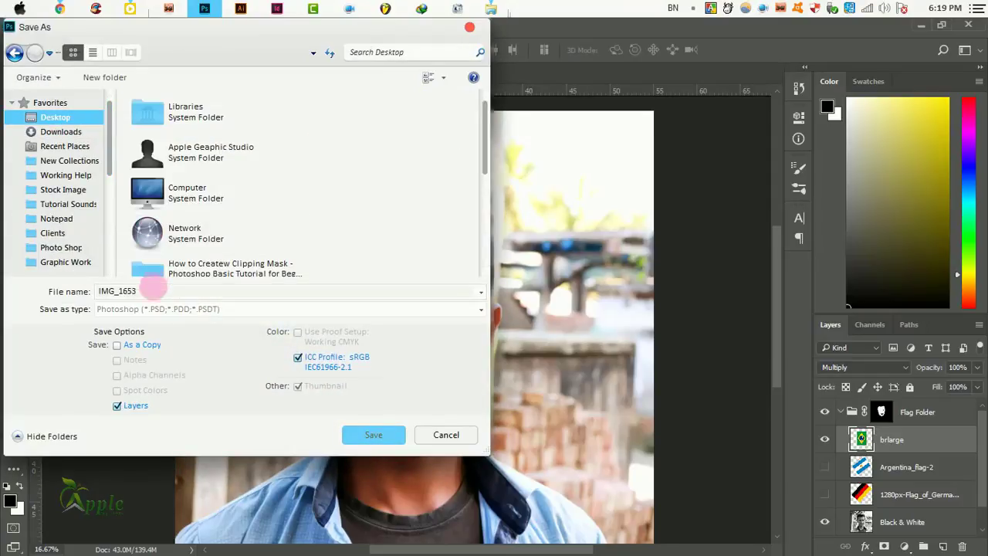
Step: Name the file 'Brajil' with an English keyboard and save it as a Maximum-quality JPEG
{"action": "type", "text": "ফ্লাগ"}
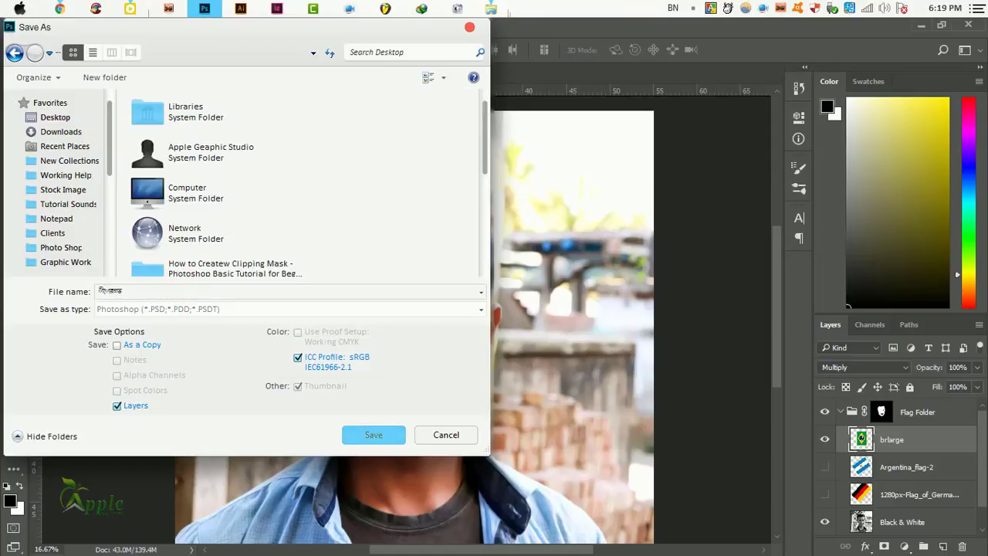
{"action": "key", "text": "BackSpace"}
{"action": "key", "text": "BackSpace"}
{"action": "key", "text": "BackSpace"}
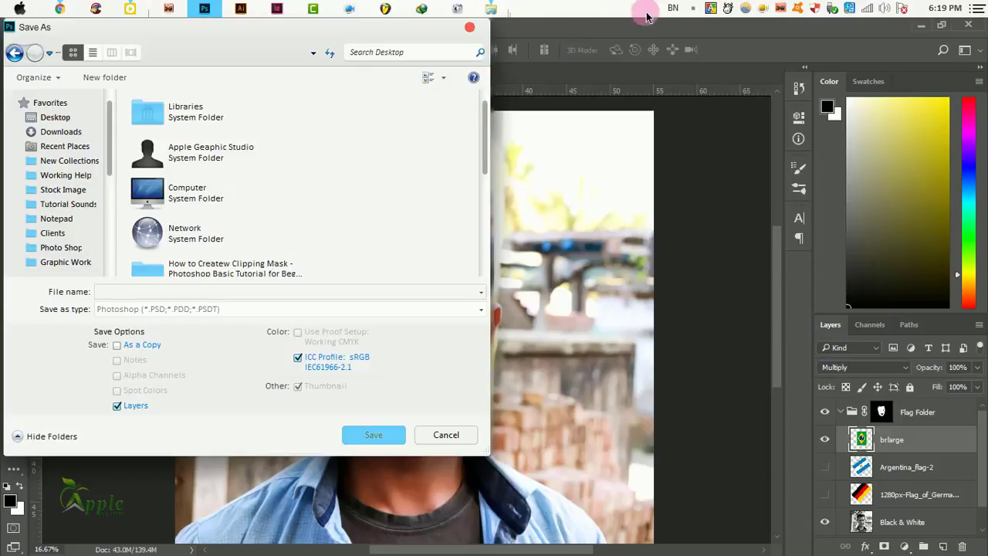
{"action": "left_click", "coordinate": [672, 8]}
{"action": "left_click", "coordinate": [672, 32]}
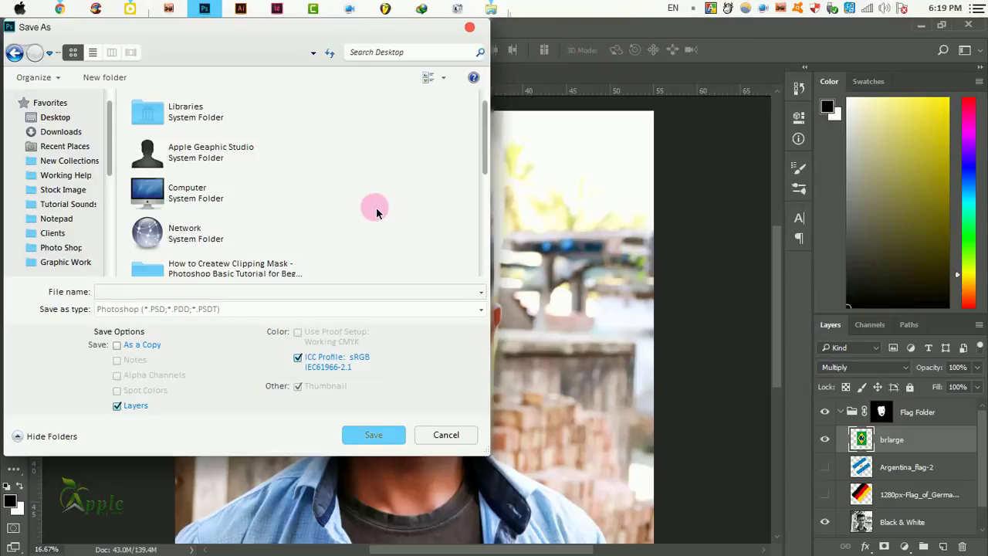
{"action": "type", "text": "Brajil"}
{"action": "left_click", "coordinate": [262, 309]}
{"action": "left_click", "coordinate": [221, 413]}
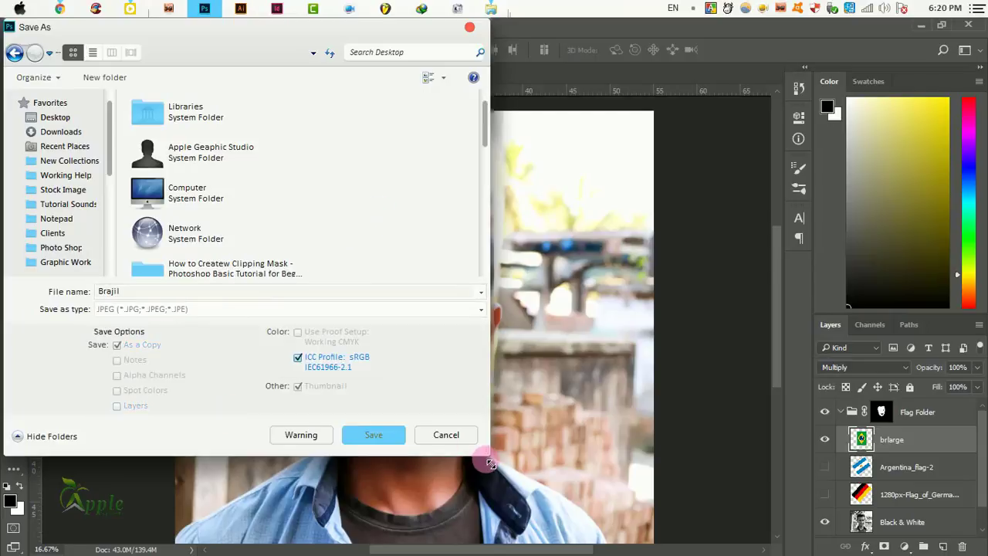
{"action": "left_click", "coordinate": [385, 438]}
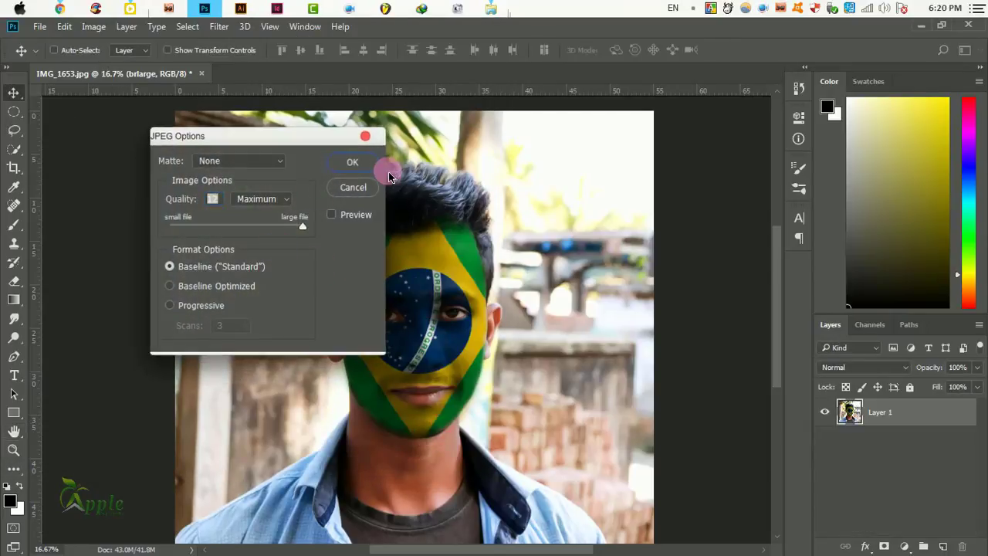
{"action": "left_click", "coordinate": [383, 168]}
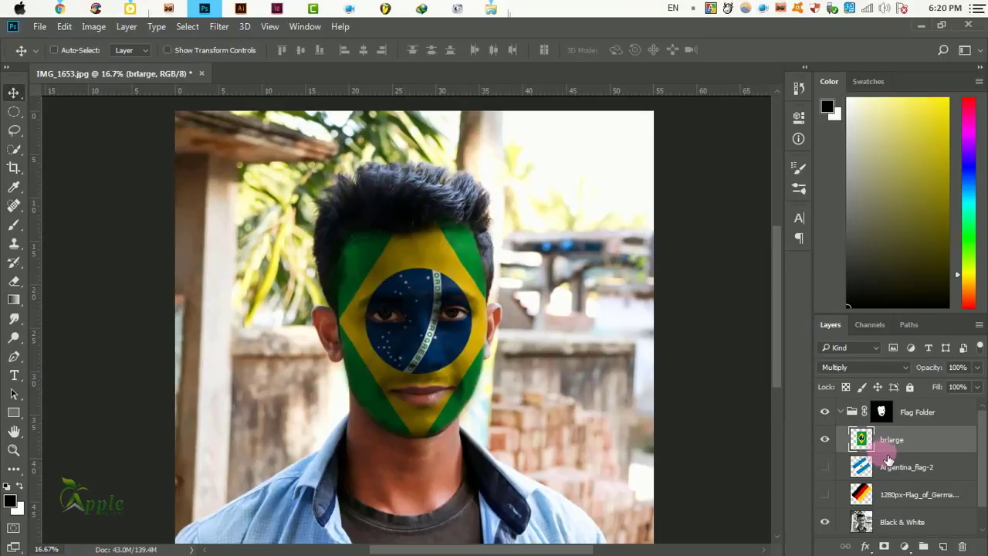
Step: Compare the flag layers, leaving only 1280px-Flag_of_Germany visible, and zoom in on the face
{"action": "left_click", "coordinate": [826, 439]}
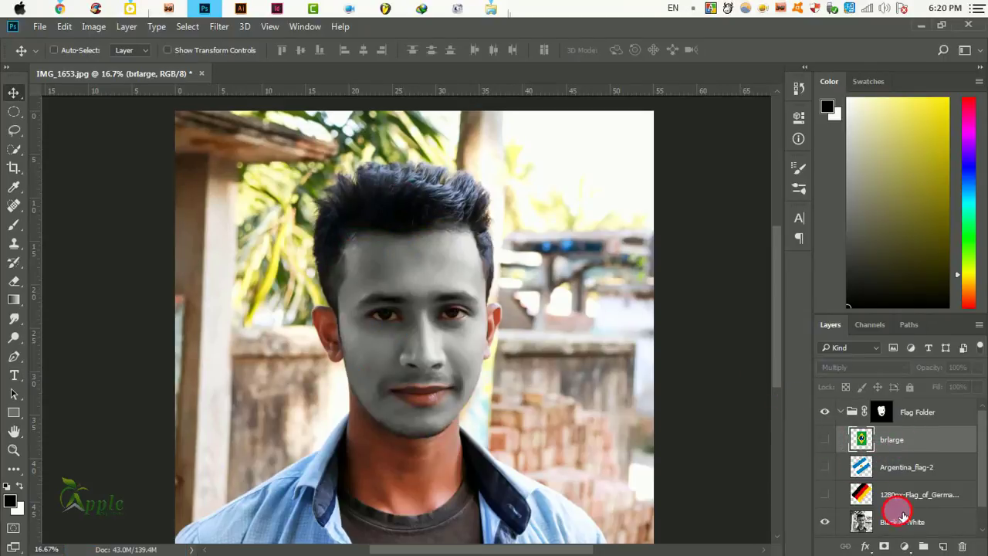
{"action": "left_click", "coordinate": [892, 519]}
{"action": "left_click", "coordinate": [873, 495]}
{"action": "left_click", "coordinate": [826, 494]}
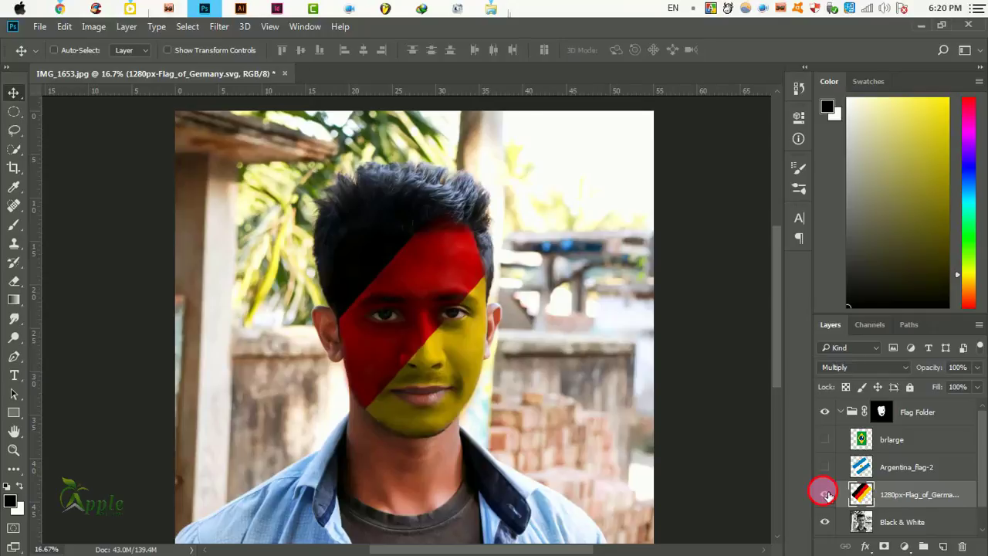
{"action": "left_click", "coordinate": [827, 495]}
{"action": "left_click", "coordinate": [826, 467]}
{"action": "left_click", "coordinate": [826, 467]}
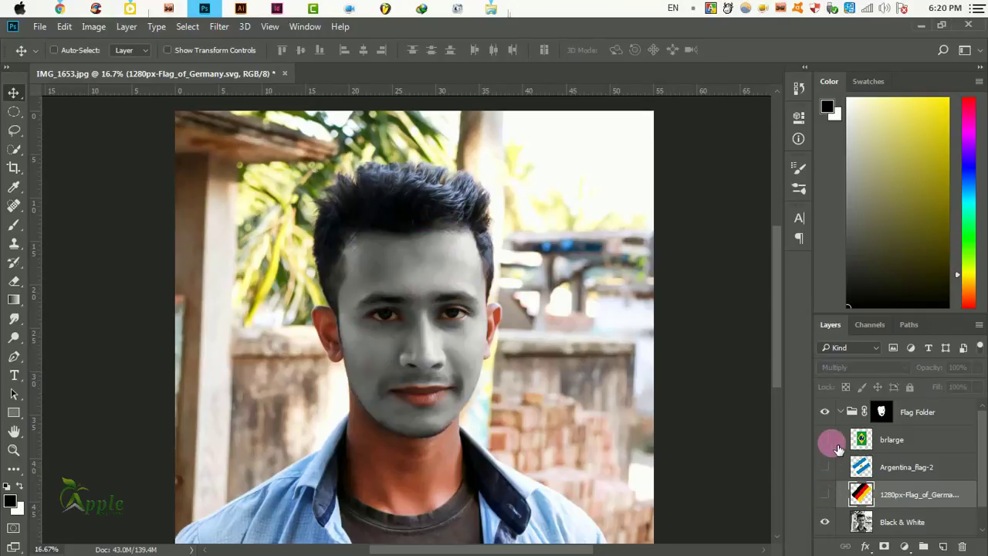
{"action": "left_click", "coordinate": [826, 440]}
{"action": "left_click", "coordinate": [826, 439]}
{"action": "left_click", "coordinate": [827, 494]}
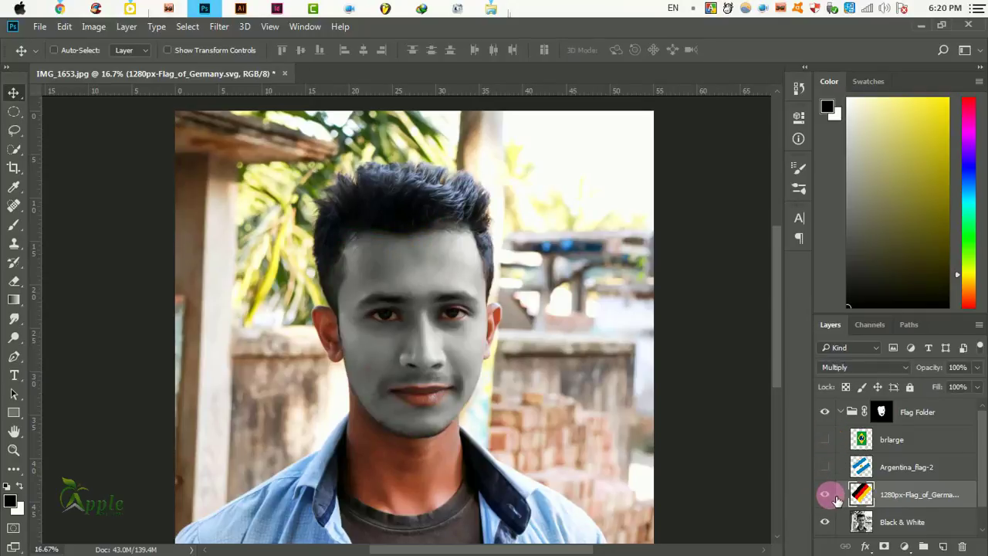
{"action": "left_click", "coordinate": [352, 330], "text": "ctrl"}
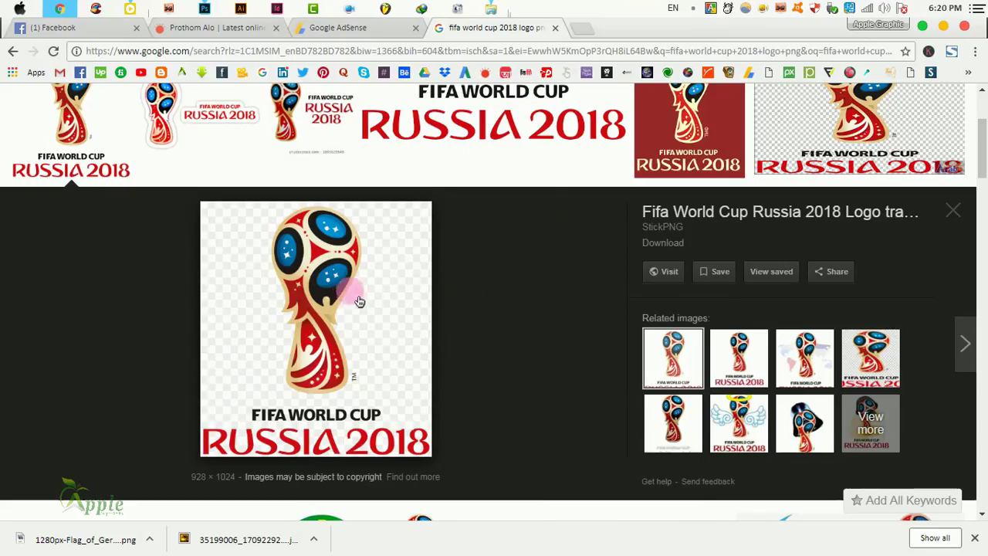
Step: Download the transparent FIFA World Cup Russia 2018 logo PNG from StickPNG and show it in its folder
{"action": "right_click", "coordinate": [349, 290]}
{"action": "left_click", "coordinate": [389, 403]}
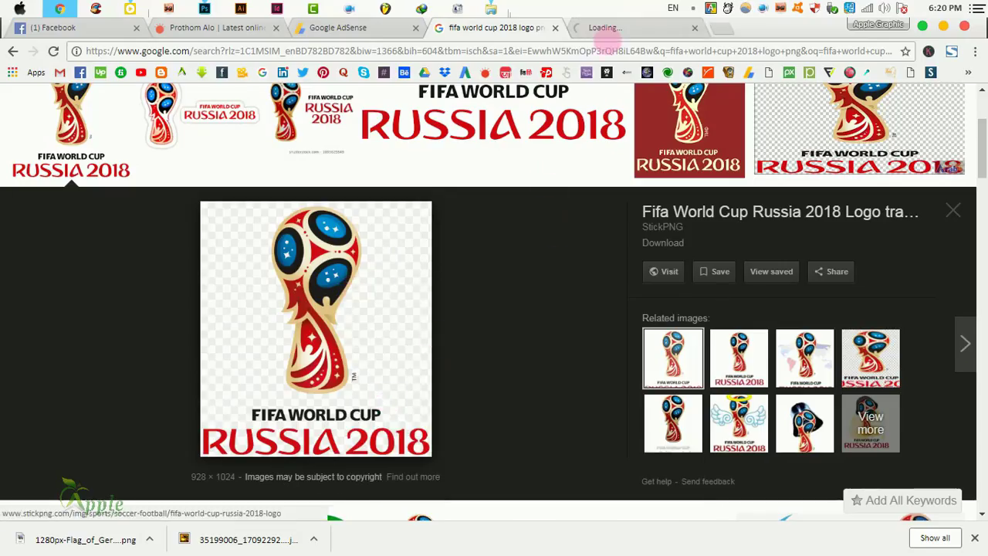
{"action": "left_click", "coordinate": [610, 31]}
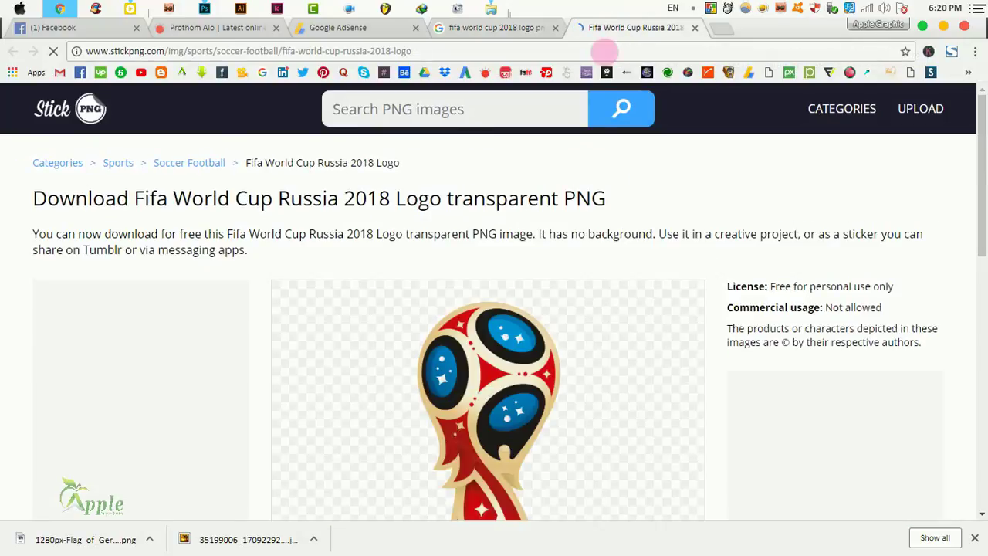
{"action": "scroll", "coordinate": [494, 247], "scroll_direction": "down", "scroll_amount": 2}
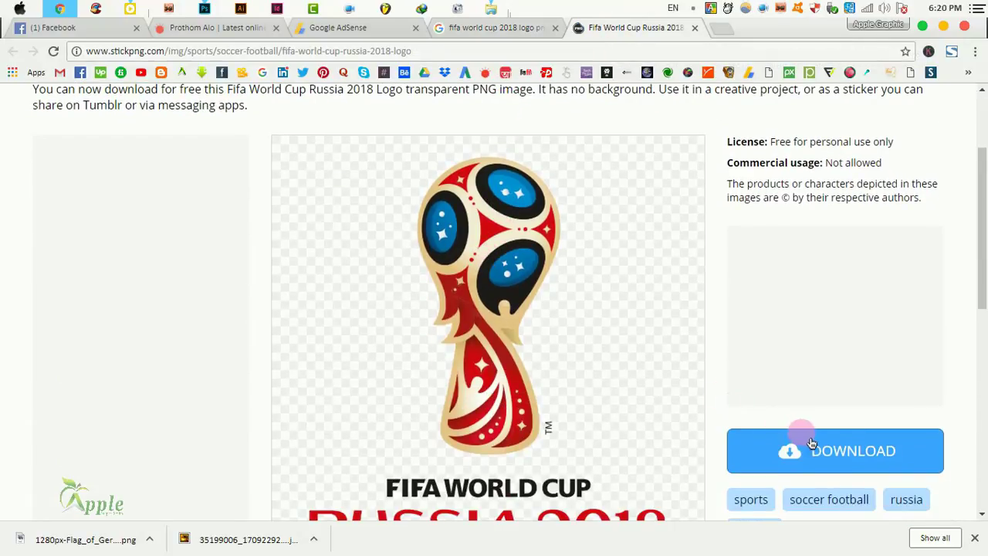
{"action": "scroll", "coordinate": [646, 382], "scroll_direction": "down", "scroll_amount": 2}
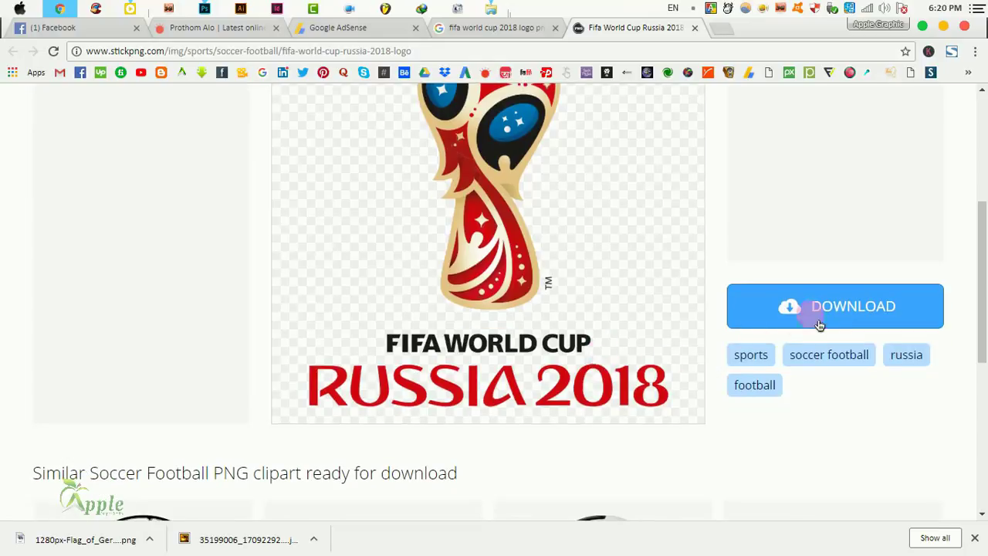
{"action": "left_click", "coordinate": [823, 315]}
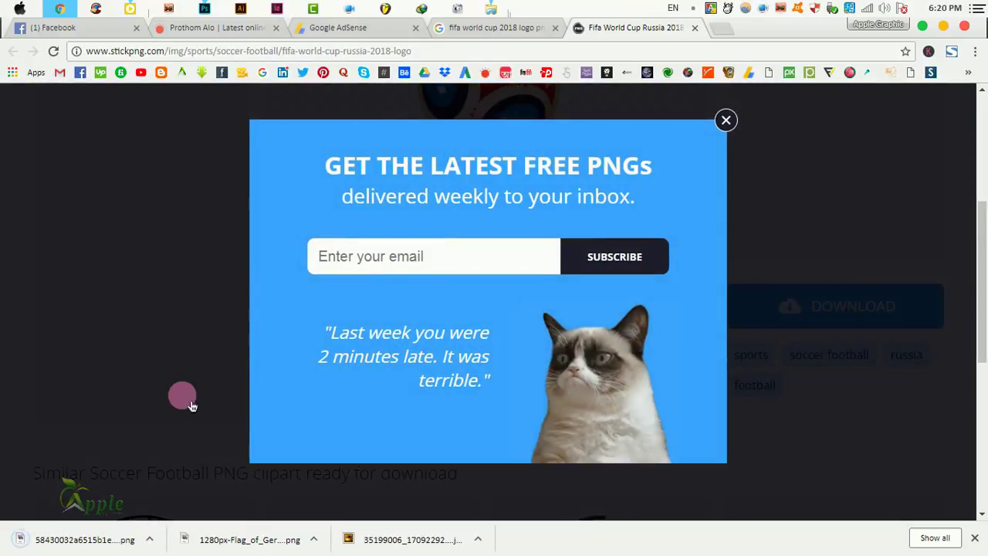
{"action": "right_click", "coordinate": [91, 532]}
{"action": "left_click", "coordinate": [139, 498]}
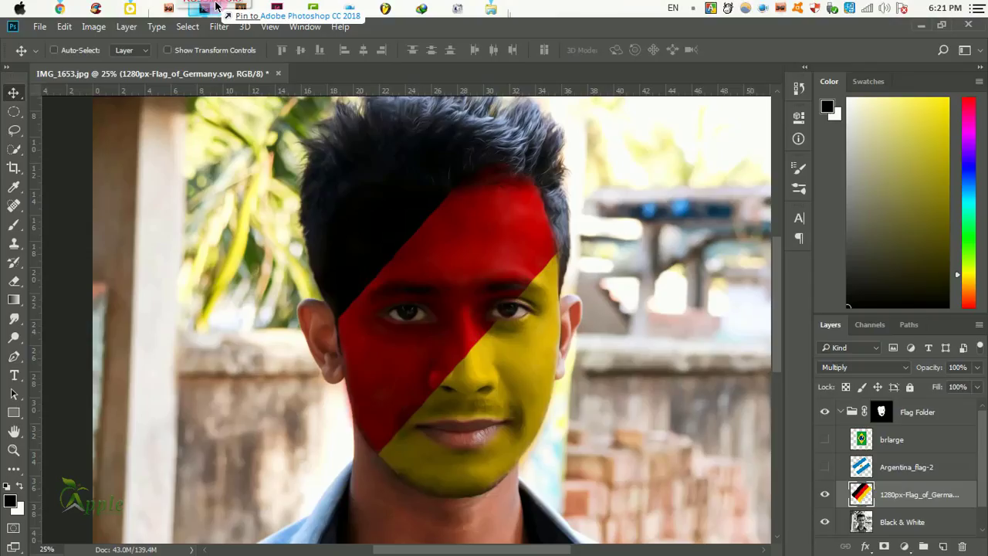
Step: Place the World Cup logo PNG, scale it to about 28%, and move it onto the yellow cheek
{"action": "left_click_drag", "start_coordinate": [398, 160], "coordinate": [502, 357]}
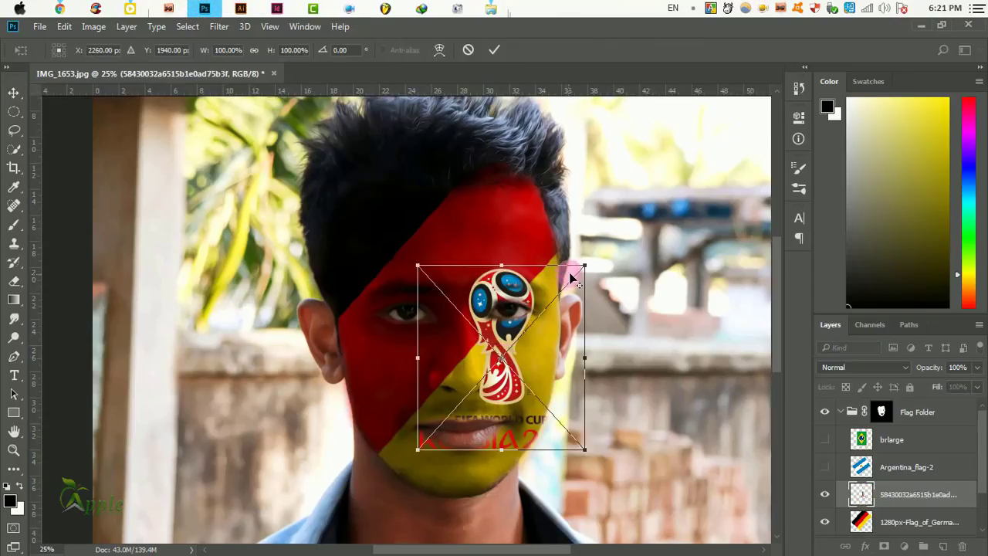
{"action": "left_click_drag", "start_coordinate": [592, 268], "coordinate": [543, 328]}
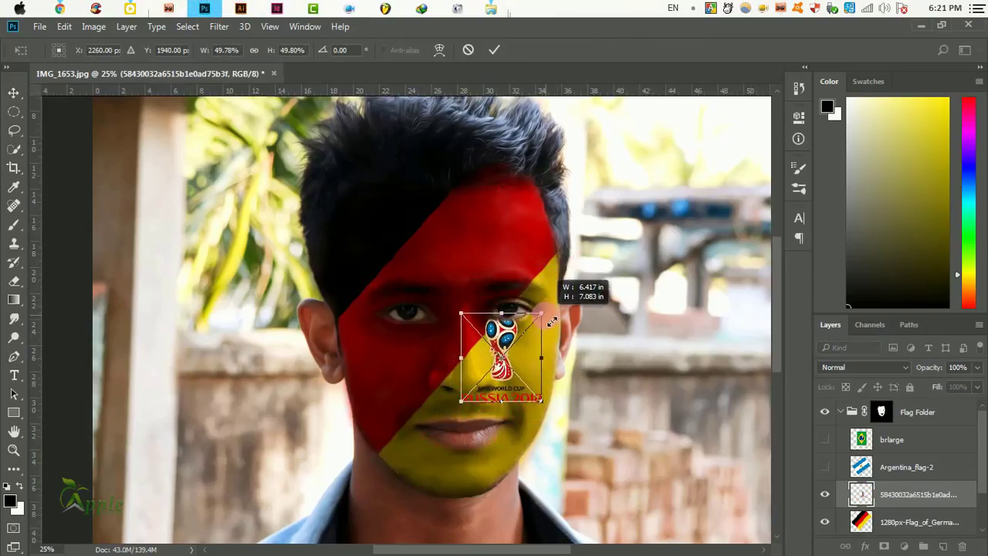
{"action": "mouse_move", "coordinate": [543, 328]}
{"action": "left_mouse_down"}
{"action": "mouse_move", "coordinate": [526, 333]}
{"action": "mouse_move", "coordinate": [535, 367]}
{"action": "mouse_move", "coordinate": [376, 362]}
{"action": "left_mouse_up"}
{"action": "left_click", "coordinate": [494, 49]}
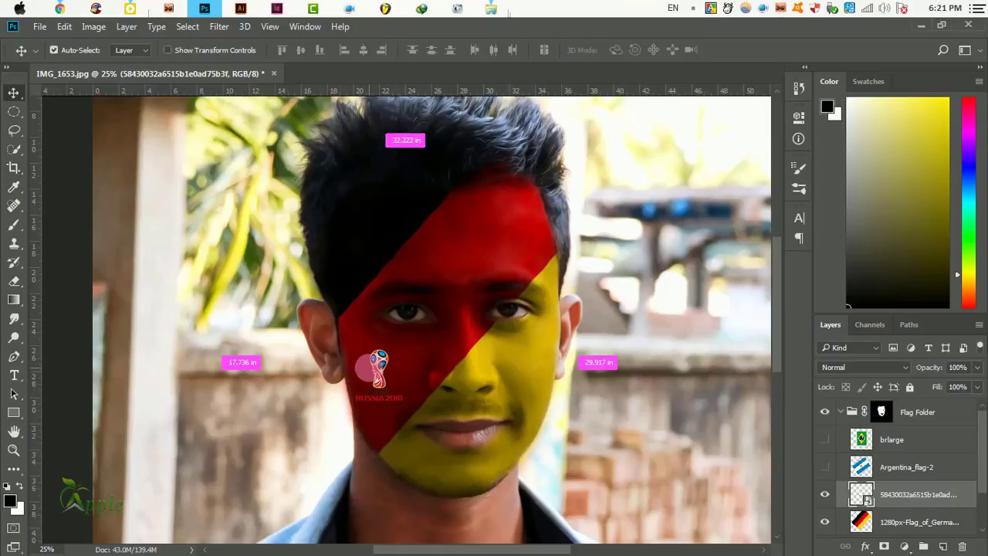
{"action": "key", "text": "ctrl+plus"}
{"action": "key", "text": "ctrl+plus"}
{"action": "key", "text": "ctrl+plus"}
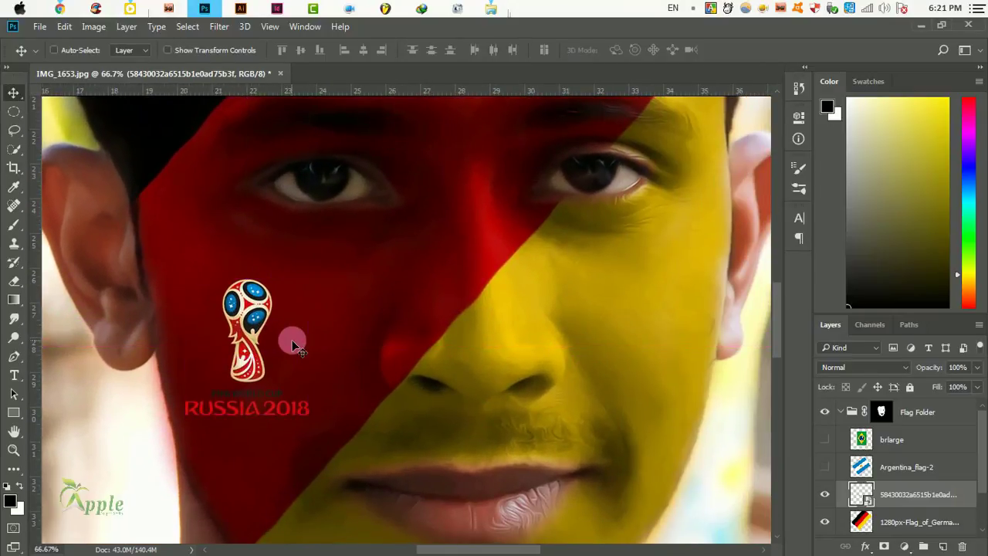
{"action": "mouse_move", "coordinate": [291, 337]}
{"action": "left_mouse_down"}
{"action": "mouse_move", "coordinate": [640, 346]}
{"action": "mouse_move", "coordinate": [671, 334]}
{"action": "left_mouse_up"}
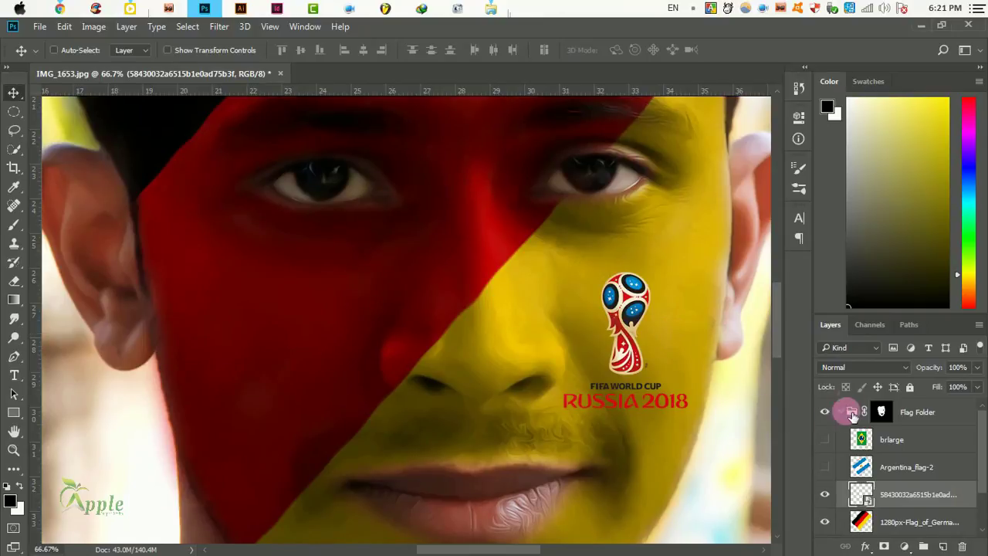
Step: Set the logo layer's blend mode to Linear Burn and center the logo in view
{"action": "left_click", "coordinate": [865, 365]}
{"action": "left_click", "coordinate": [846, 93]}
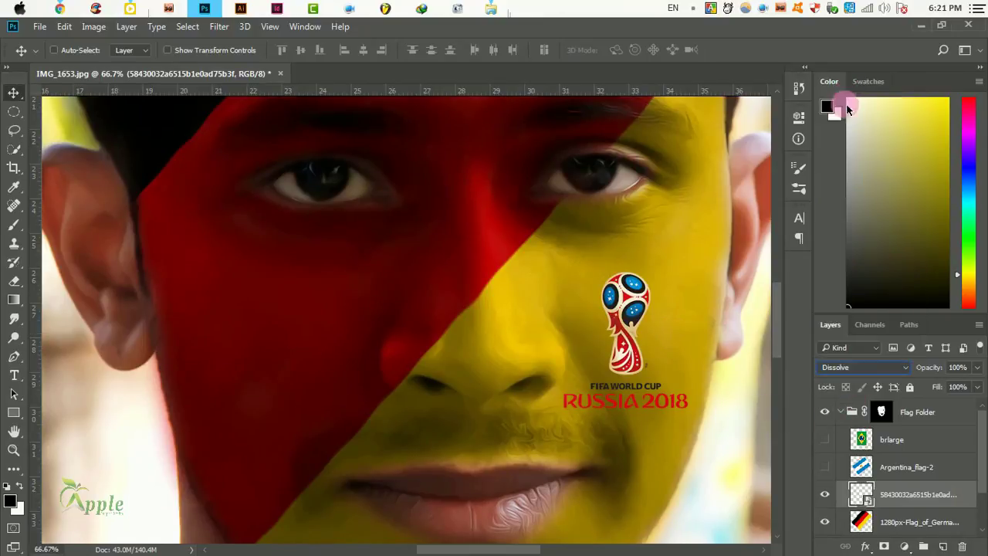
{"action": "key", "text": "shift+plus"}
{"action": "key", "text": "shift+plus"}
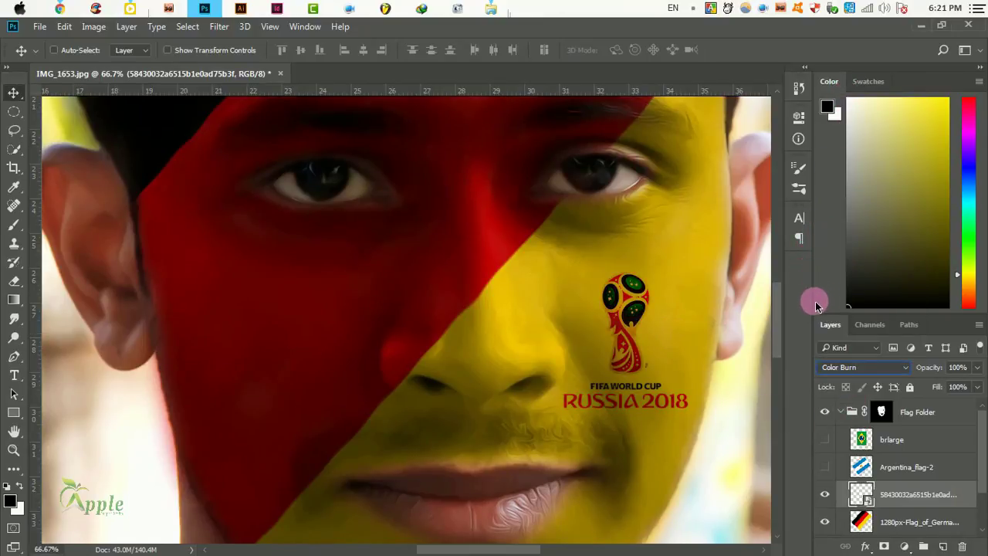
{"action": "key", "text": "shift+plus"}
{"action": "key", "text": "shift+minus"}
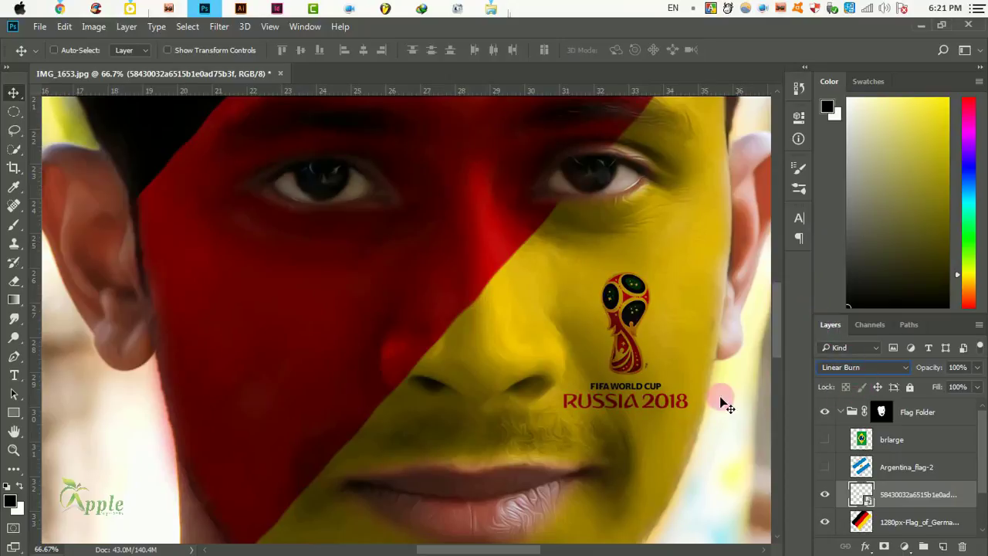
{"action": "scroll", "coordinate": [660, 363], "scroll_direction": "up", "scroll_amount": 1}
{"action": "left_click_drag", "start_coordinate": [676, 363], "coordinate": [506, 360]}
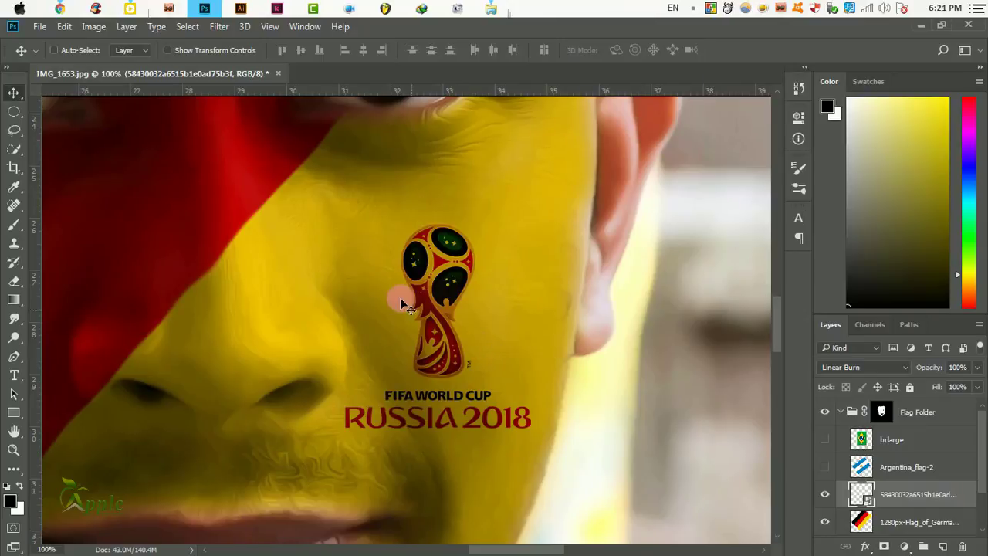
{"action": "left_click", "coordinate": [64, 26]}
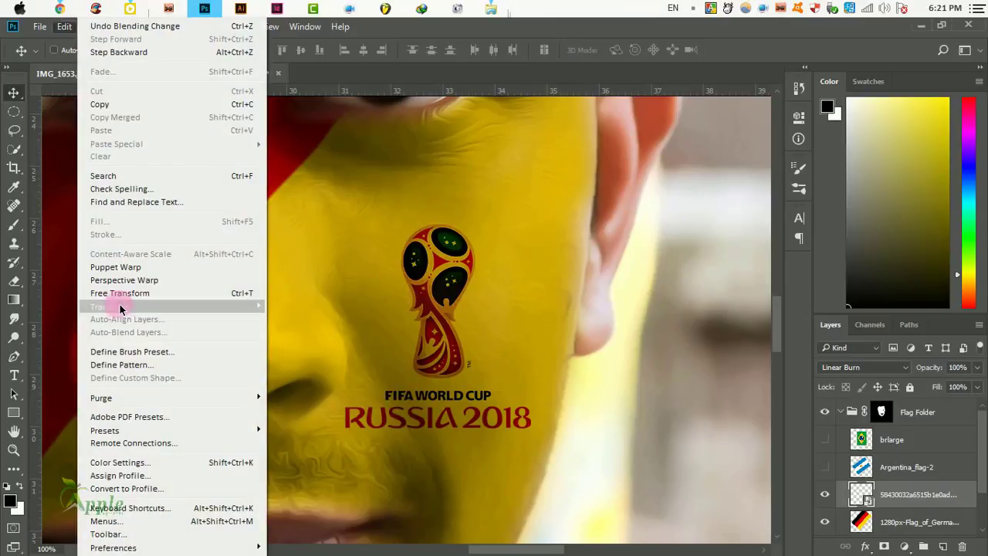
Step: Put the logo layer into Free Transform Warp mode and zoom in on it
{"action": "left_click", "coordinate": [139, 294]}
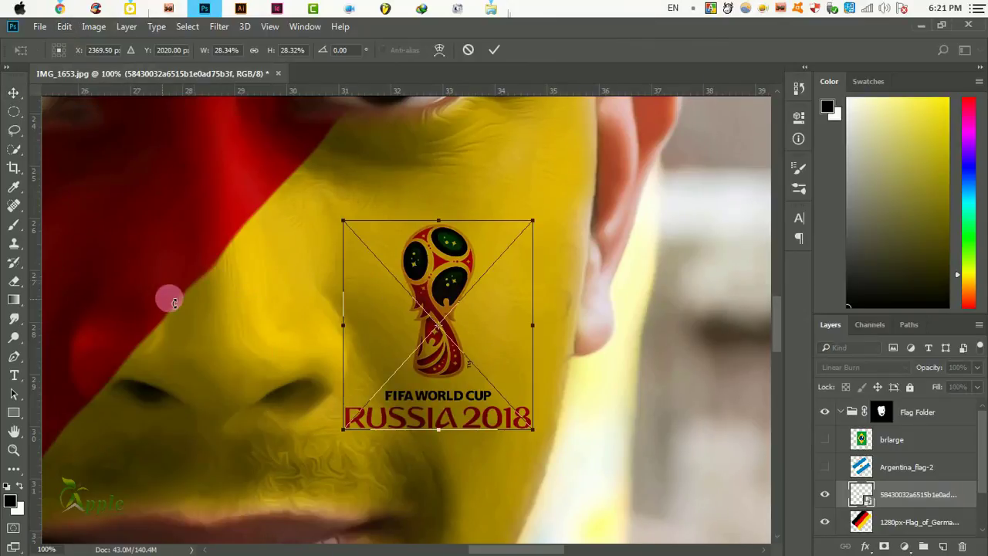
{"action": "right_click", "coordinate": [397, 247]}
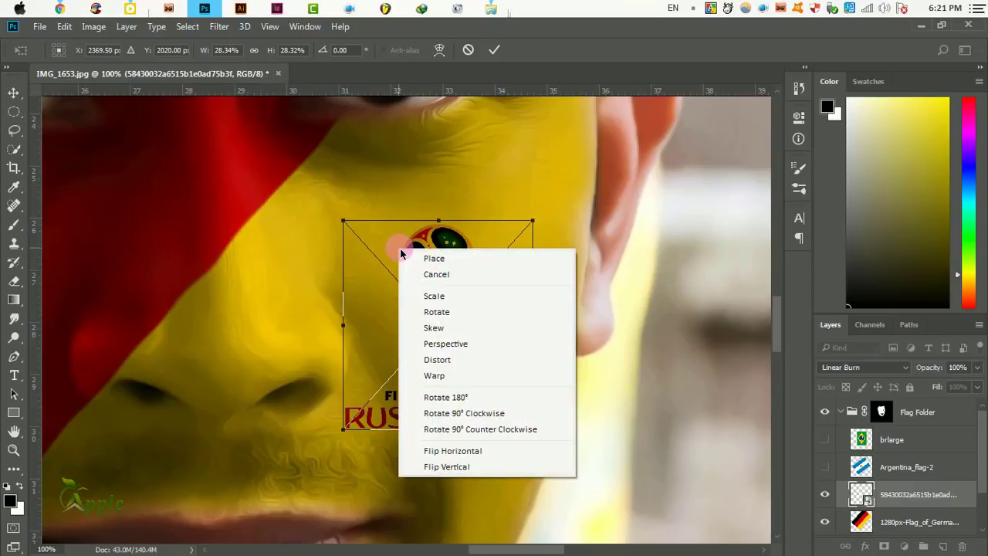
{"action": "left_click", "coordinate": [444, 375]}
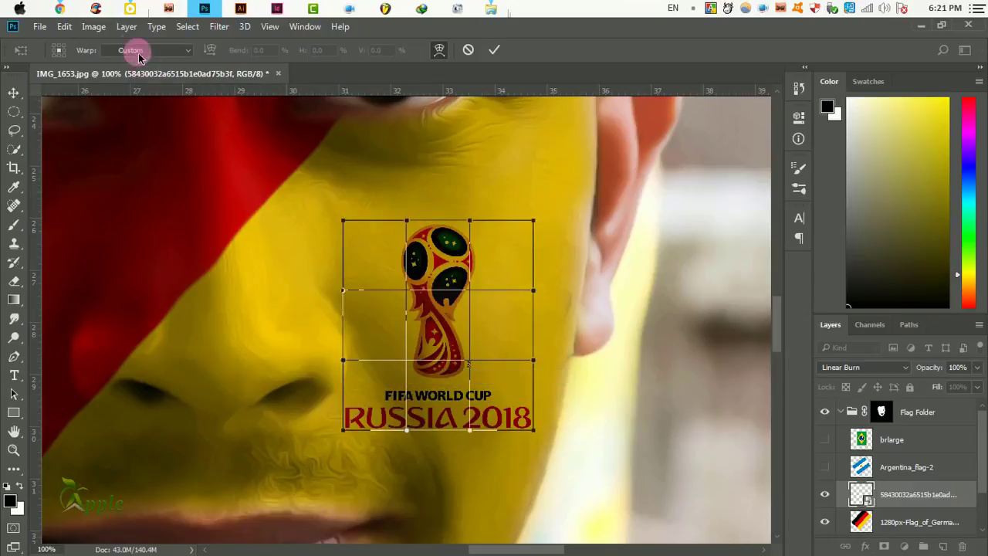
{"action": "left_click", "coordinate": [93, 27]}
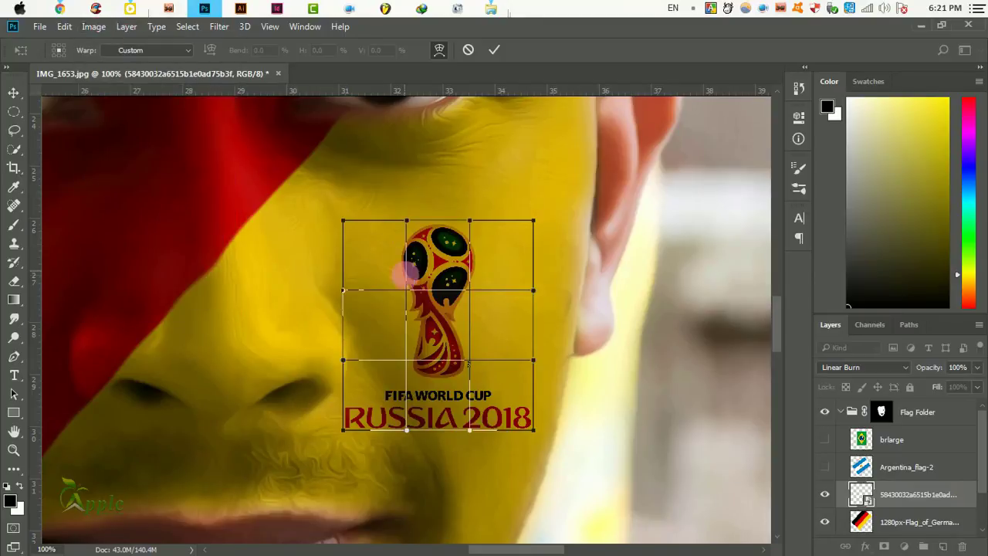
{"action": "scroll", "coordinate": [406, 271], "scroll_direction": "up", "scroll_amount": 3}
{"action": "scroll", "coordinate": [535, 281], "scroll_direction": "up", "scroll_amount": 1}
{"action": "scroll", "coordinate": [426, 253], "scroll_direction": "up", "scroll_amount": 1}
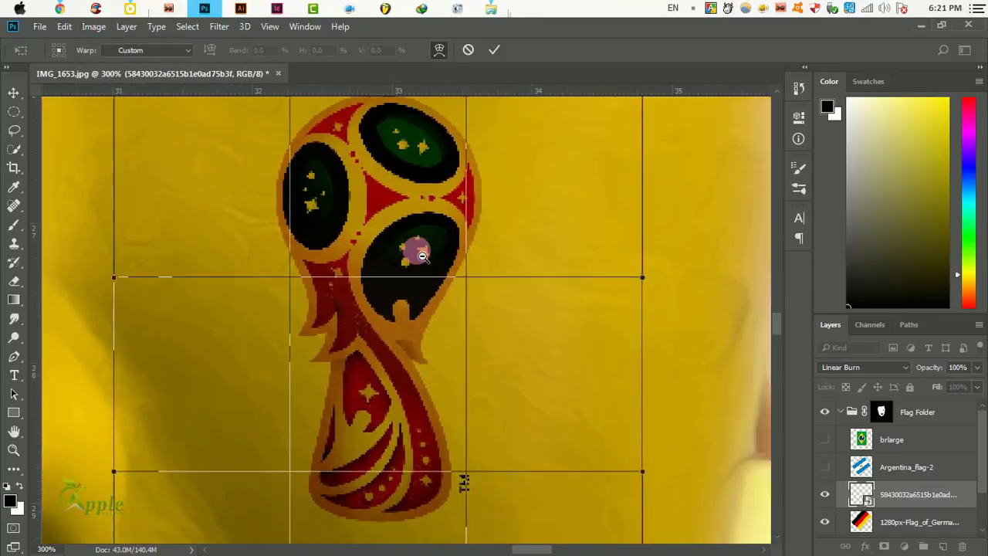
{"action": "scroll", "coordinate": [429, 249], "scroll_direction": "down", "scroll_amount": 1}
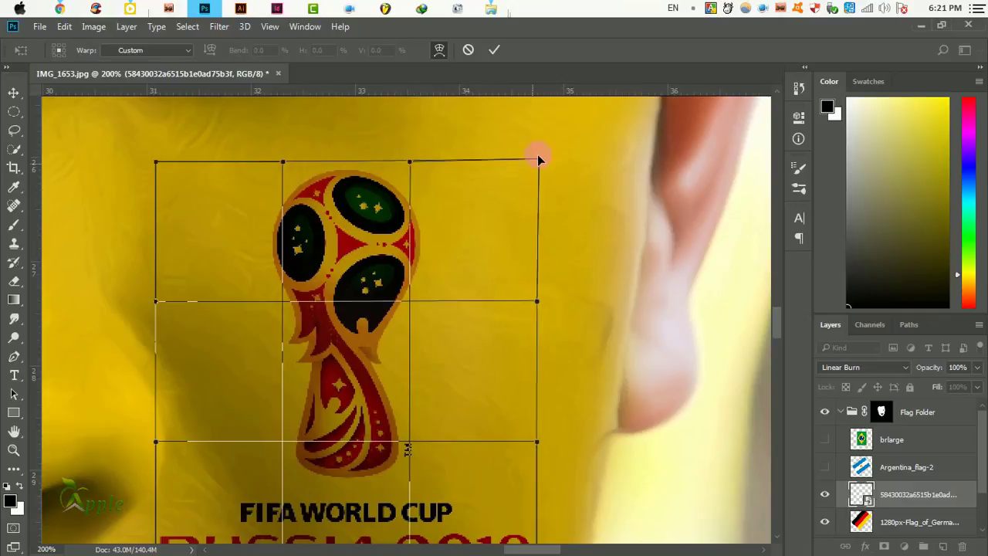
Step: Bend the logo's top edge and reshape both sides of the RUSSIA 2018 text
{"action": "left_click_drag", "start_coordinate": [536, 164], "coordinate": [553, 127]}
{"action": "left_click_drag", "start_coordinate": [278, 172], "coordinate": [242, 188]}
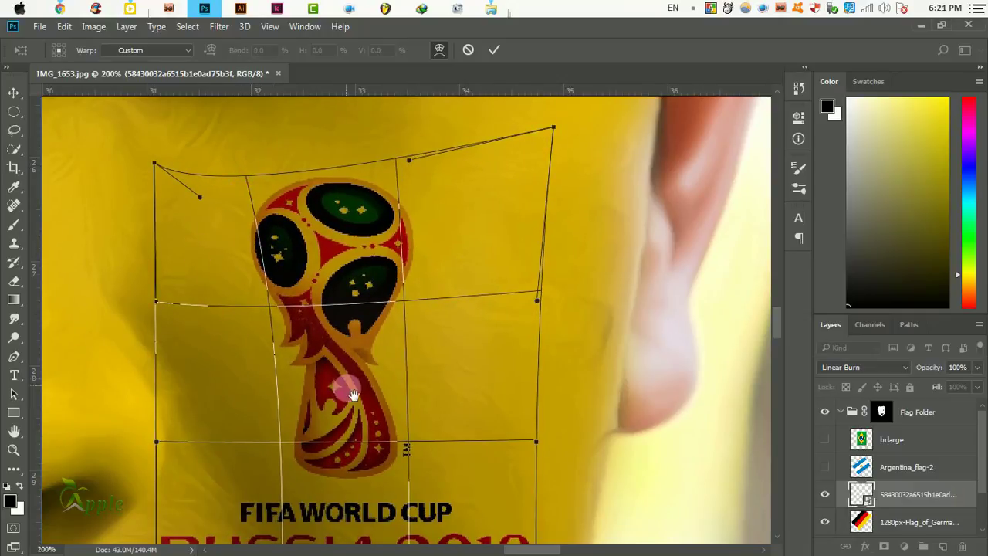
{"action": "left_click_drag", "start_coordinate": [352, 394], "coordinate": [425, 318]}
{"action": "left_click_drag", "start_coordinate": [247, 304], "coordinate": [233, 301]}
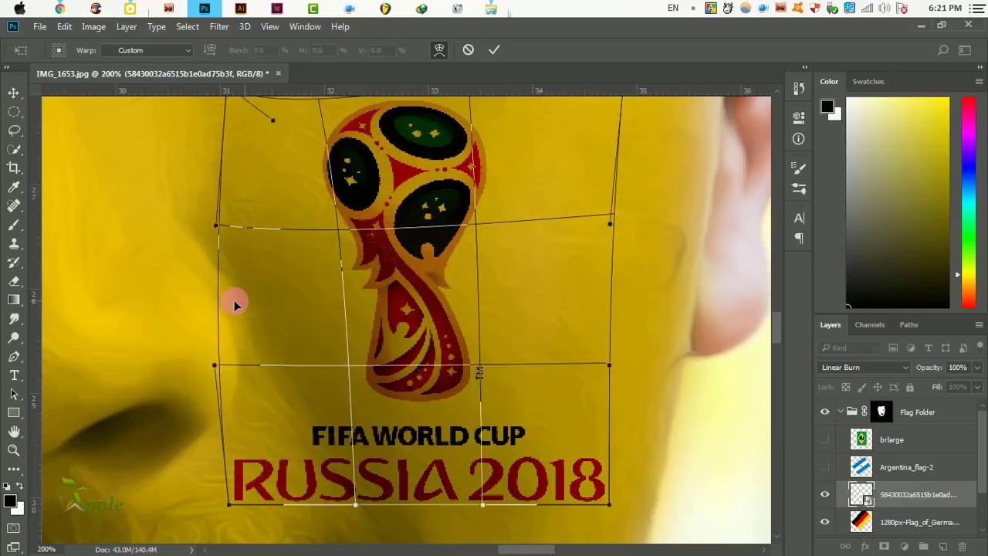
{"action": "left_click_drag", "start_coordinate": [233, 501], "coordinate": [216, 504]}
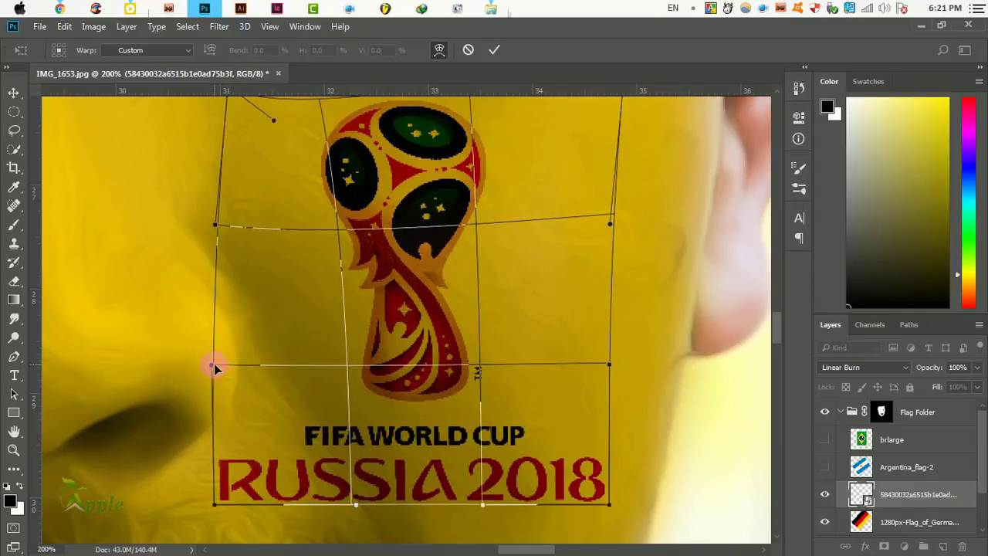
{"action": "left_click_drag", "start_coordinate": [215, 368], "coordinate": [274, 377]}
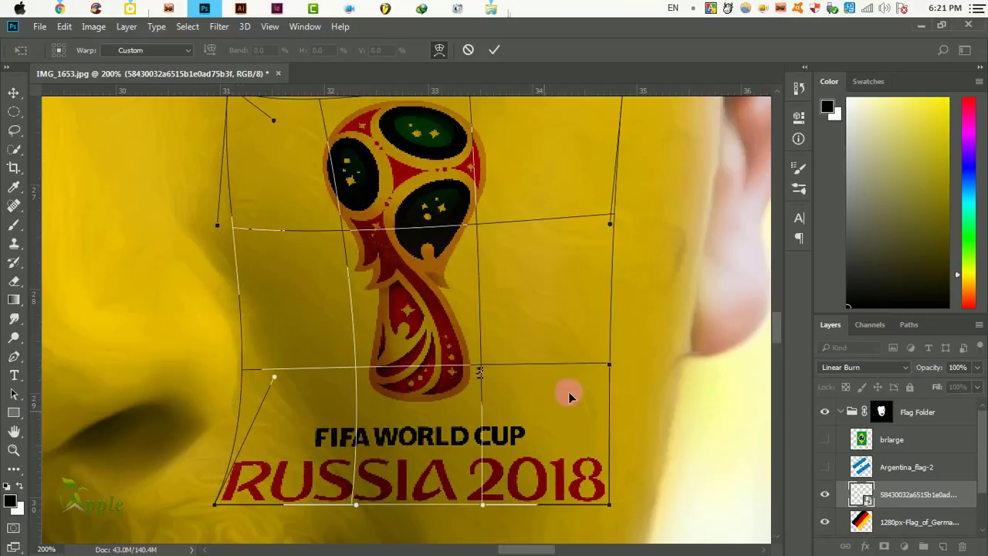
{"action": "left_click_drag", "start_coordinate": [608, 364], "coordinate": [594, 369]}
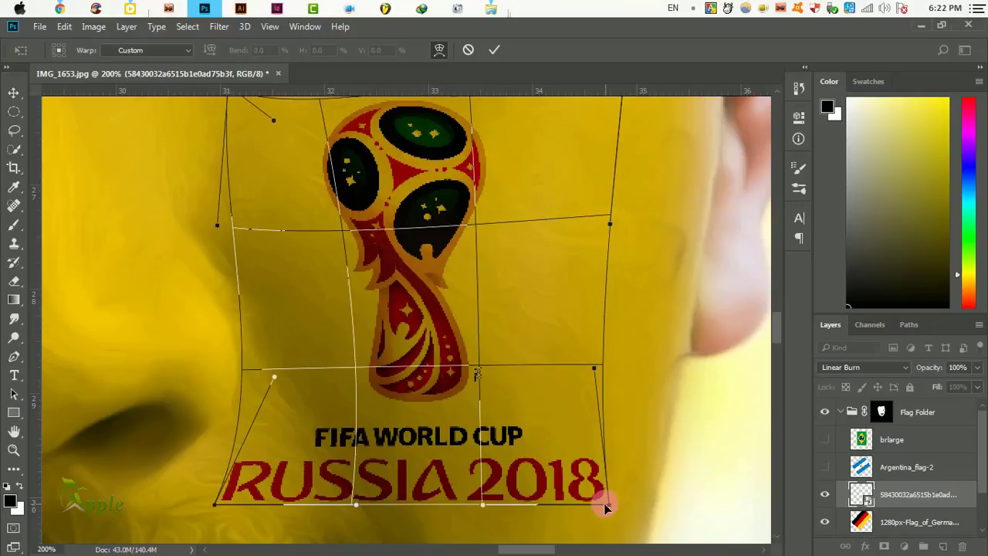
{"action": "left_click_drag", "start_coordinate": [606, 507], "coordinate": [601, 504]}
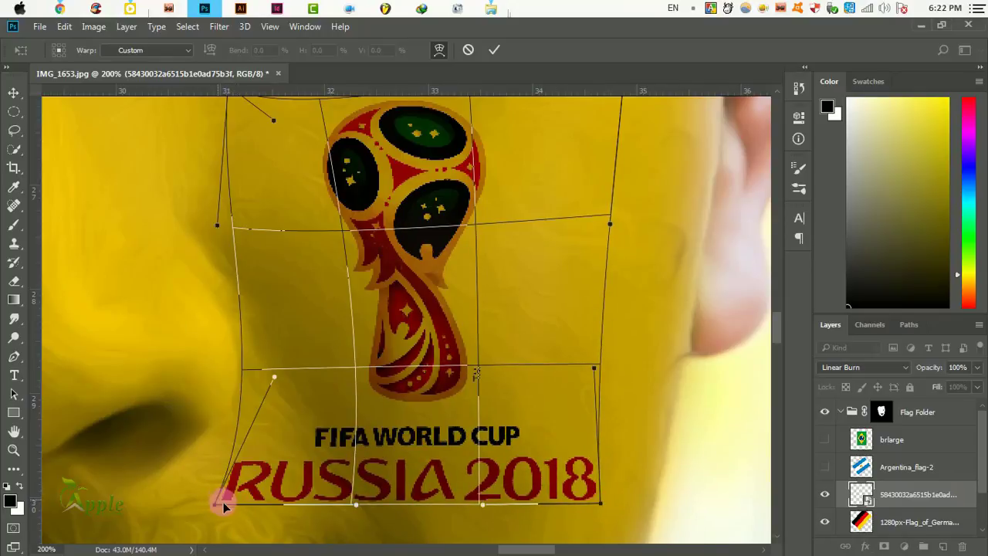
{"action": "left_click_drag", "start_coordinate": [223, 506], "coordinate": [236, 495]}
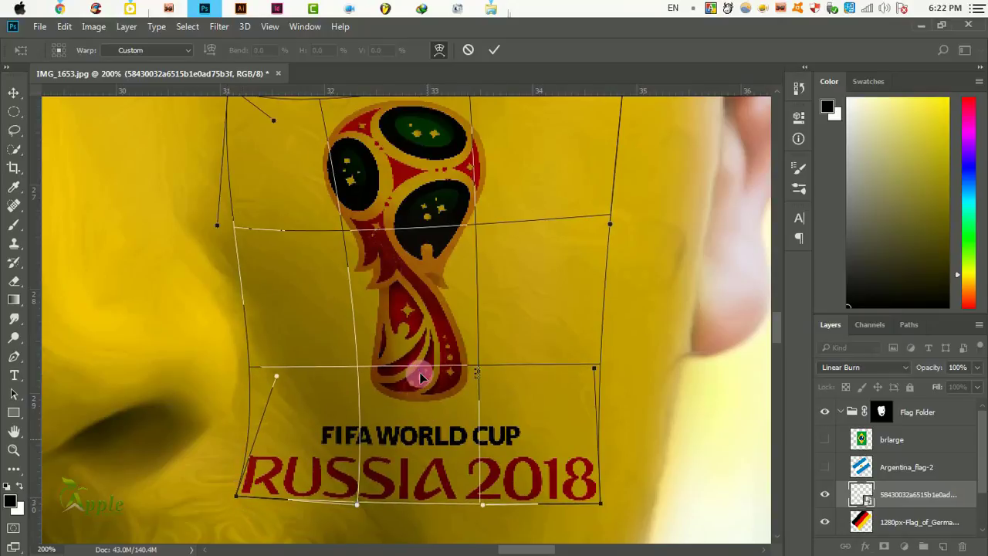
{"action": "left_click_drag", "start_coordinate": [408, 315], "coordinate": [403, 309]}
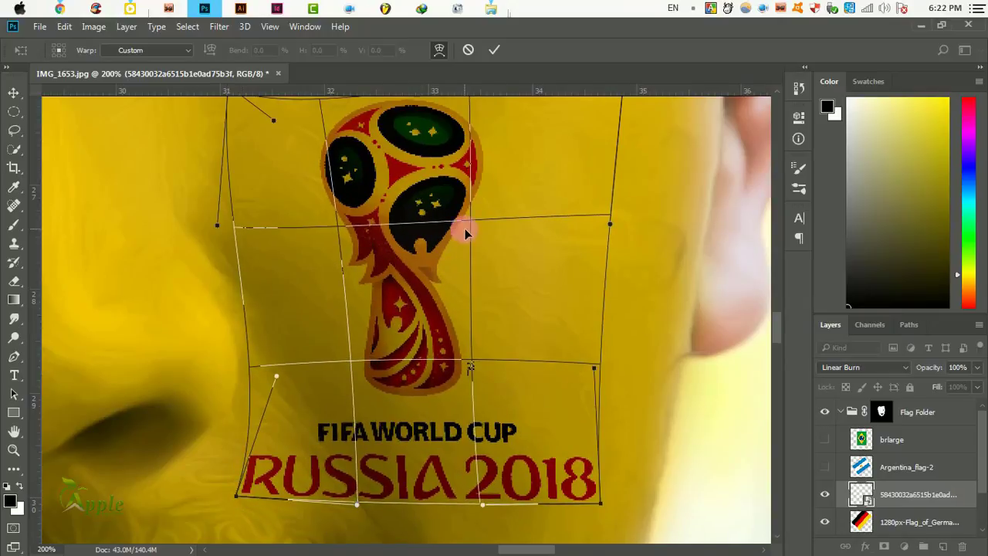
{"action": "mouse_move", "coordinate": [466, 233]}
{"action": "left_mouse_down"}
{"action": "mouse_move", "coordinate": [441, 286]}
{"action": "mouse_move", "coordinate": [448, 293]}
{"action": "mouse_move", "coordinate": [388, 280]}
{"action": "mouse_move", "coordinate": [410, 270]}
{"action": "mouse_move", "coordinate": [428, 288]}
{"action": "mouse_move", "coordinate": [503, 303]}
{"action": "left_mouse_up"}
Step: Fine-tune the trophy and RUSSIA lettering, pull the logo's middle down, and commit the warp
{"action": "scroll", "coordinate": [410, 274], "scroll_direction": "down", "scroll_amount": 1}
{"action": "scroll", "coordinate": [410, 274], "scroll_direction": "down", "scroll_amount": 1}
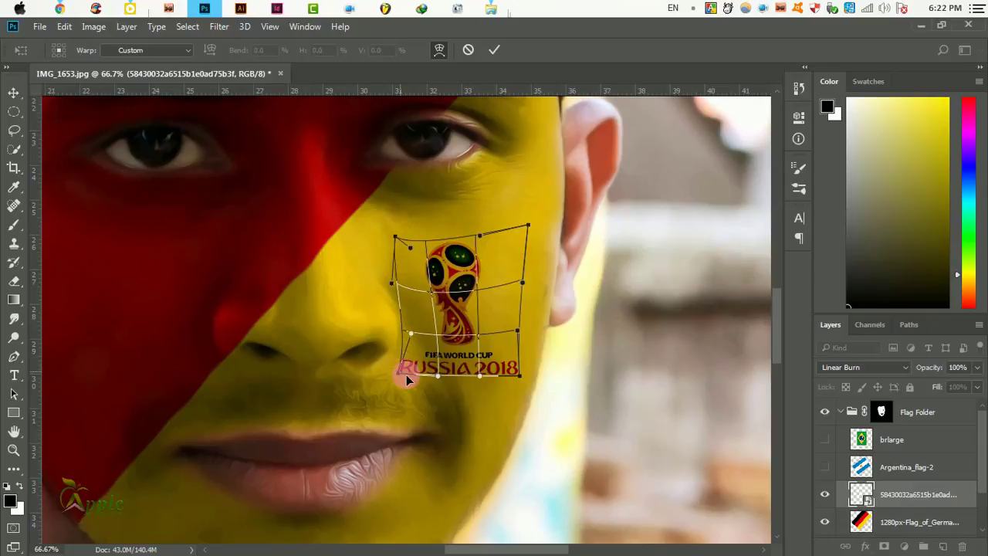
{"action": "left_click_drag", "start_coordinate": [407, 378], "coordinate": [401, 378]}
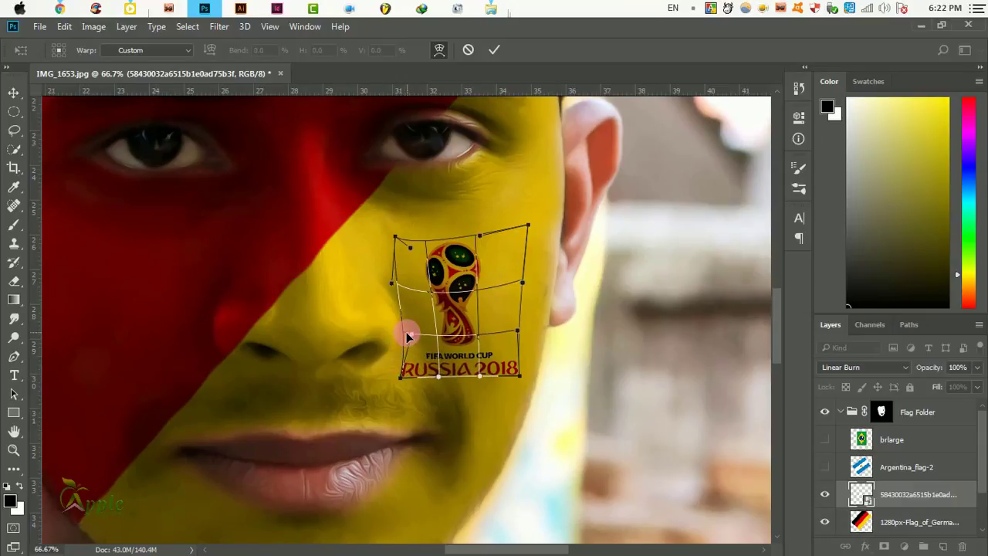
{"action": "left_click_drag", "start_coordinate": [407, 336], "coordinate": [404, 338]}
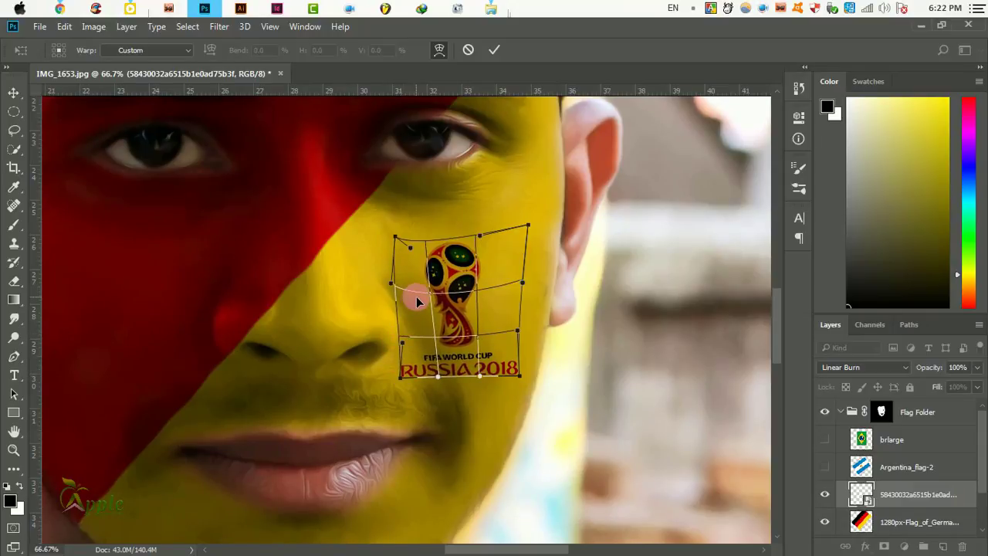
{"action": "left_click_drag", "start_coordinate": [417, 303], "coordinate": [418, 308]}
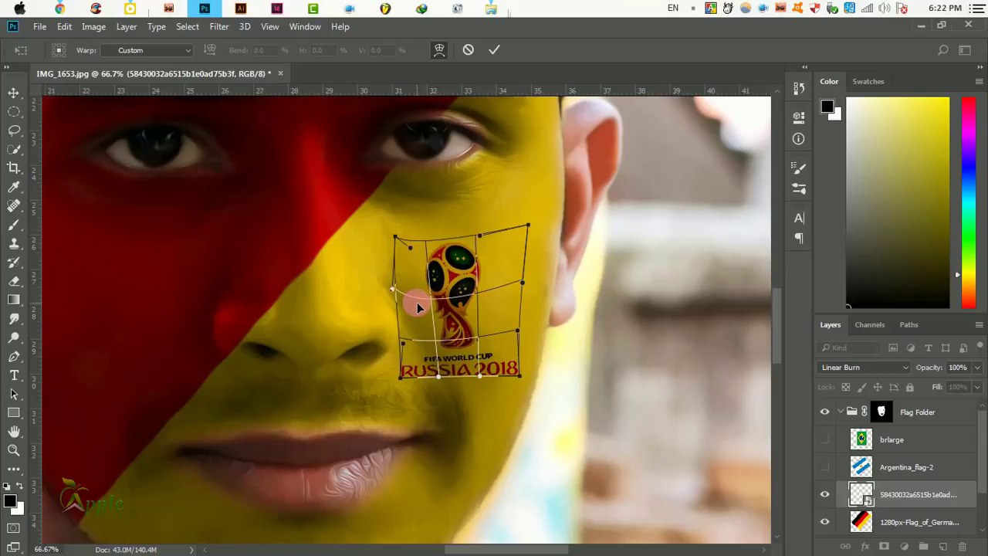
{"action": "left_click", "coordinate": [494, 53]}
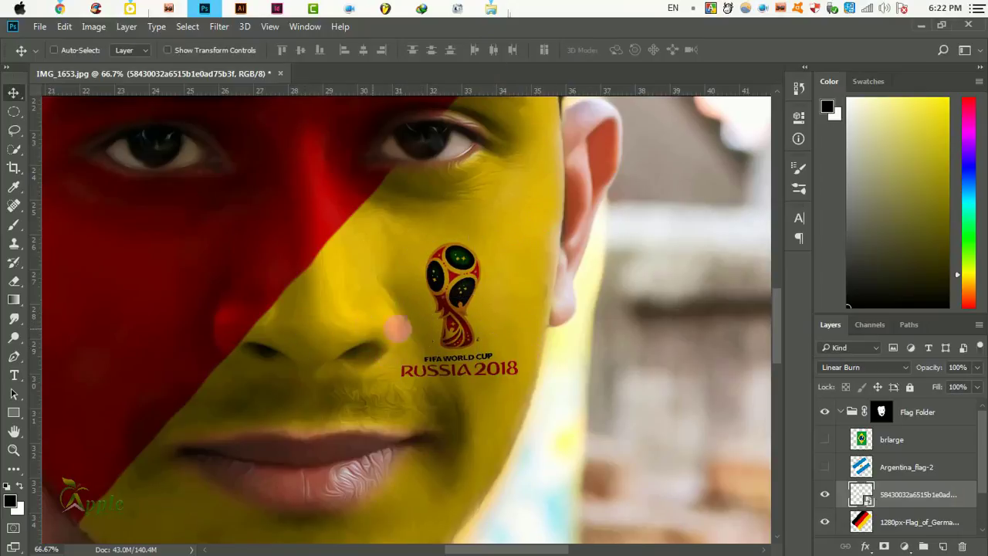
Step: Rewarp the logo, nudging the bottom corners of RUSSIA 2018 along the cheek, and commit
{"action": "left_click", "coordinate": [65, 26]}
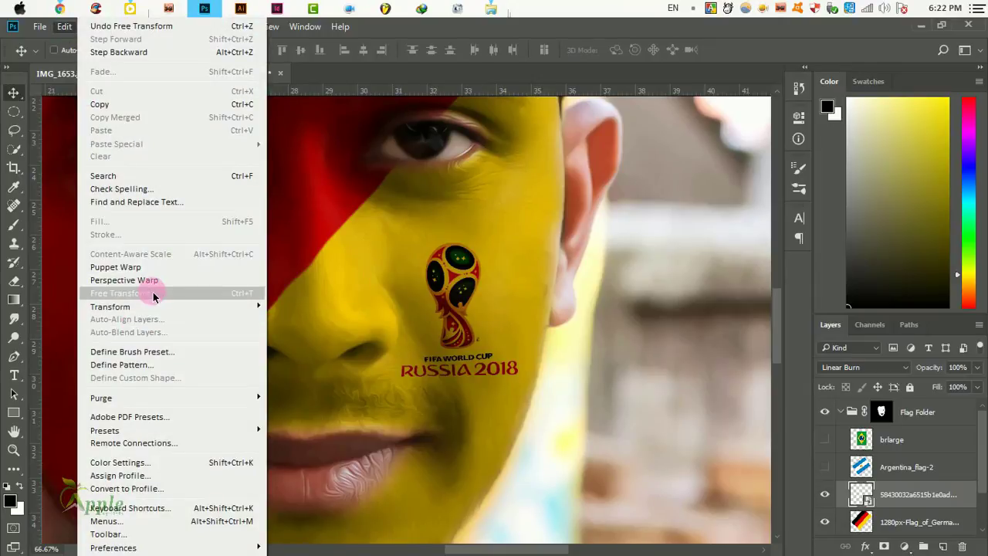
{"action": "left_click", "coordinate": [139, 292]}
{"action": "right_click", "coordinate": [439, 359]}
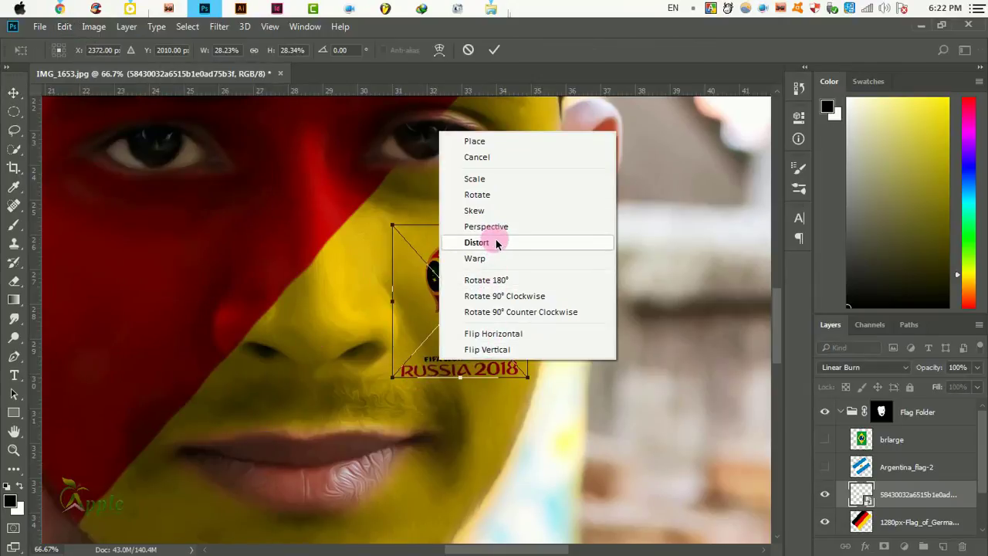
{"action": "left_click", "coordinate": [474, 258]}
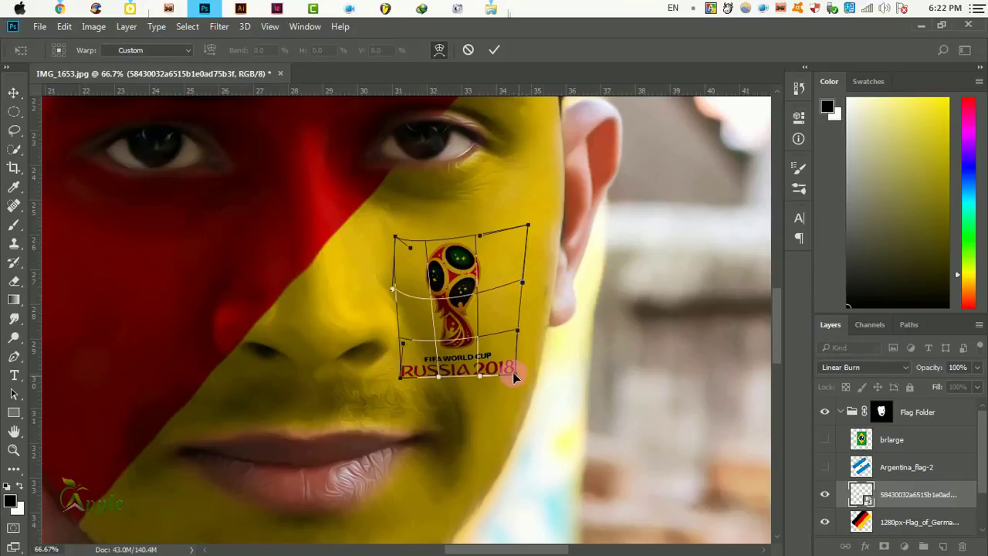
{"action": "left_click_drag", "start_coordinate": [512, 372], "coordinate": [510, 362]}
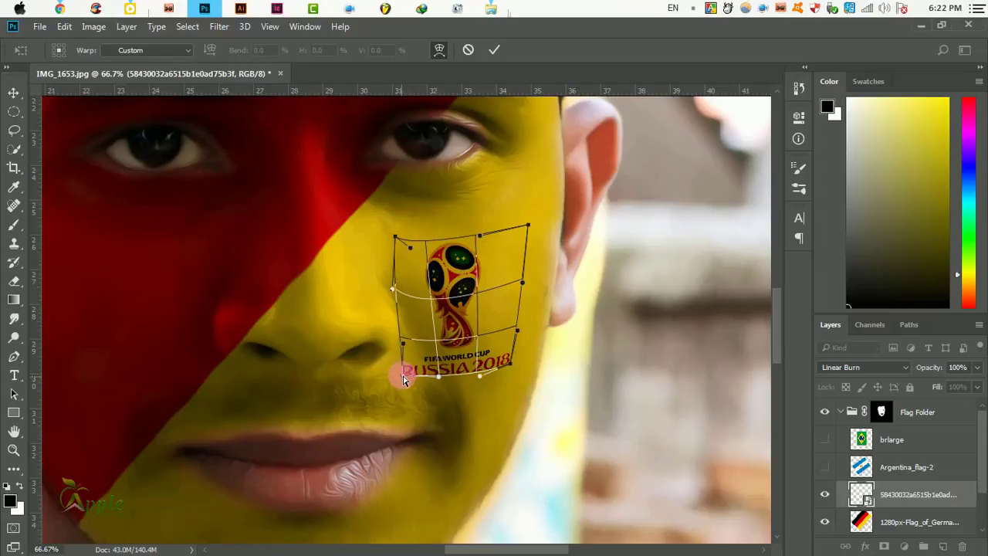
{"action": "left_click_drag", "start_coordinate": [403, 378], "coordinate": [404, 375]}
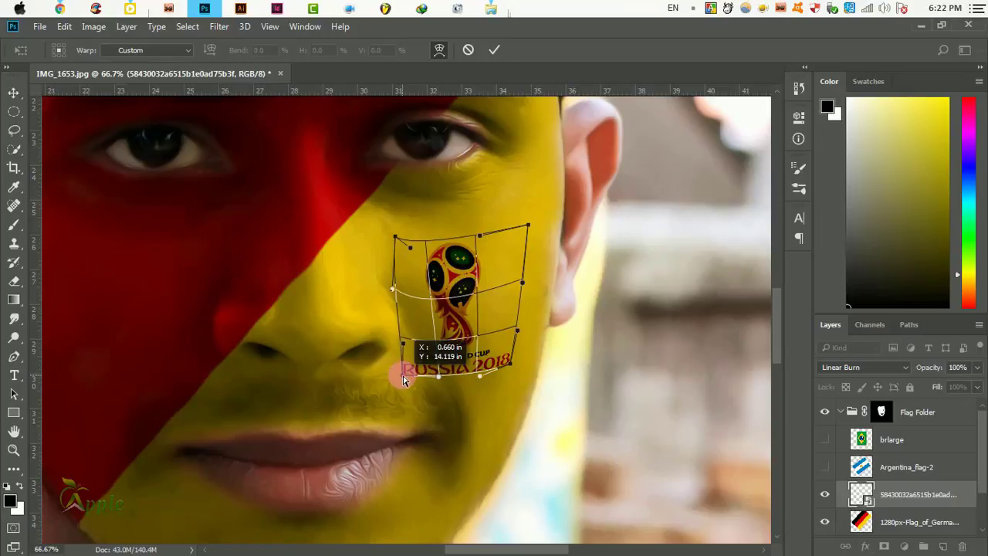
{"action": "left_click", "coordinate": [494, 50]}
{"action": "left_click", "coordinate": [480, 337], "text": "alt"}
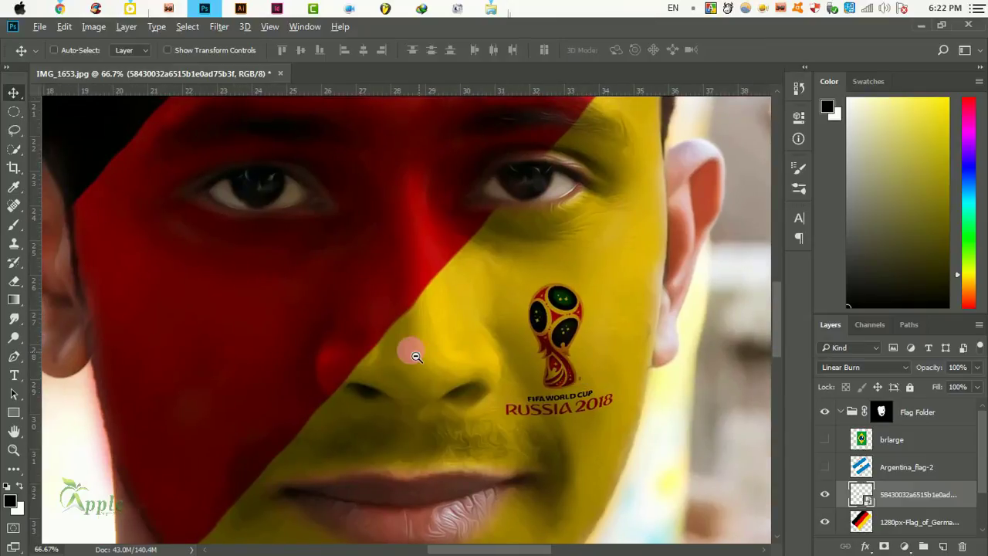
{"action": "left_click", "coordinate": [316, 333], "text": "alt"}
{"action": "left_click", "coordinate": [323, 335], "text": "alt"}
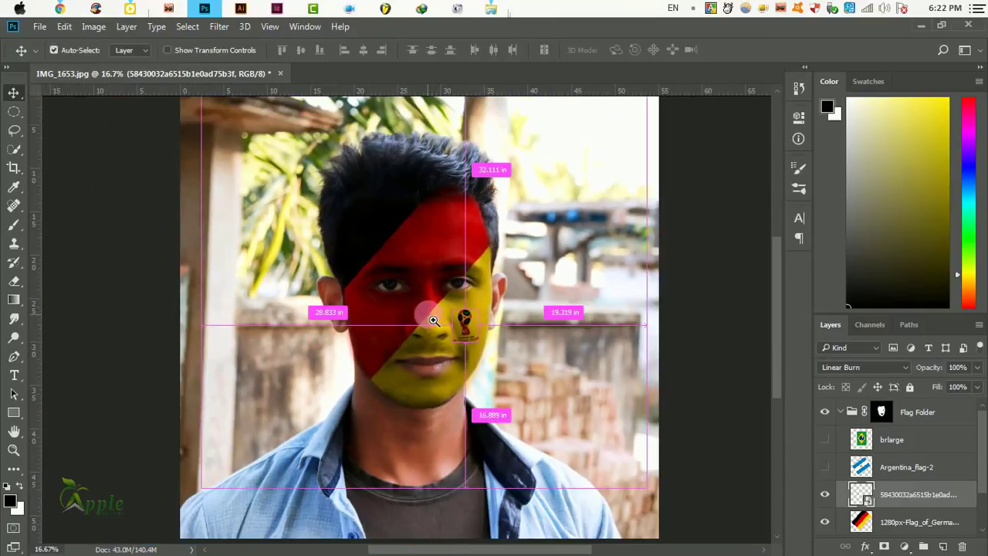
{"action": "key", "text": "ctrl+plus"}
{"action": "left_click_drag", "start_coordinate": [458, 332], "coordinate": [463, 376]}
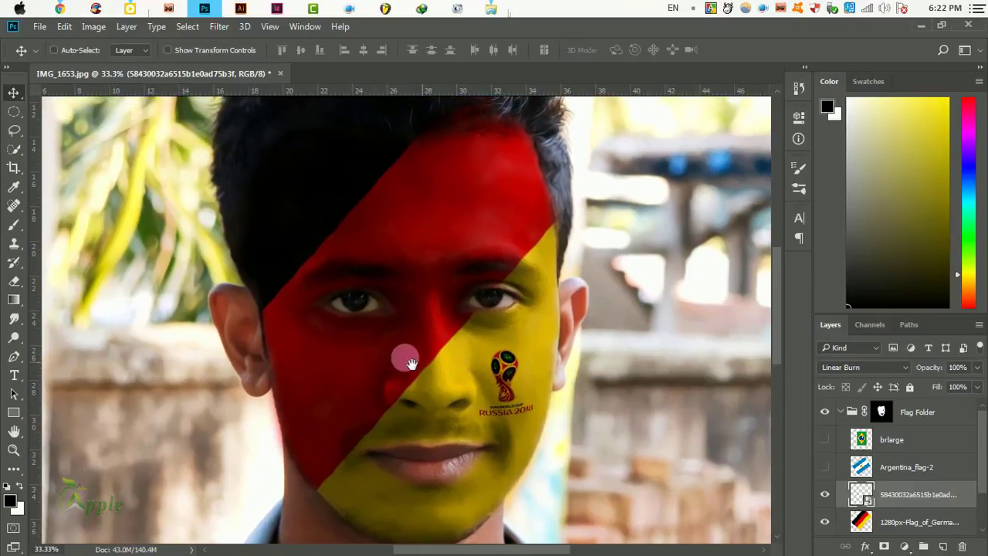
{"action": "left_click", "coordinate": [388, 347], "text": "alt"}
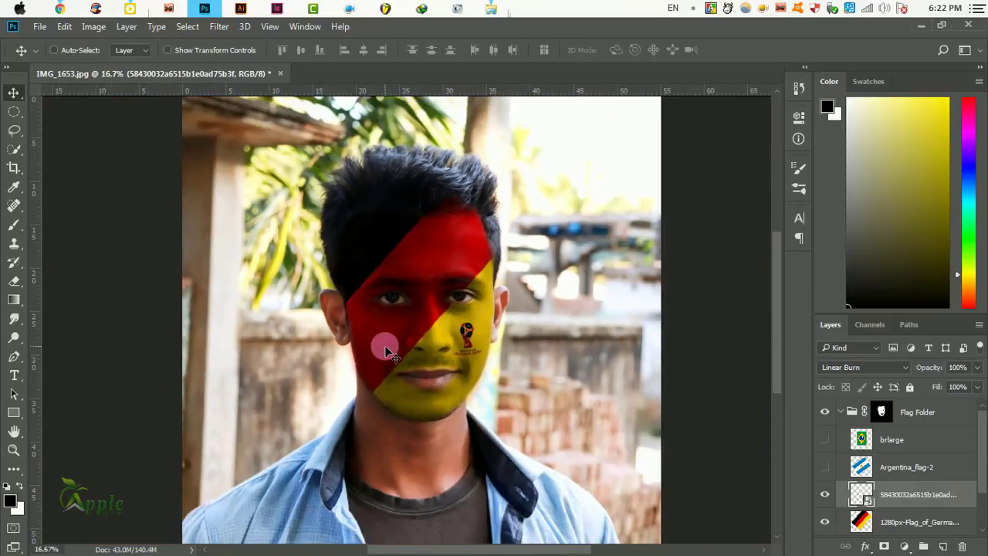
{"action": "key", "text": "ctrl"}
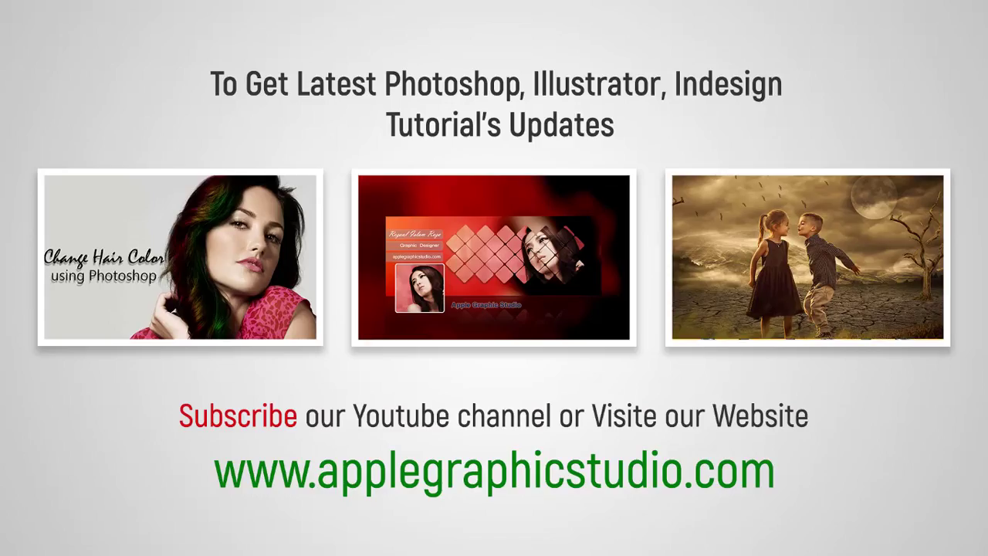